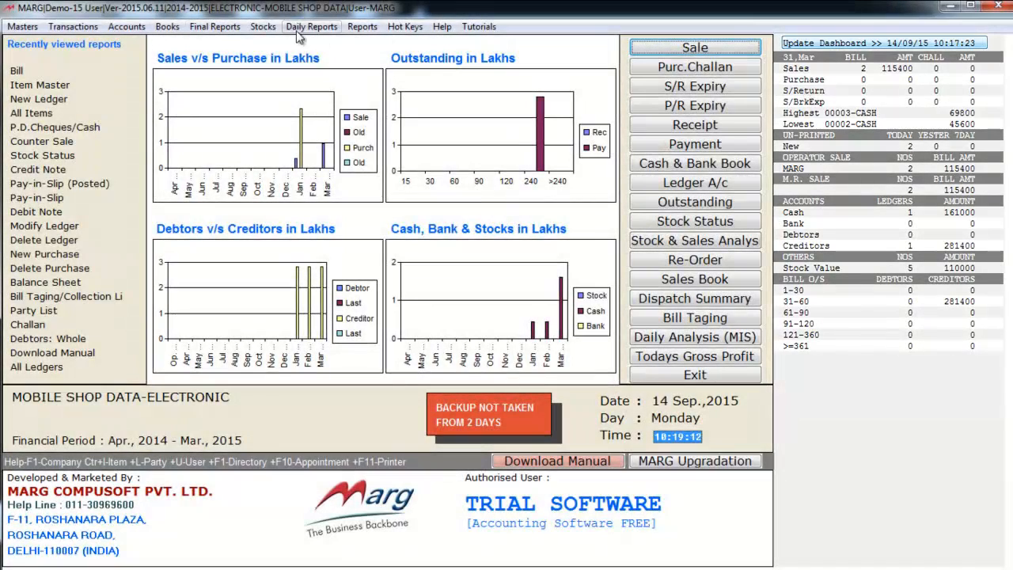
Start a new ledger with code 1 and the name SURAJ ELECTRICALS
{"action": "left_click", "coordinate": [23, 27]}
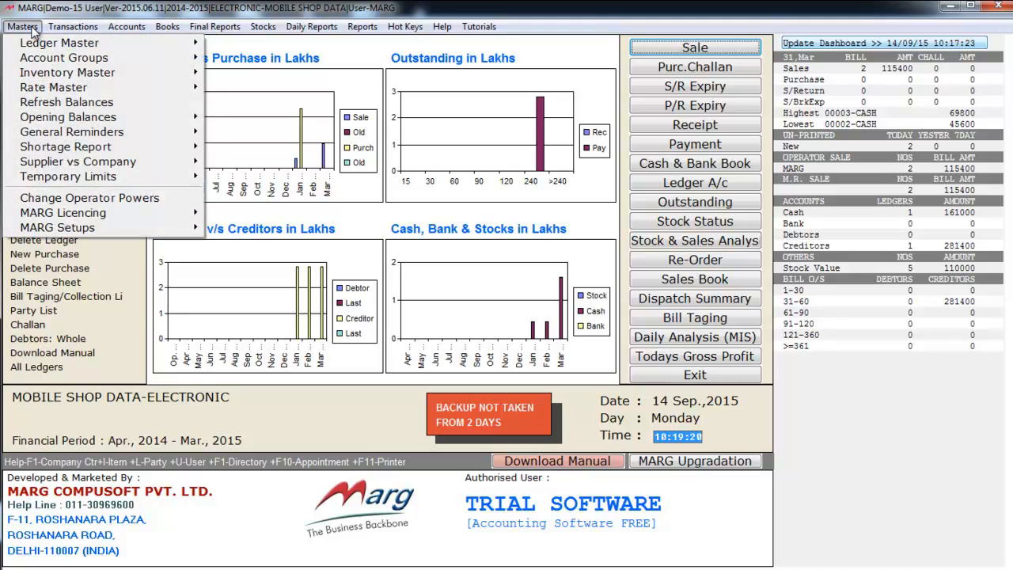
{"action": "mouse_move", "coordinate": [42, 45]}
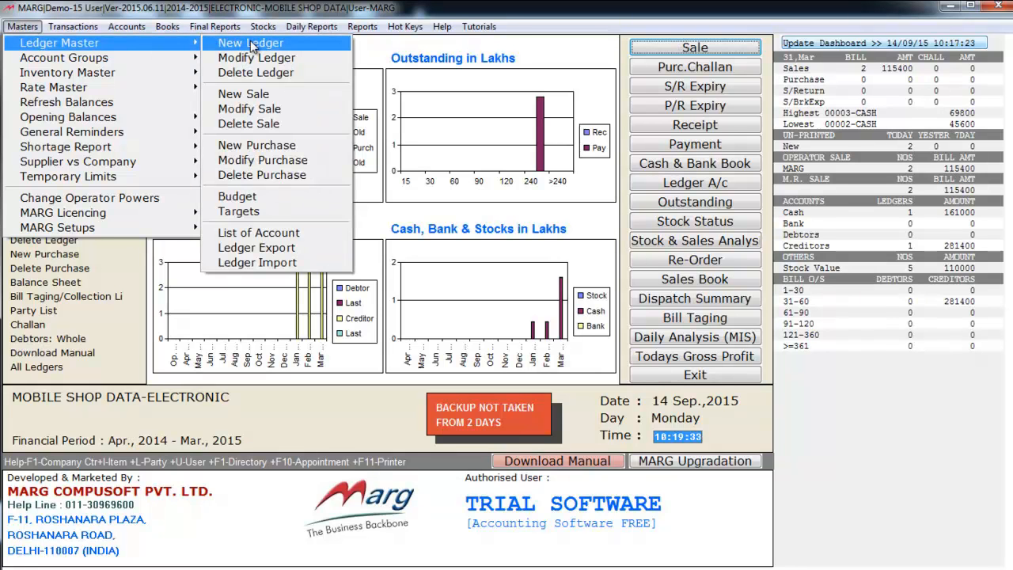
{"action": "left_click", "coordinate": [251, 46]}
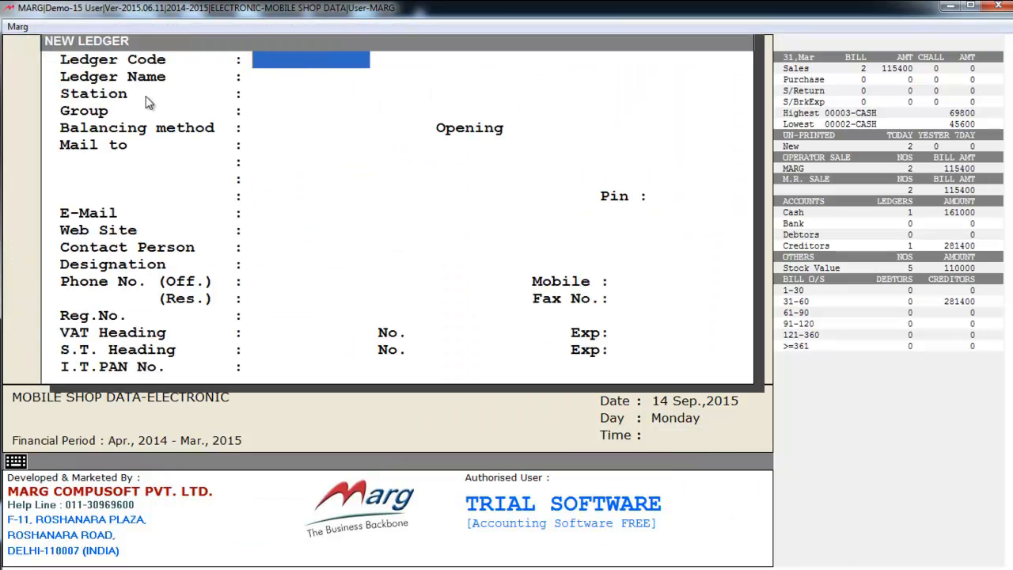
{"action": "type", "text": "1"}
{"action": "key", "text": "Return"}
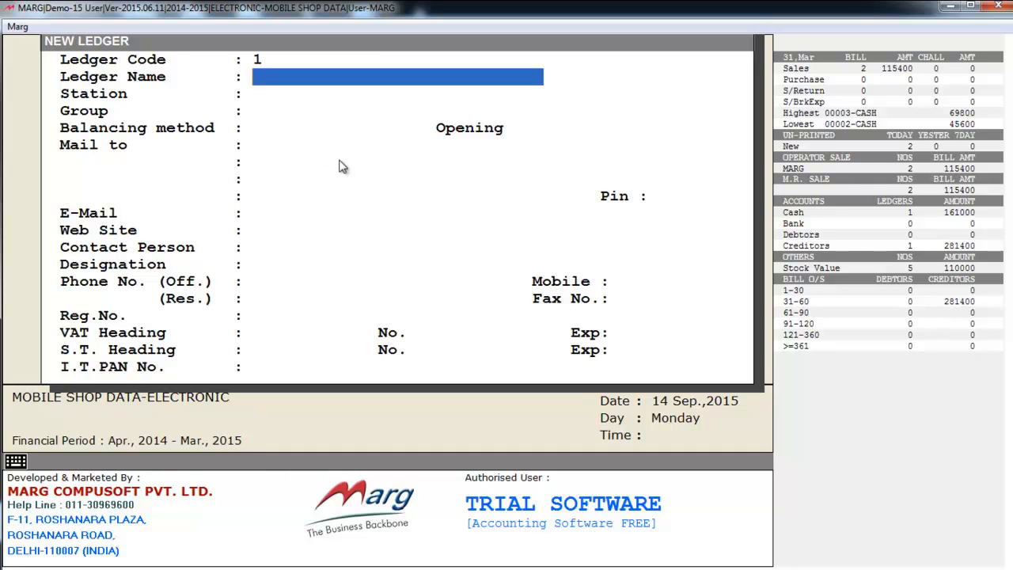
{"action": "type", "text": "SURA"}
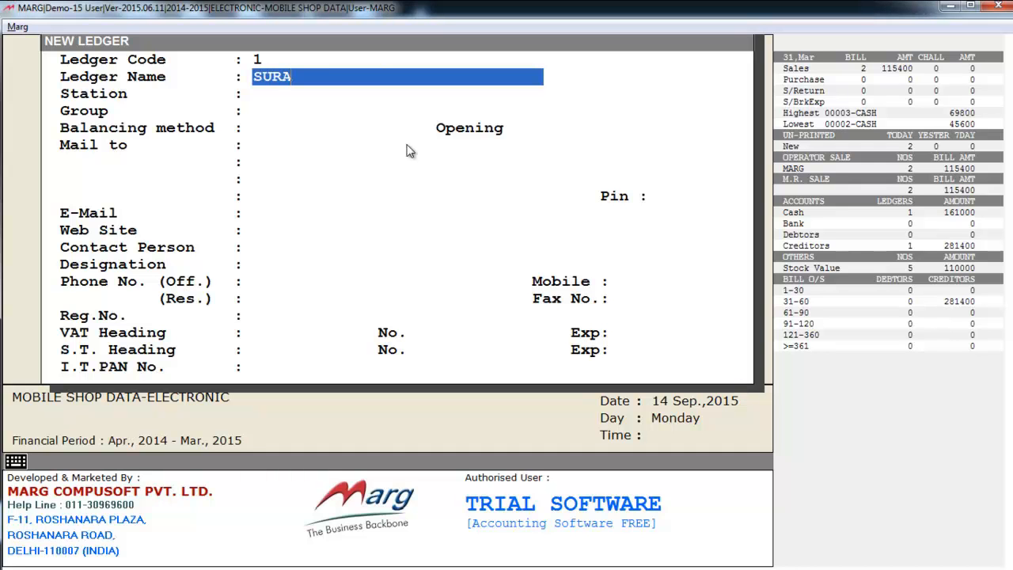
{"action": "type", "text": "J ELECTRICALS"}
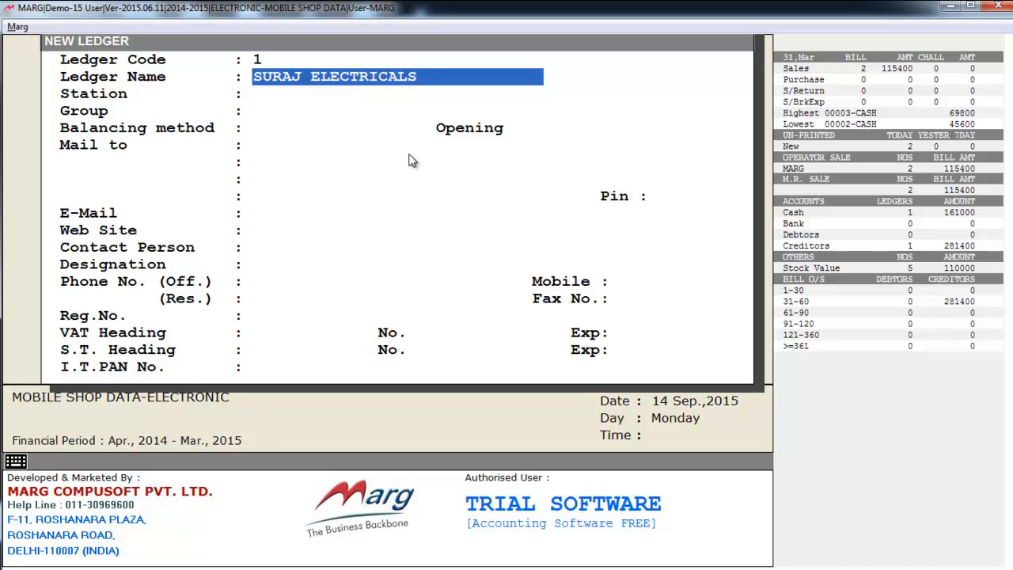
{"action": "key", "text": "Return"}
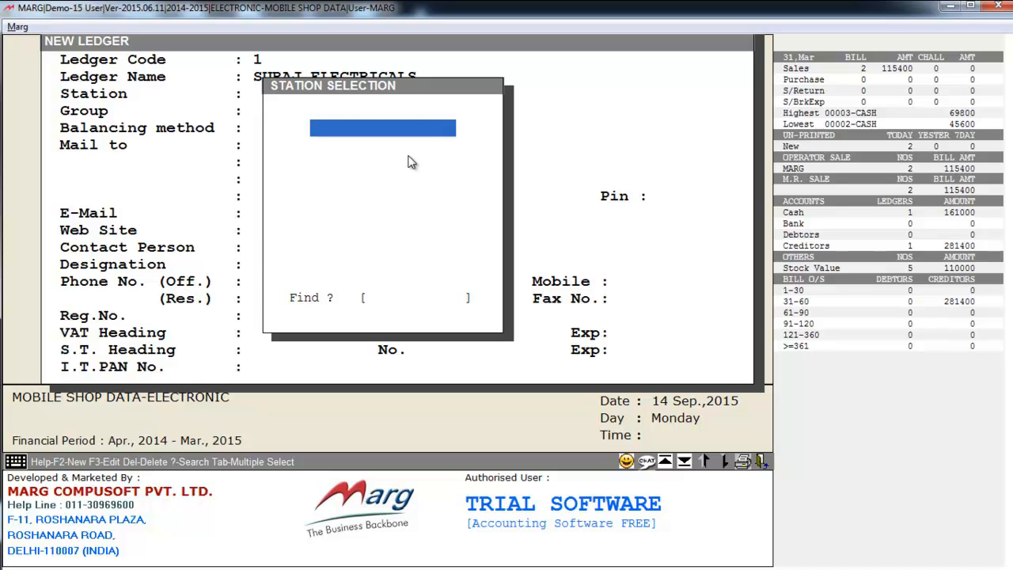
Leave the ledger's station blank and assign it to the group SUNDRY CREDITORS (SUPPLIERS)
{"action": "key", "text": "Return"}
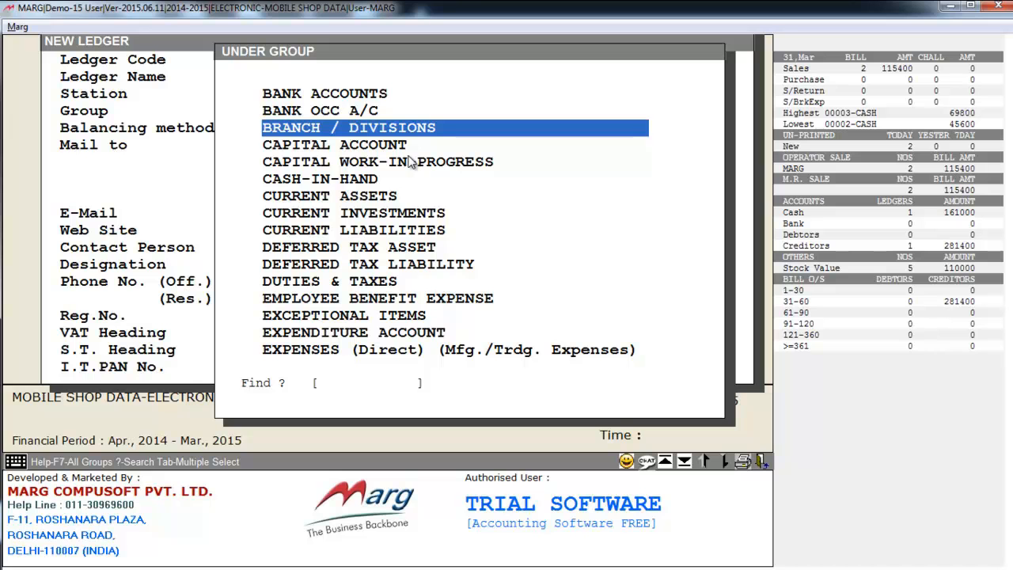
{"action": "key", "text": "Down"}
{"action": "key", "text": "Down"}
{"action": "key", "text": "Down"}
{"action": "key", "text": "Down"}
{"action": "key", "text": "Down"}
{"action": "type", "text": "SUNDRY"}
{"action": "left_click", "coordinate": [478, 230]}
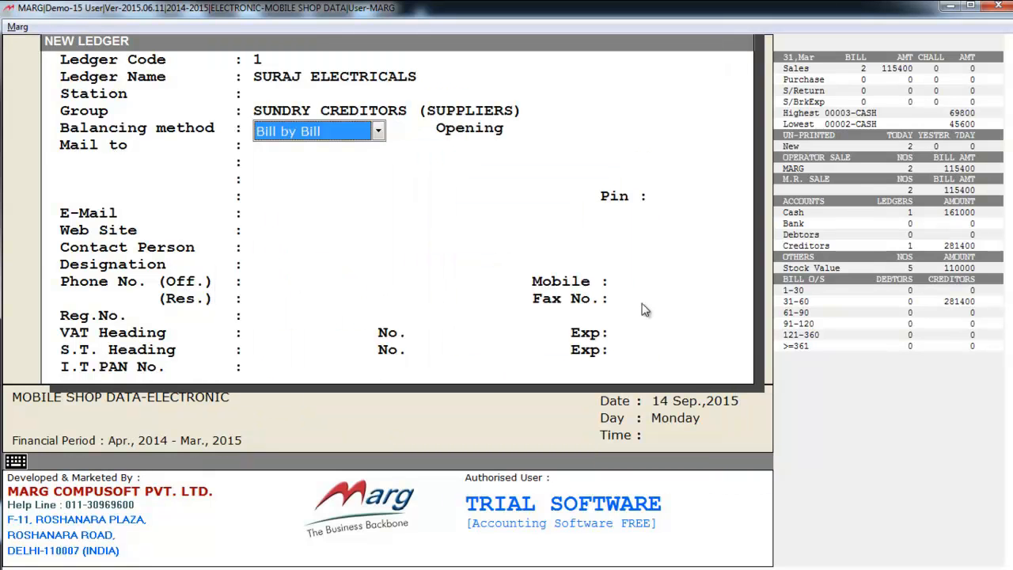
Set the ledger's balancing method to Bill by Bill and accept an opening balance of 0.00 Cr
{"action": "left_click", "coordinate": [361, 133]}
{"action": "left_click", "coordinate": [363, 140]}
{"action": "key", "text": "Return"}
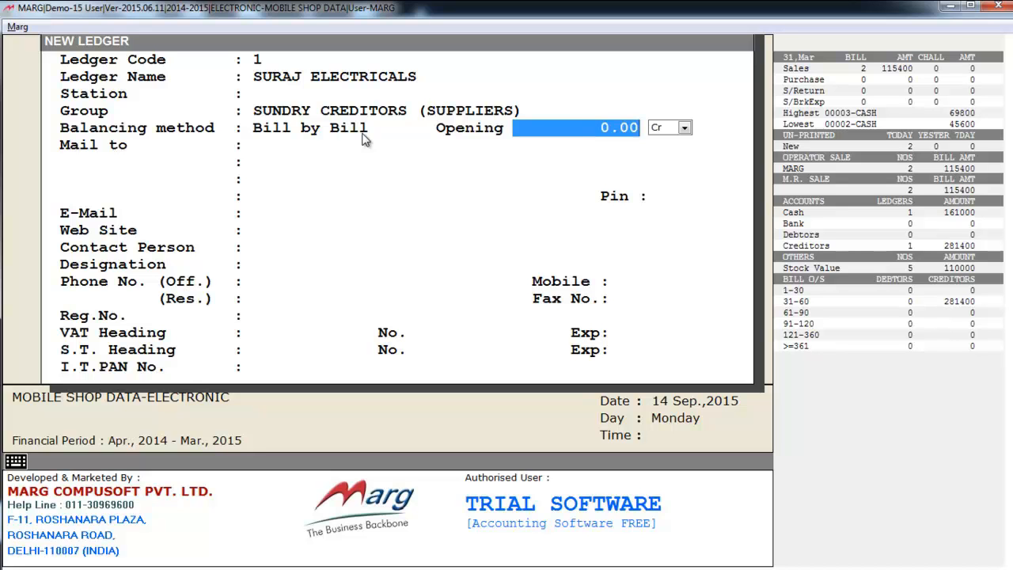
{"action": "key", "text": "Return"}
{"action": "key", "text": "Return"}
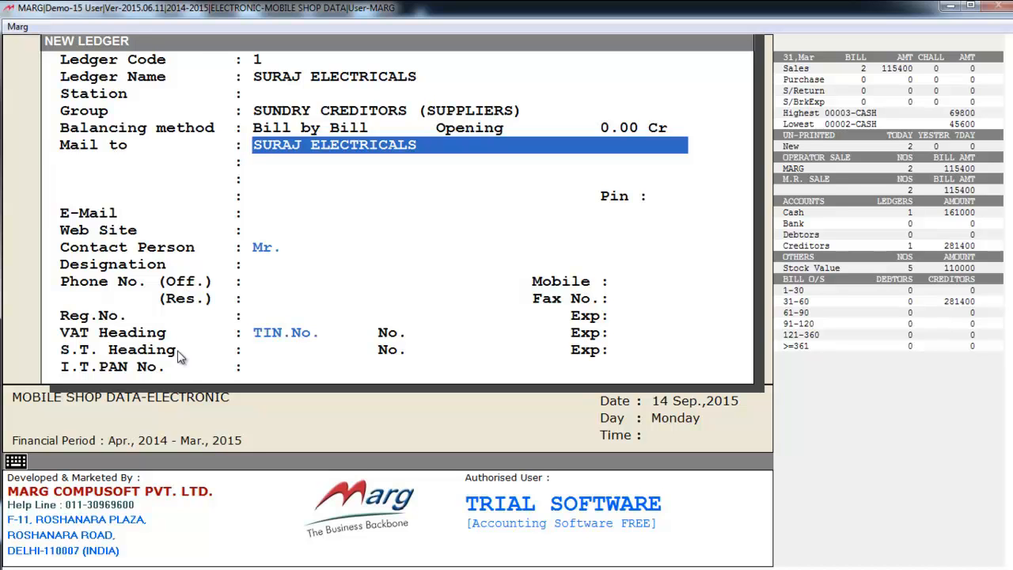
Enter the supplier's mobile number, leave the other contact and tax fields at their defaults, and save the ledger
{"action": "key", "text": "Return"}
{"action": "key", "text": "Return"}
{"action": "key", "text": "Return"}
{"action": "key", "text": "Return"}
{"action": "key", "text": "Return"}
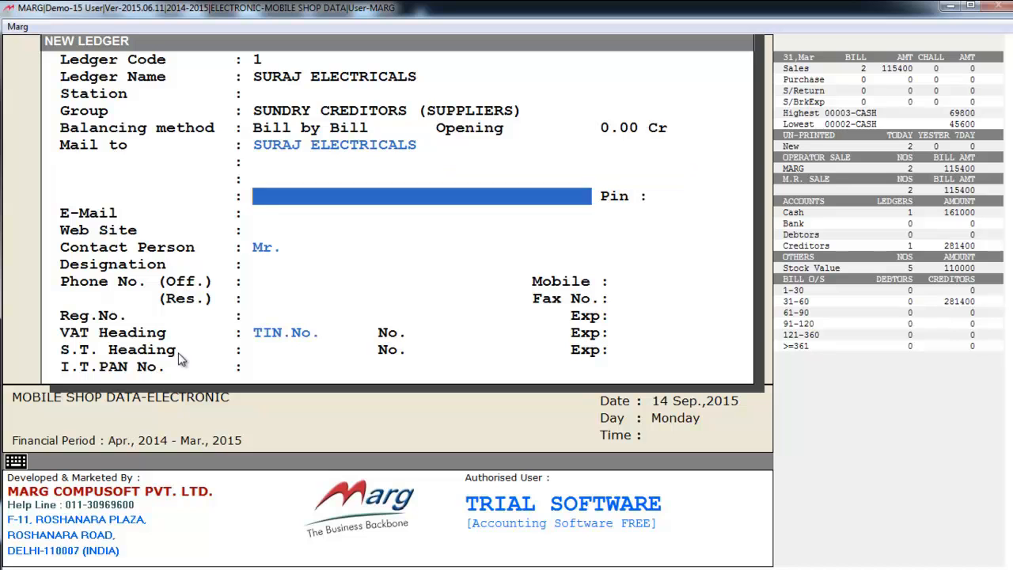
{"action": "key", "text": "Return"}
{"action": "key", "text": "Return"}
{"action": "key", "text": "Return"}
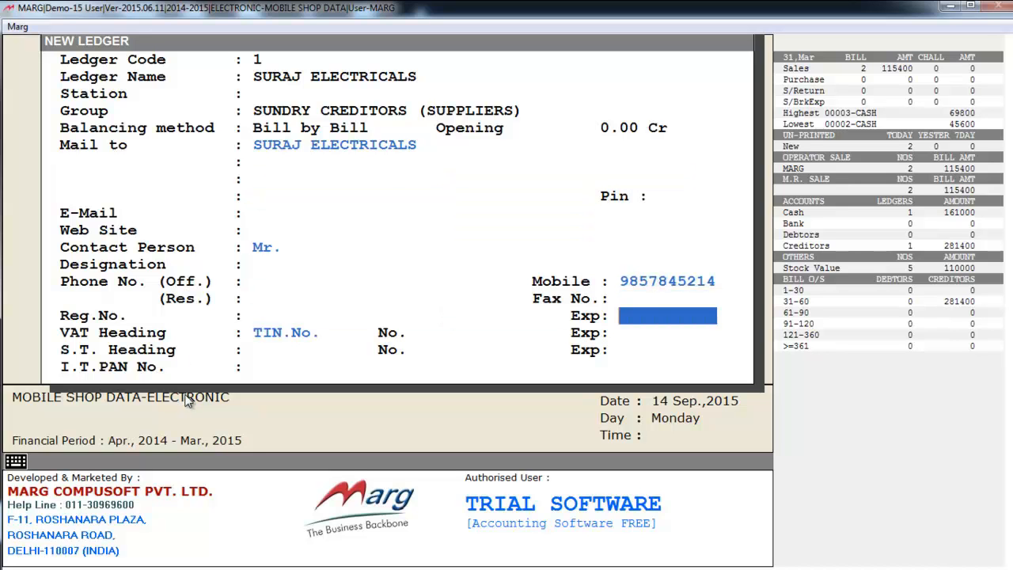
{"action": "key", "text": "Return"}
{"action": "key", "text": "Return"}
{"action": "key", "text": "Return"}
{"action": "key", "text": "Return"}
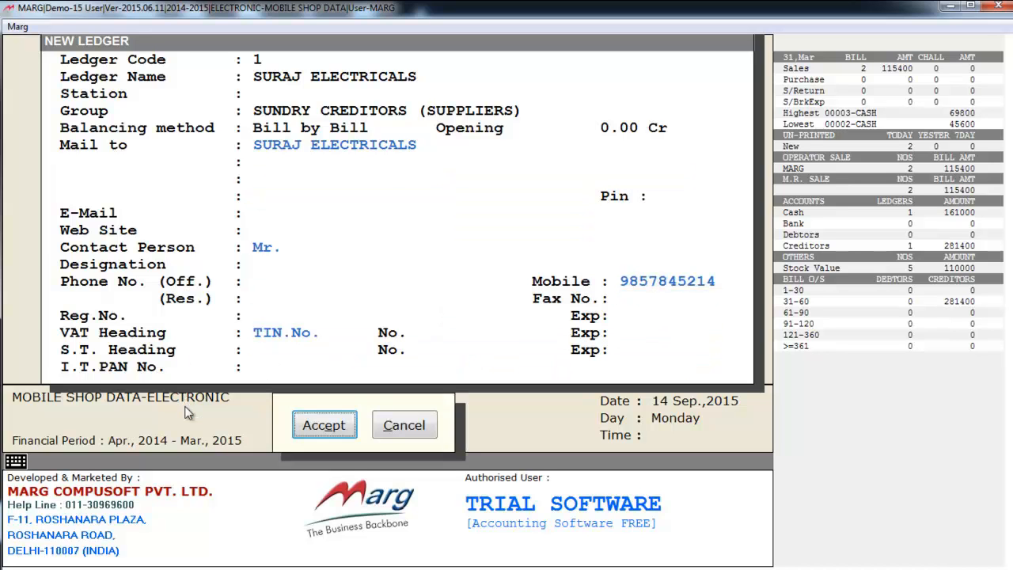
{"action": "key", "text": "Return"}
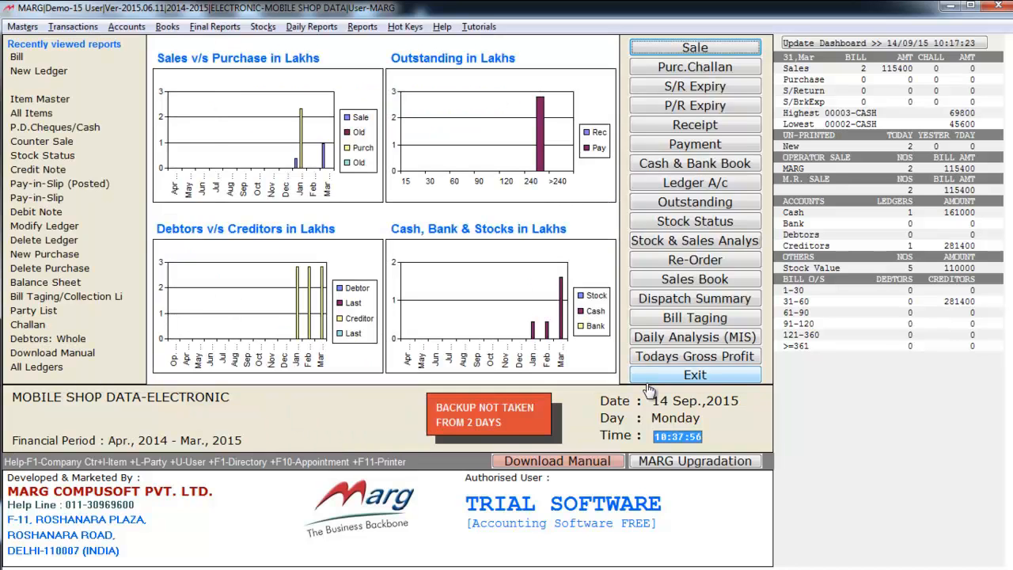
{"action": "key", "text": "alt+m"}
{"action": "key", "text": "Right"}
{"action": "key", "text": "Down"}
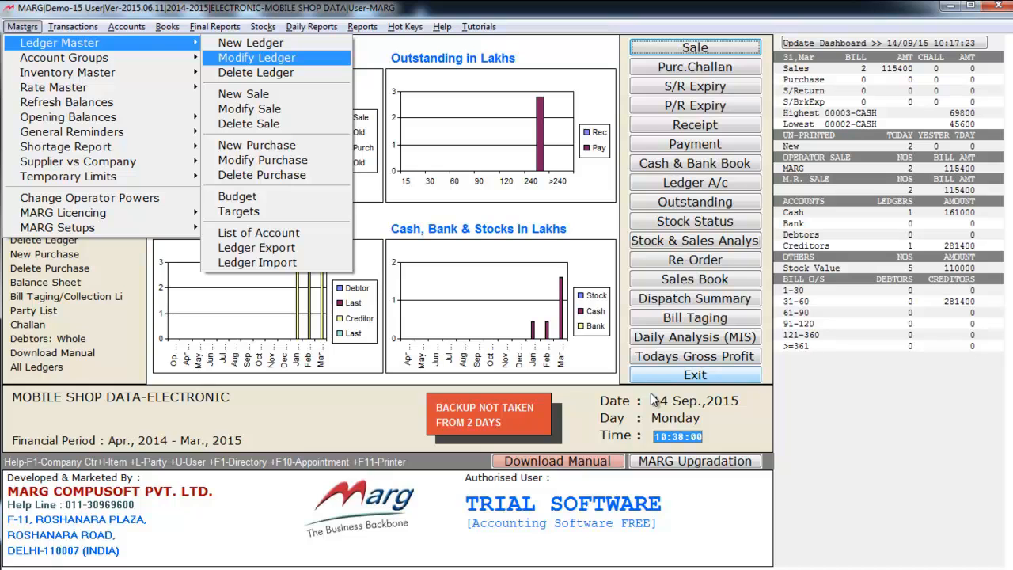
{"action": "key", "text": "Down"}
{"action": "key", "text": "Down"}
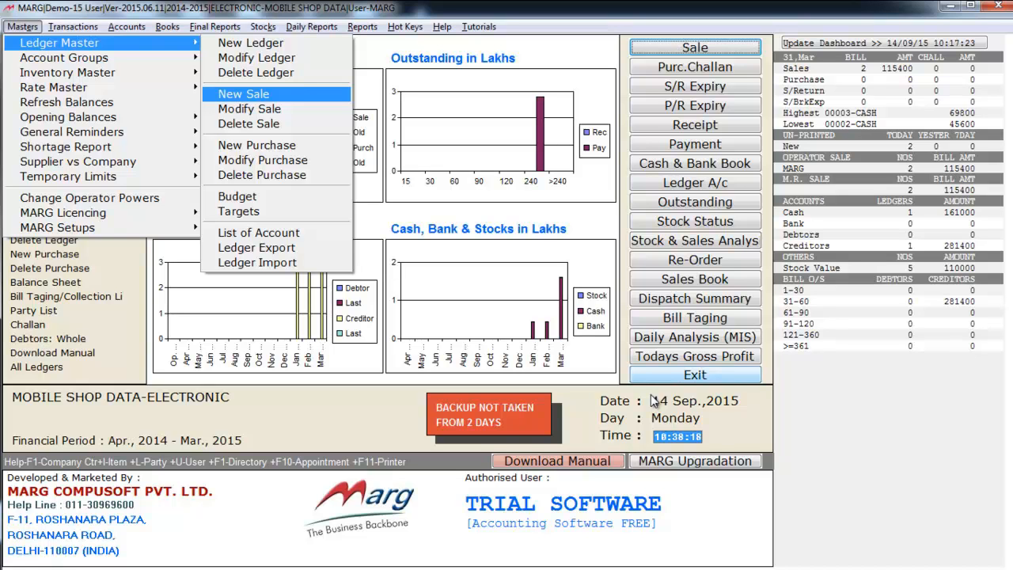
{"action": "key", "text": "Down"}
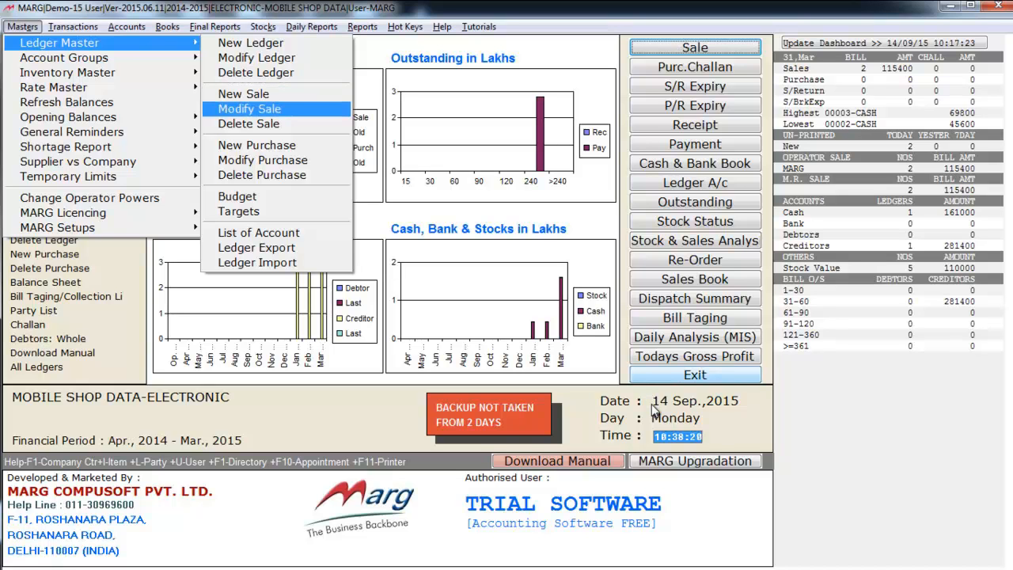
{"action": "key", "text": "Down"}
{"action": "key", "text": "Down"}
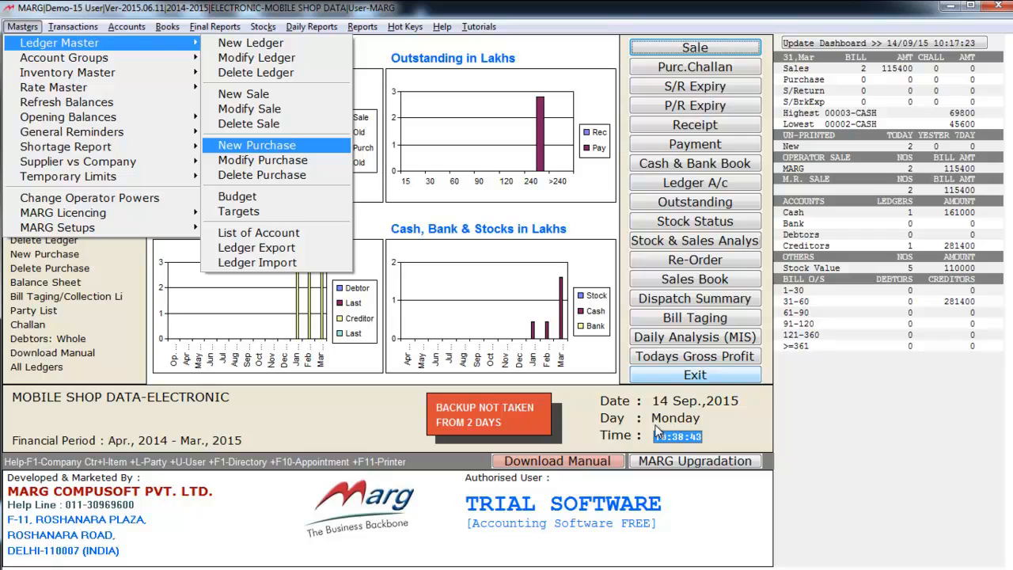
{"action": "key", "text": "Down"}
{"action": "key", "text": "Down"}
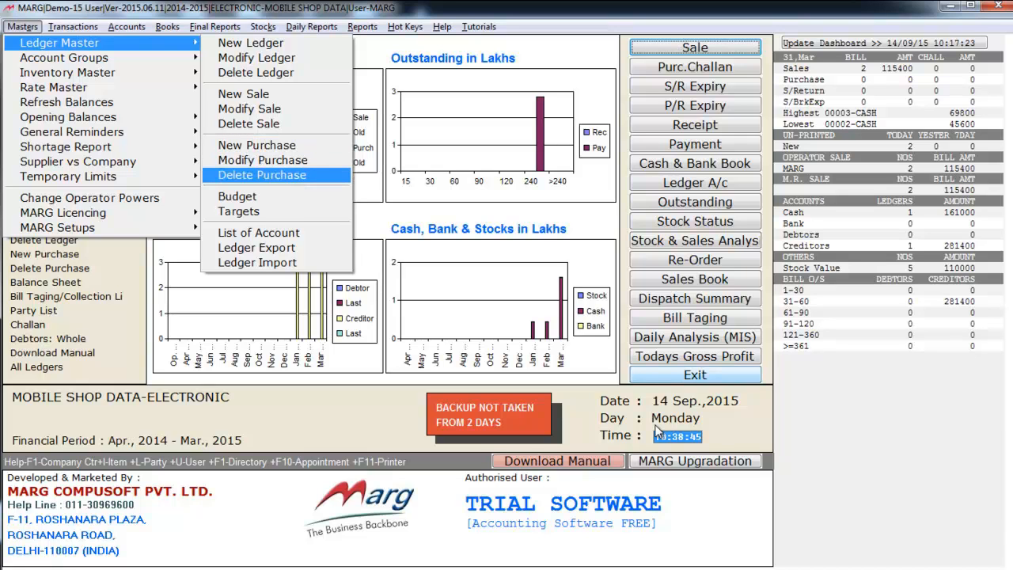
{"action": "key", "text": "Down"}
{"action": "key", "text": "Down"}
{"action": "key", "text": "Up"}
{"action": "key", "text": "Down"}
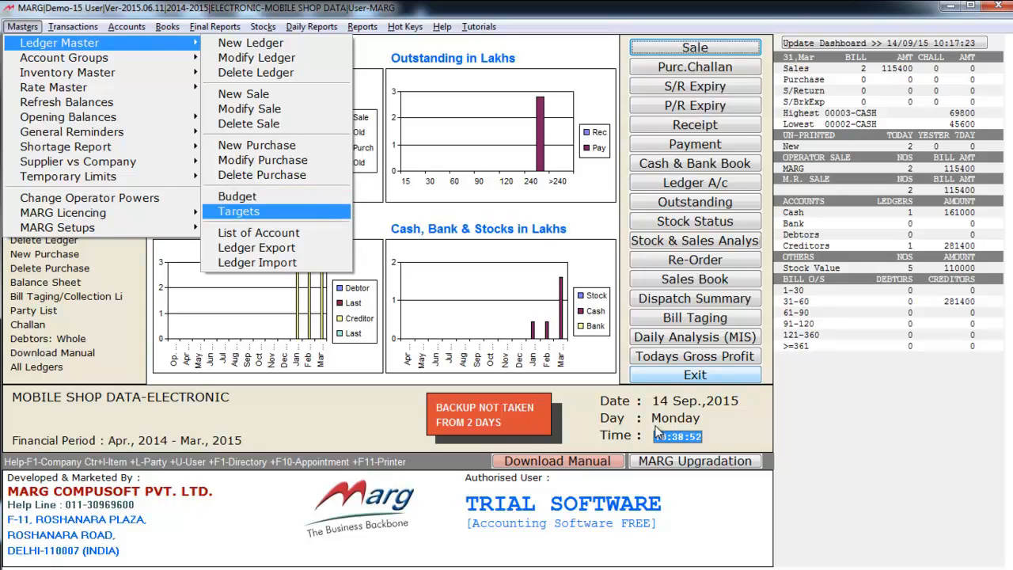
{"action": "key", "text": "Down"}
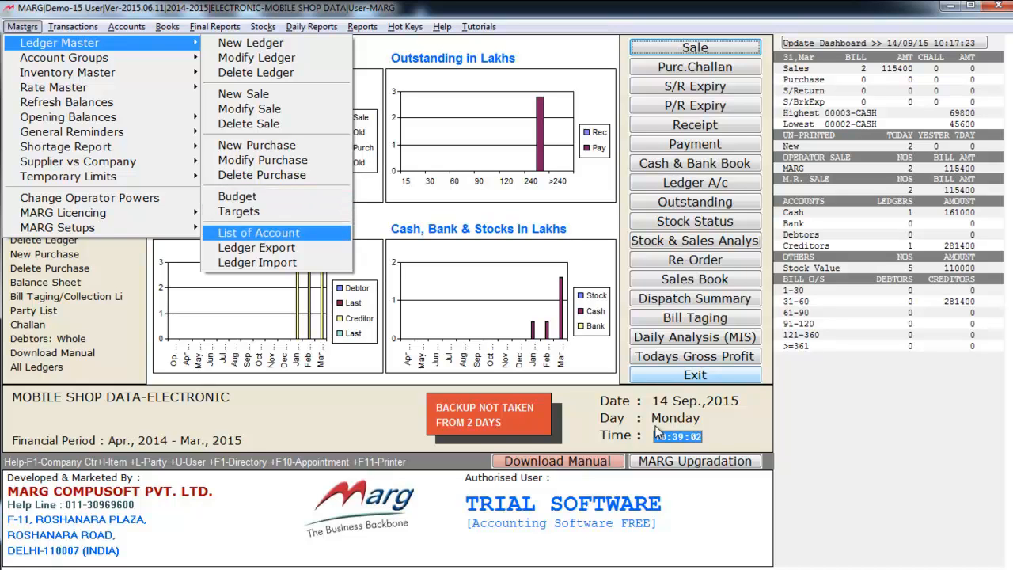
{"action": "key", "text": "Down"}
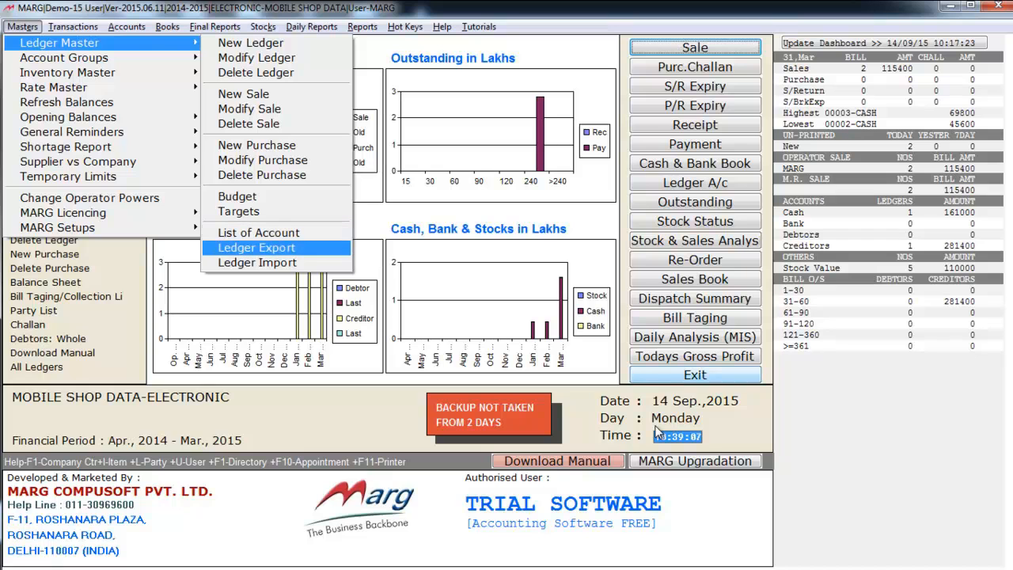
{"action": "key", "text": "Down"}
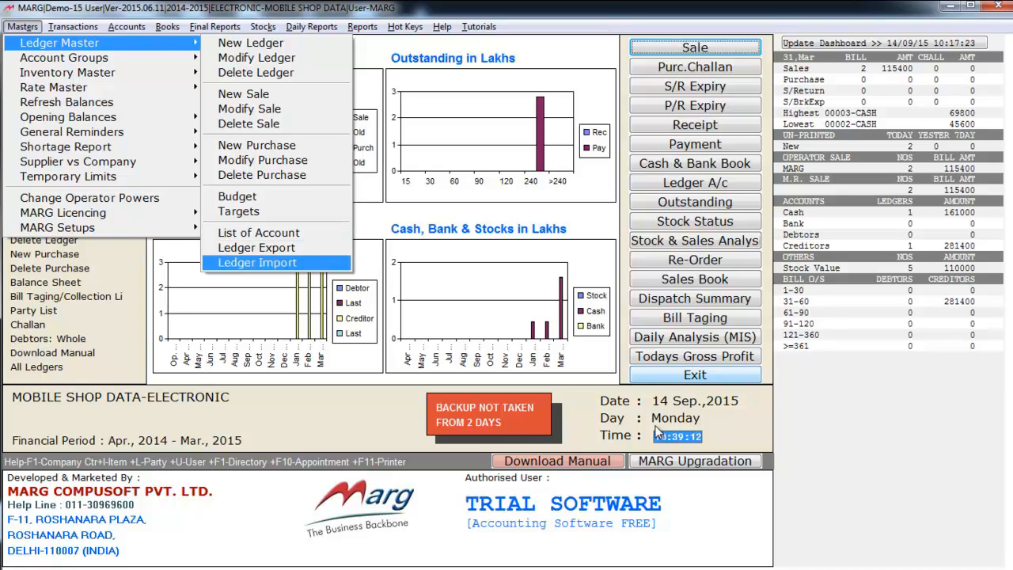
{"action": "key", "text": "Up"}
{"action": "key", "text": "Down"}
{"action": "key", "text": "Up"}
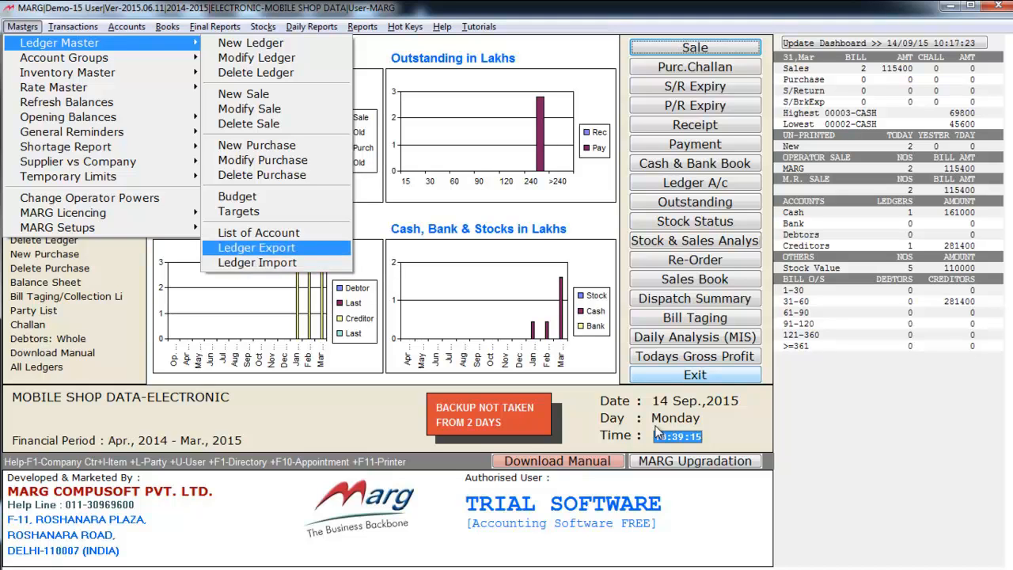
Look through the list of parent account groups offered for creating a new group, and close it without creating one
{"action": "key", "text": "Left"}
{"action": "key", "text": "Down"}
{"action": "key", "text": "Right"}
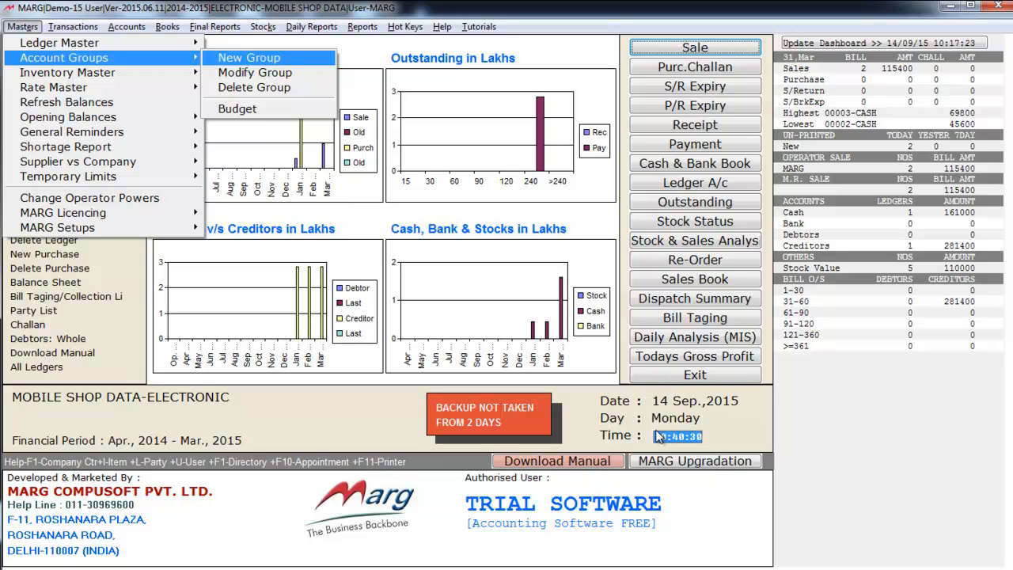
{"action": "key", "text": "Return"}
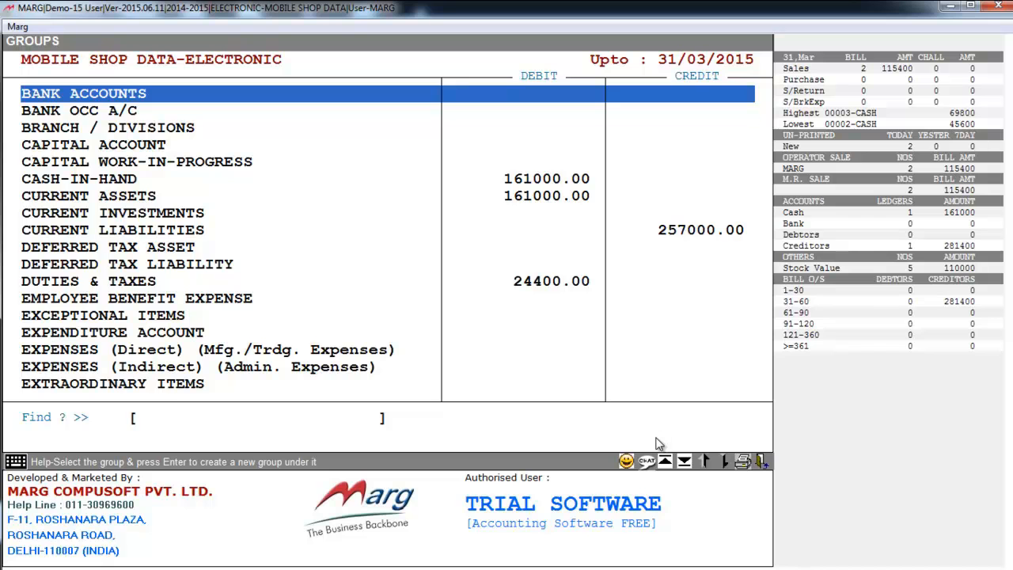
{"action": "key", "text": "Down"}
{"action": "key", "text": "Down"}
{"action": "key", "text": "Down"}
{"action": "key", "text": "Down"}
{"action": "key", "text": "Down"}
{"action": "key", "text": "Down"}
{"action": "key", "text": "Down"}
{"action": "key", "text": "Down"}
{"action": "key", "text": "Down"}
{"action": "key", "text": "Down"}
{"action": "key", "text": "Down"}
{"action": "key", "text": "Down"}
{"action": "key", "text": "Down"}
{"action": "key", "text": "Down"}
{"action": "key", "text": "Down"}
{"action": "key", "text": "Up"}
{"action": "key", "text": "Up"}
{"action": "key", "text": "Up"}
{"action": "key", "text": "Up"}
{"action": "key", "text": "Up"}
{"action": "key", "text": "Up"}
{"action": "key", "text": "Up"}
{"action": "key", "text": "Up"}
{"action": "key", "text": "Up"}
{"action": "key", "text": "Up"}
{"action": "key", "text": "Up"}
{"action": "key", "text": "Up"}
{"action": "key", "text": "Up"}
{"action": "key", "text": "Up"}
{"action": "key", "text": "Up"}
{"action": "key", "text": "Down"}
{"action": "key", "text": "Down"}
{"action": "key", "text": "Down"}
{"action": "key", "text": "Escape"}
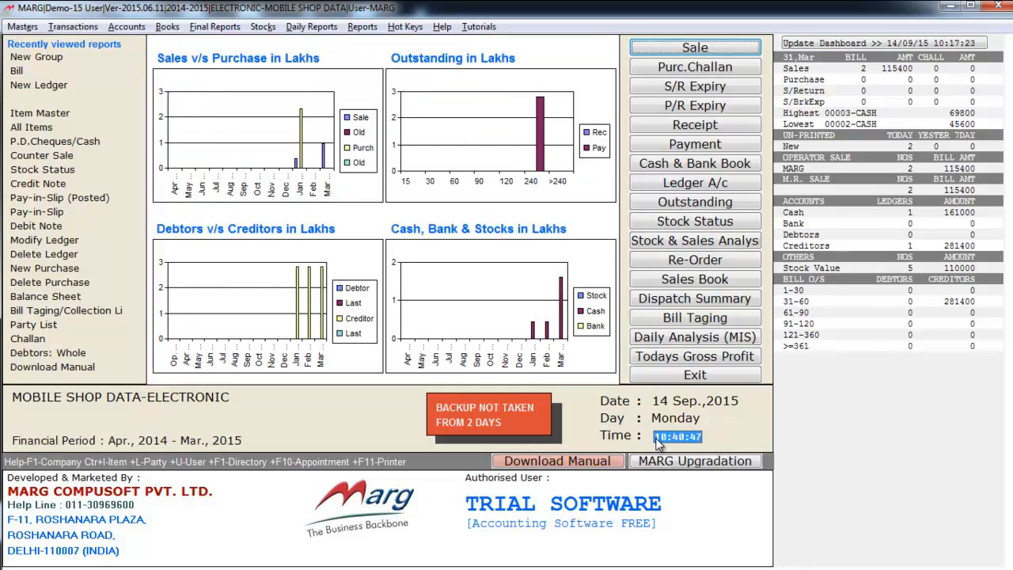
Open the Item Master list under Inventory Master and start a blank new product entry
{"action": "key", "text": "alt+m"}
{"action": "key", "text": "Down"}
{"action": "key", "text": "Down"}
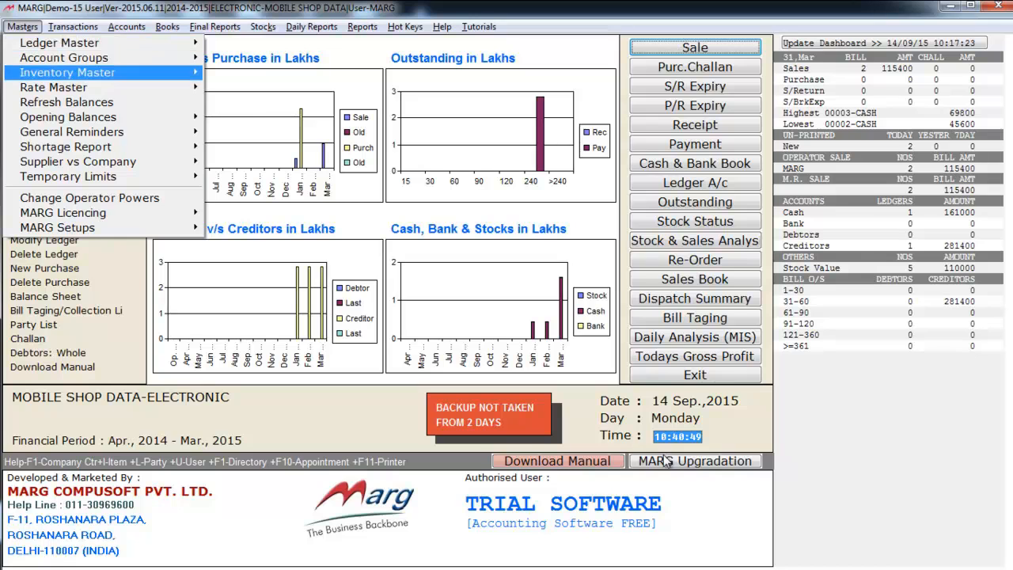
{"action": "key", "text": "Right"}
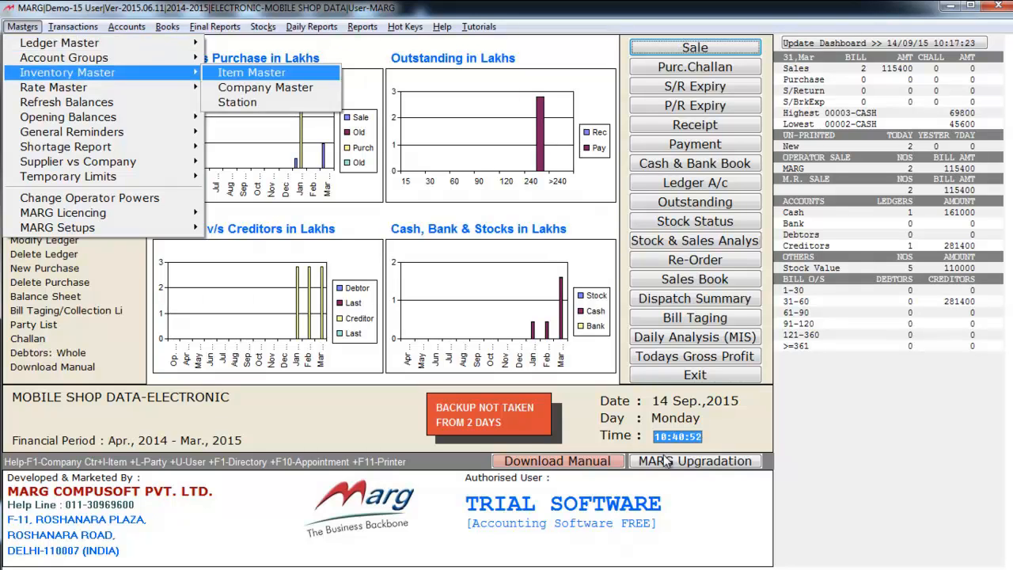
{"action": "key", "text": "Down"}
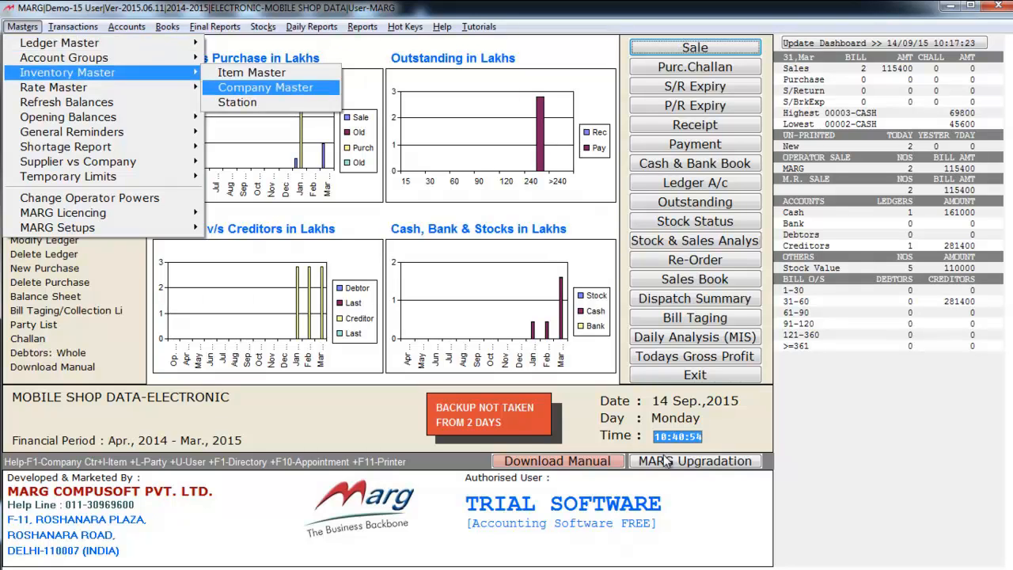
{"action": "key", "text": "Down"}
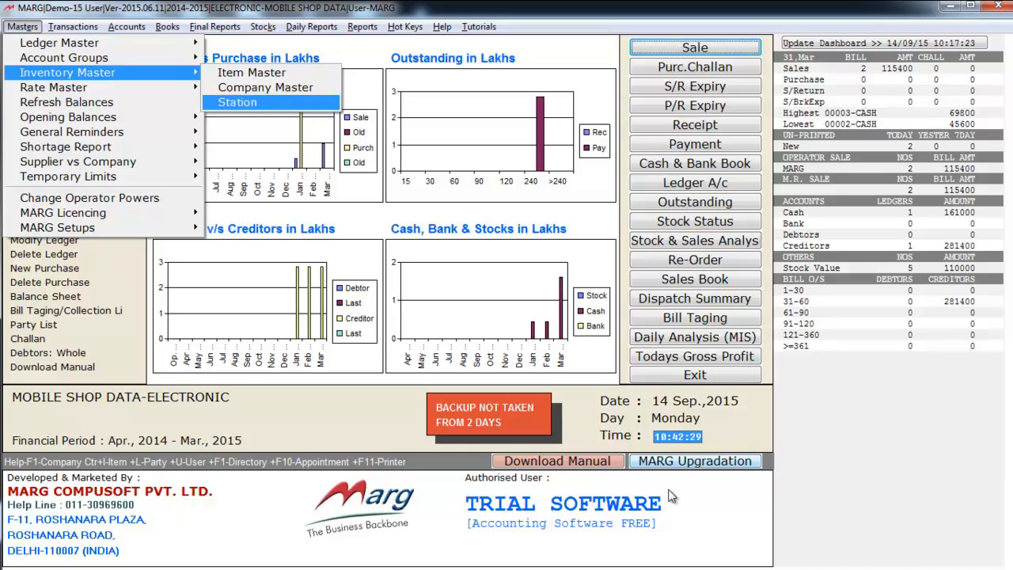
{"action": "key", "text": "Up"}
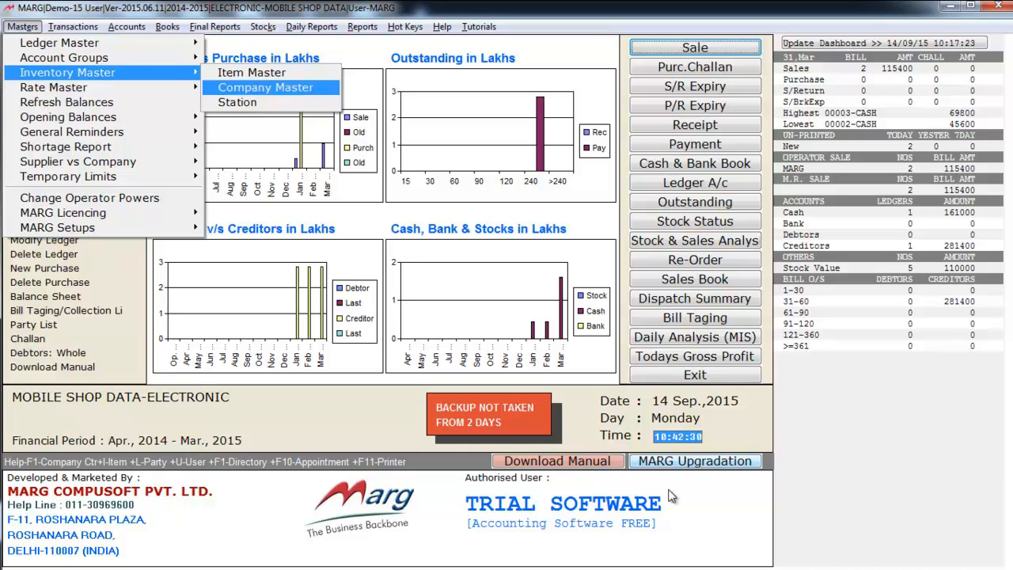
{"action": "key", "text": "Up"}
{"action": "key", "text": "Return"}
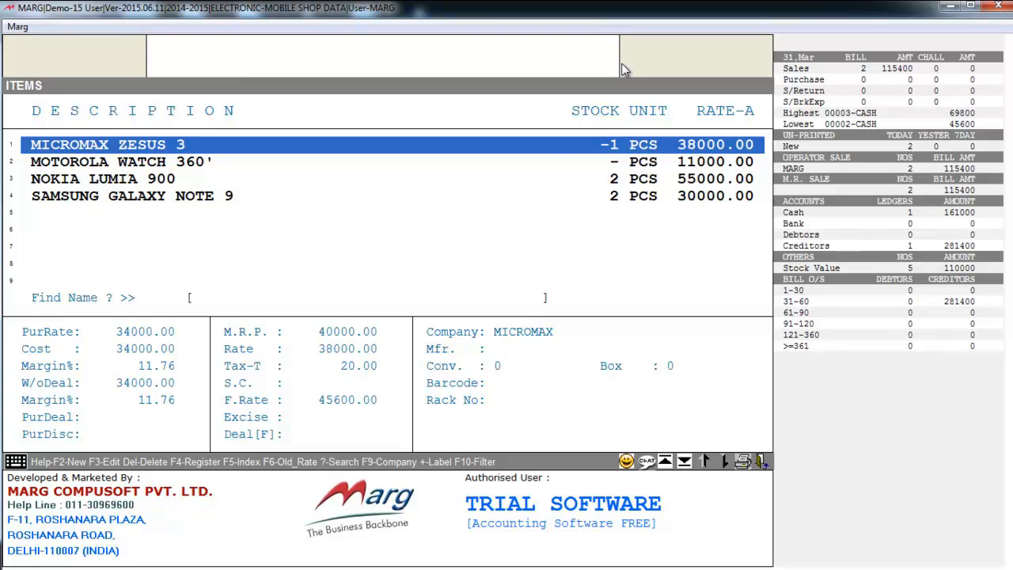
{"action": "key", "text": "F2"}
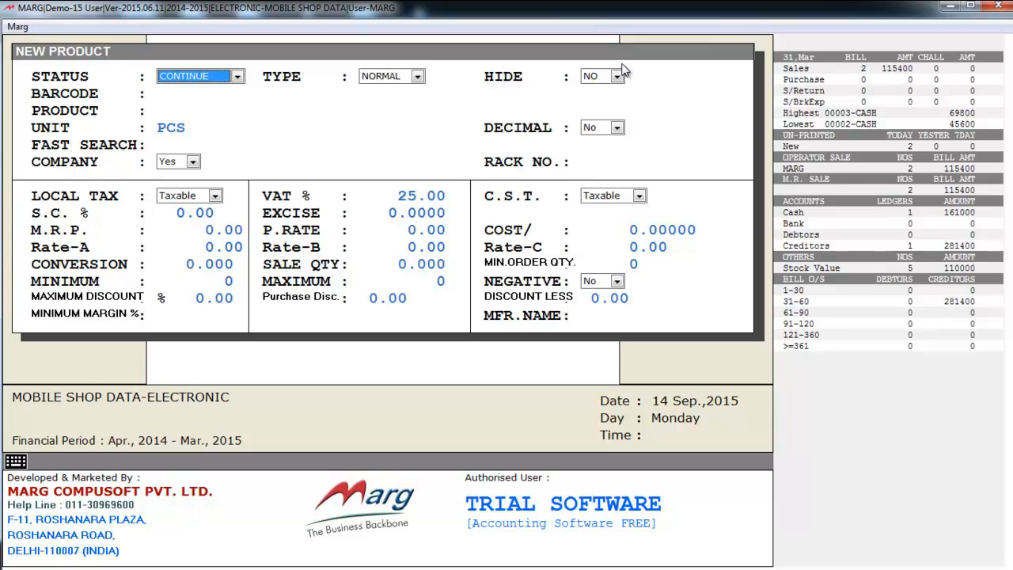
Name the new product HTC 820, keeping status CONTINUE, type NORMAL and unit PCS, with the barcode and fast search left blank
{"action": "key", "text": "Return"}
{"action": "key", "text": "Return"}
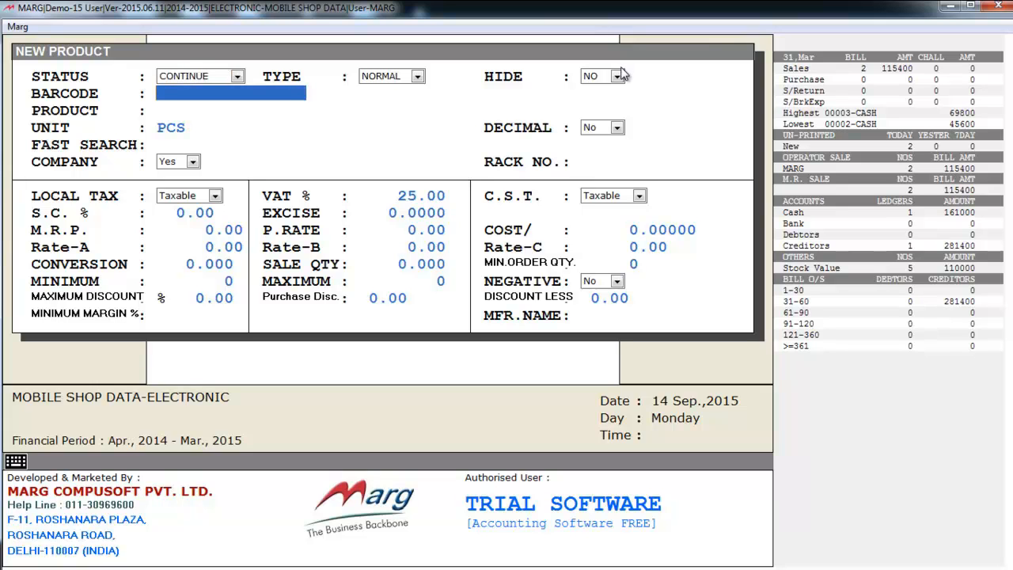
{"action": "key", "text": "Return"}
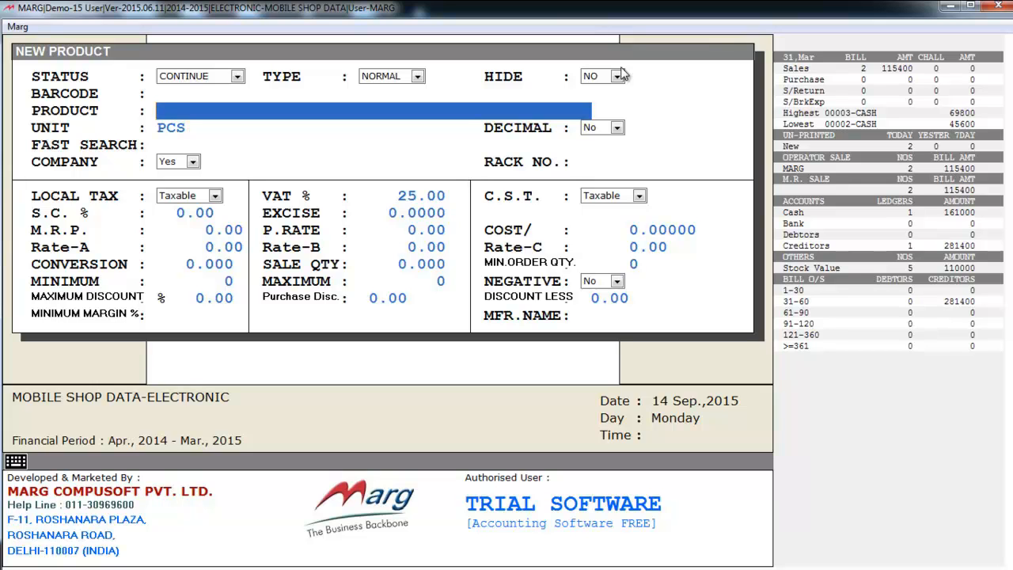
{"action": "type", "text": "HTC 820"}
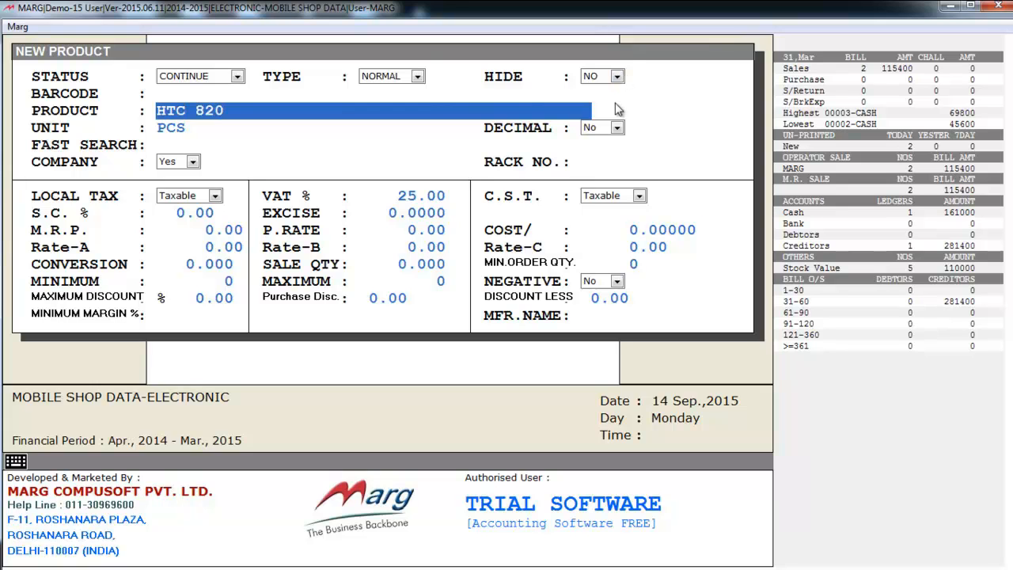
{"action": "key", "text": "Return"}
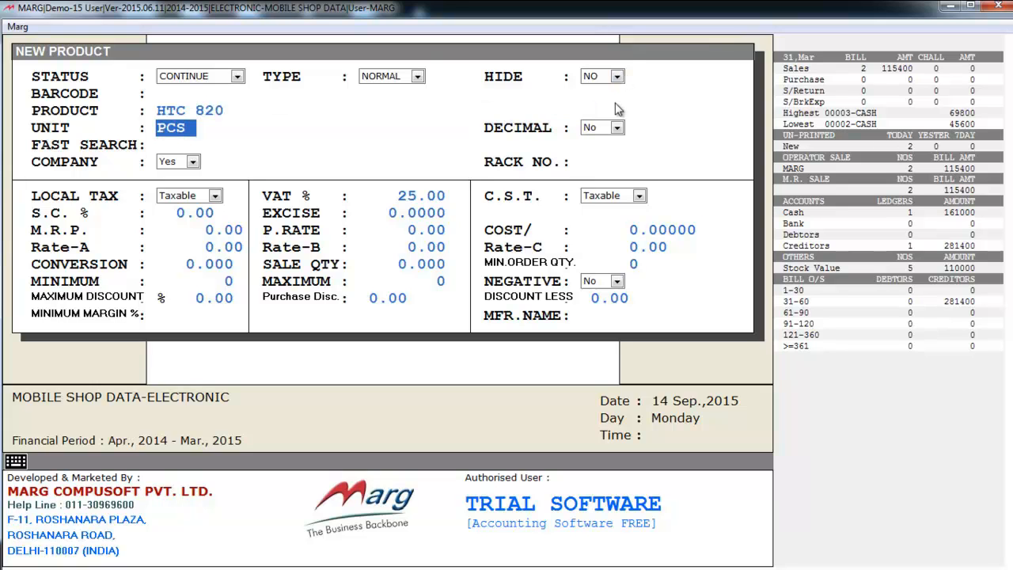
{"action": "key", "text": "Return"}
{"action": "key", "text": "Return"}
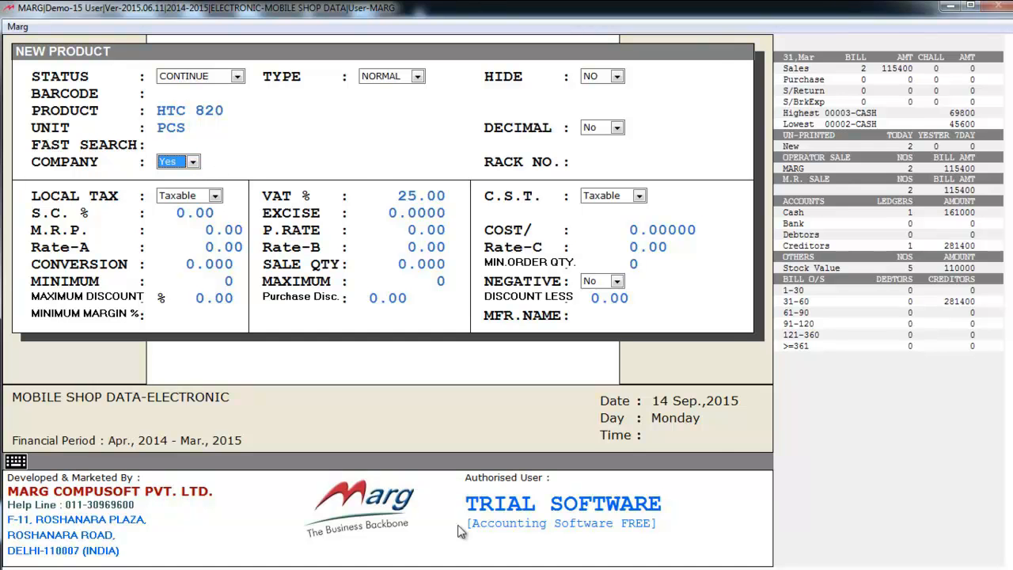
Create a new company named HTC with default preferences and tax percentages, and assign it to the product
{"action": "key", "text": "Return"}
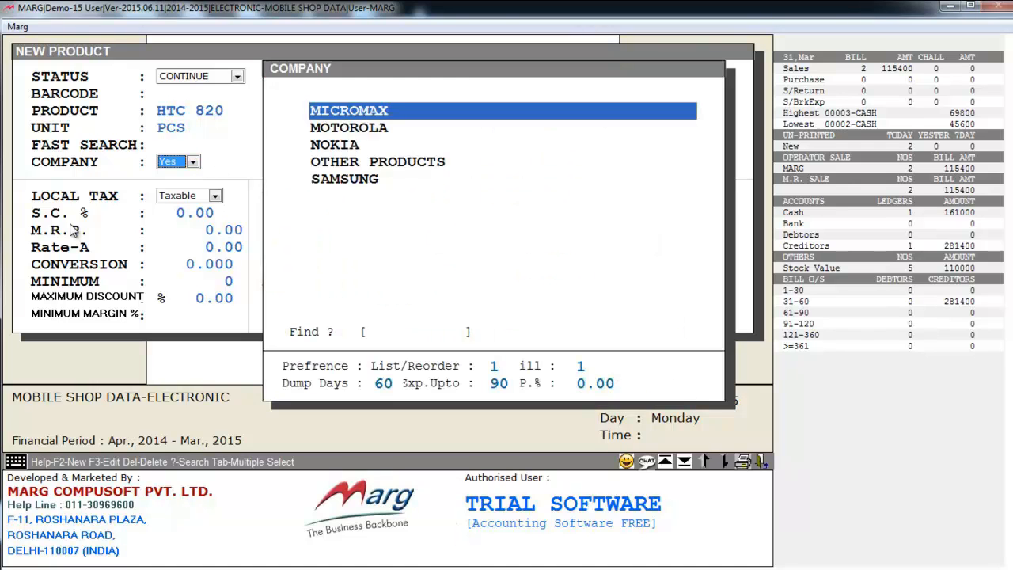
{"action": "key", "text": "Down"}
{"action": "key", "text": "Down"}
{"action": "key", "text": "Down"}
{"action": "key", "text": "Down"}
{"action": "key", "text": "Up"}
{"action": "key", "text": "Up"}
{"action": "key", "text": "Up"}
{"action": "key", "text": "Up"}
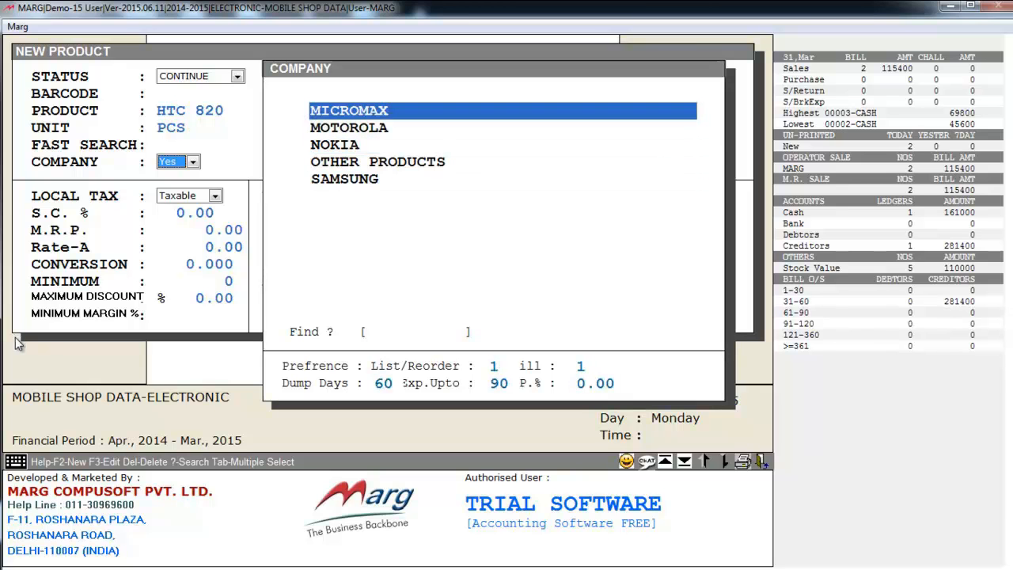
{"action": "key", "text": "F2"}
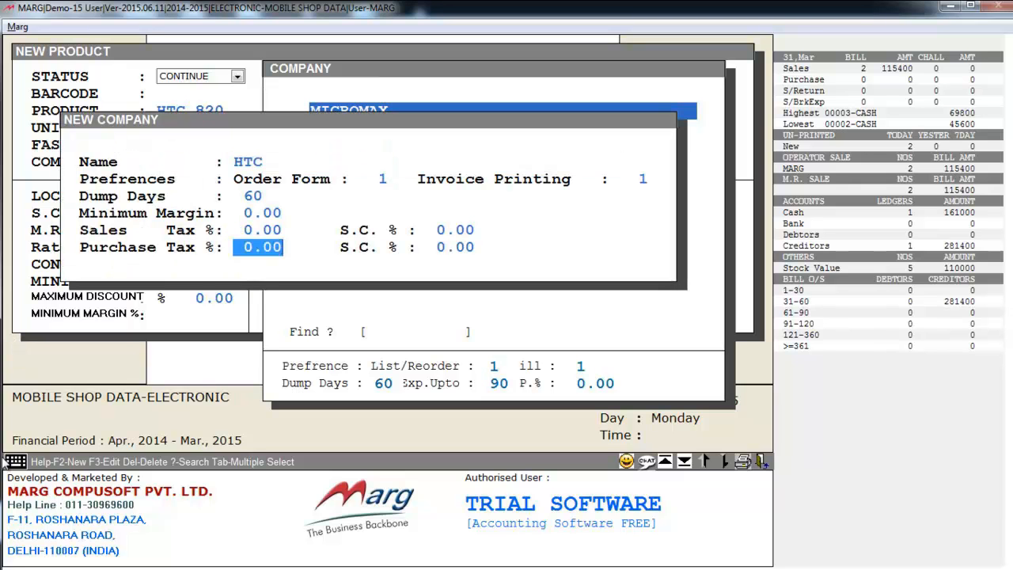
{"action": "key", "text": "Return"}
{"action": "key", "text": "Return"}
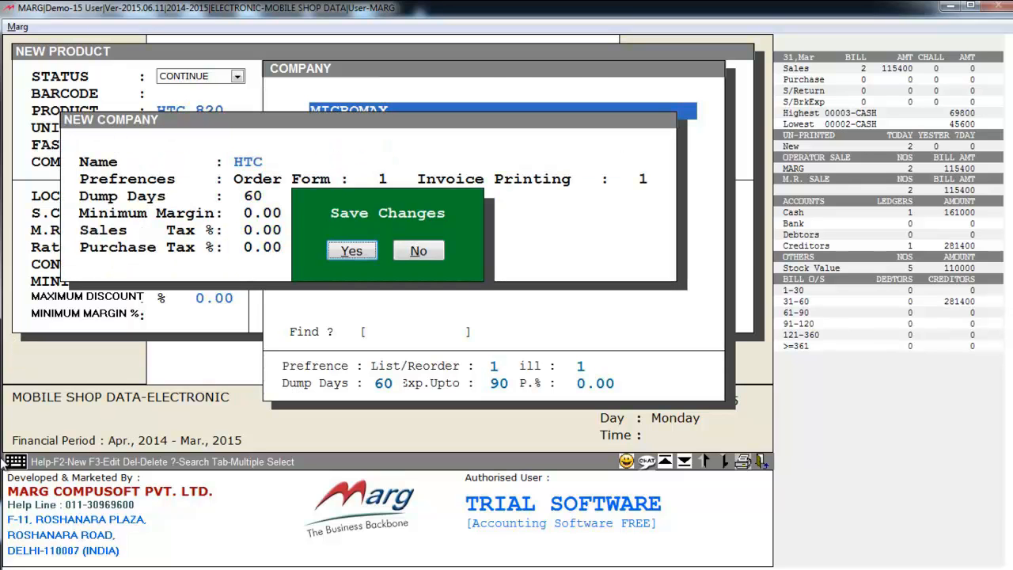
{"action": "key", "text": "Return"}
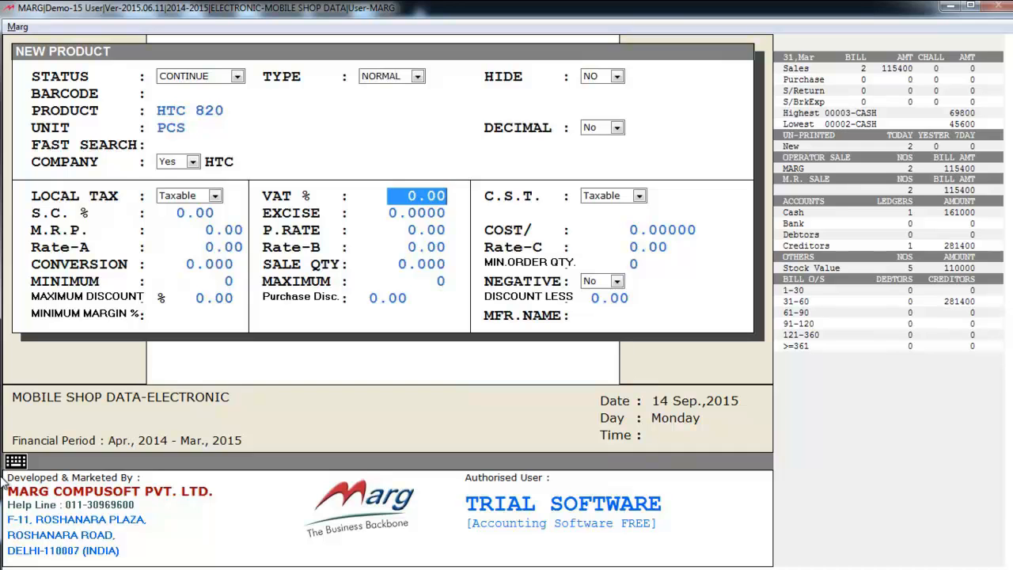
Accept the default tax, price and stock-level values for HTC 820 and save the product
{"action": "key", "text": "Return"}
{"action": "key", "text": "Return"}
{"action": "key", "text": "Return"}
{"action": "key", "text": "Return"}
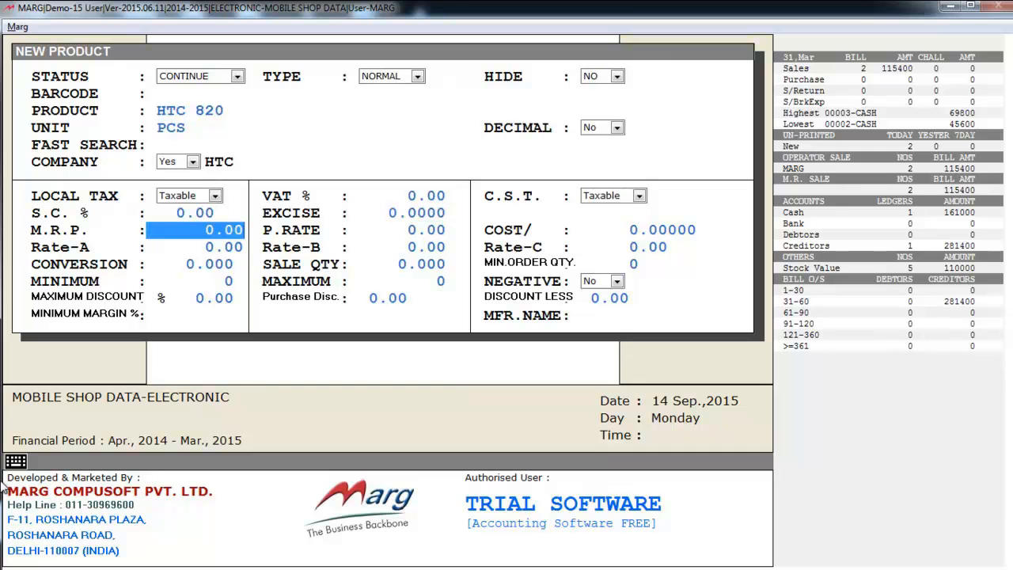
{"action": "key", "text": "Return"}
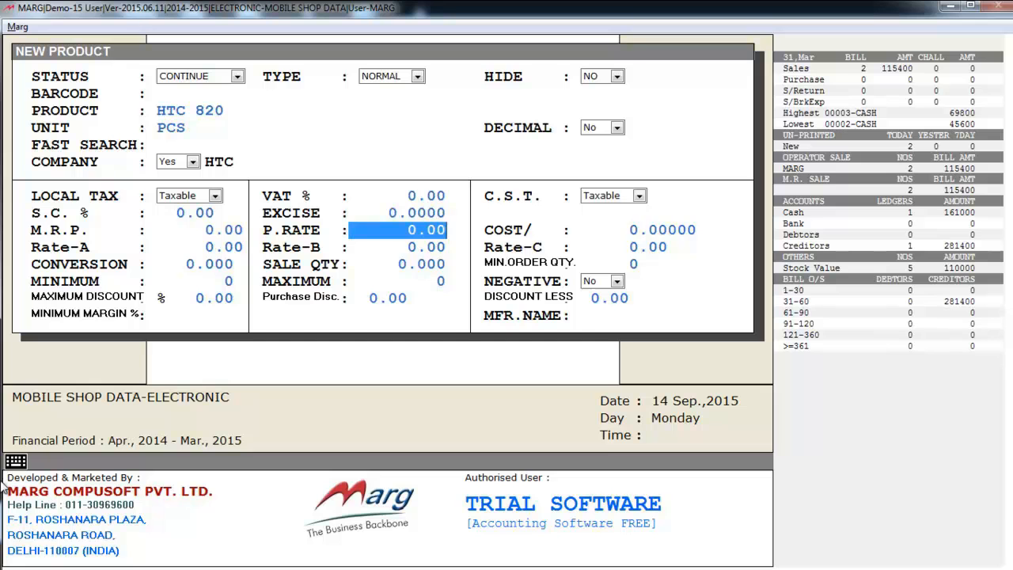
{"action": "key", "text": "Return"}
{"action": "key", "text": "Return"}
{"action": "key", "text": "Return"}
{"action": "key", "text": "Return"}
{"action": "key", "text": "Return"}
{"action": "key", "text": "Return"}
{"action": "key", "text": "Return"}
{"action": "key", "text": "Return"}
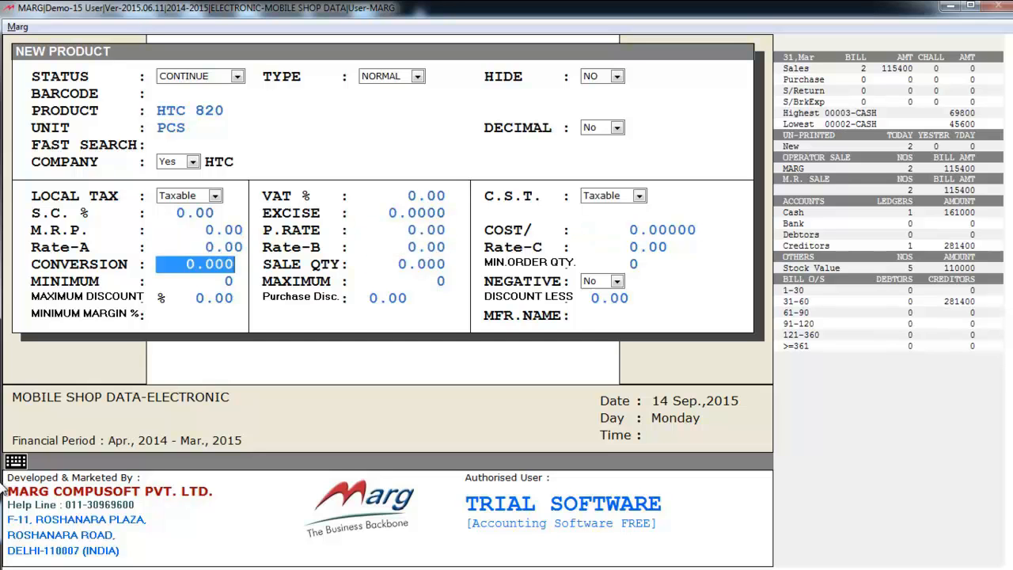
{"action": "key", "text": "Return"}
{"action": "key", "text": "Return"}
{"action": "key", "text": "Return"}
{"action": "key", "text": "Return"}
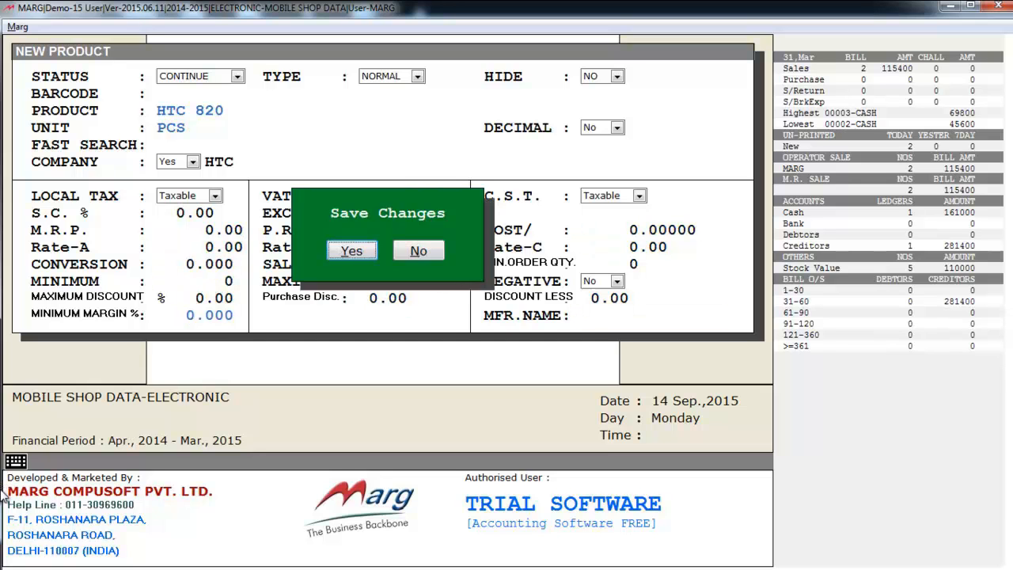
{"action": "key", "text": "Return"}
Look through the item list, open the MICROMAX ZESUS 3 product record for modification, and close it without changes
{"action": "key", "text": "Down"}
{"action": "key", "text": "Down"}
{"action": "key", "text": "Down"}
{"action": "key", "text": "Down"}
{"action": "key", "text": "Up"}
{"action": "key", "text": "Up"}
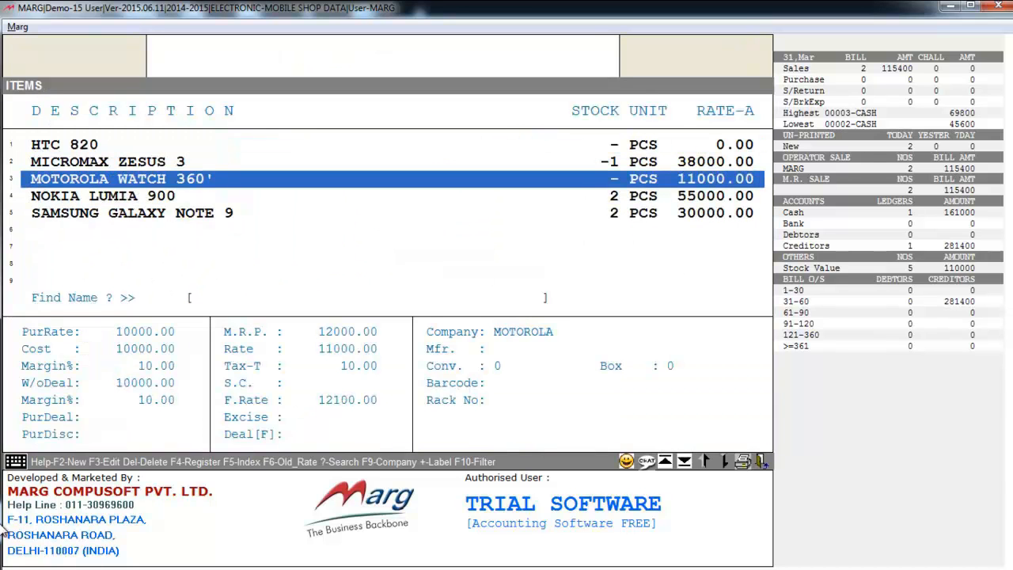
{"action": "key", "text": "Up"}
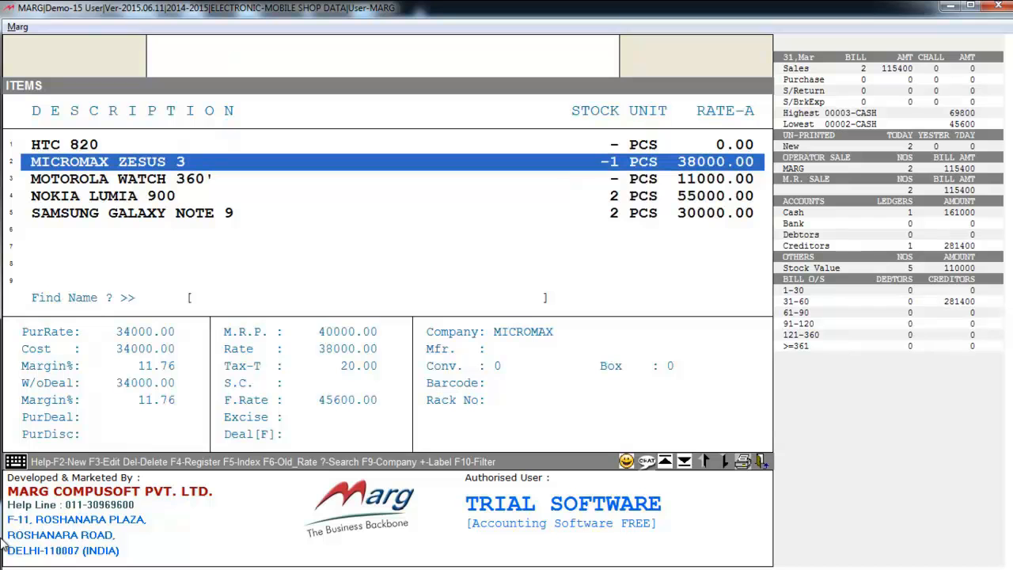
{"action": "key", "text": "Return"}
{"action": "key", "text": "Return"}
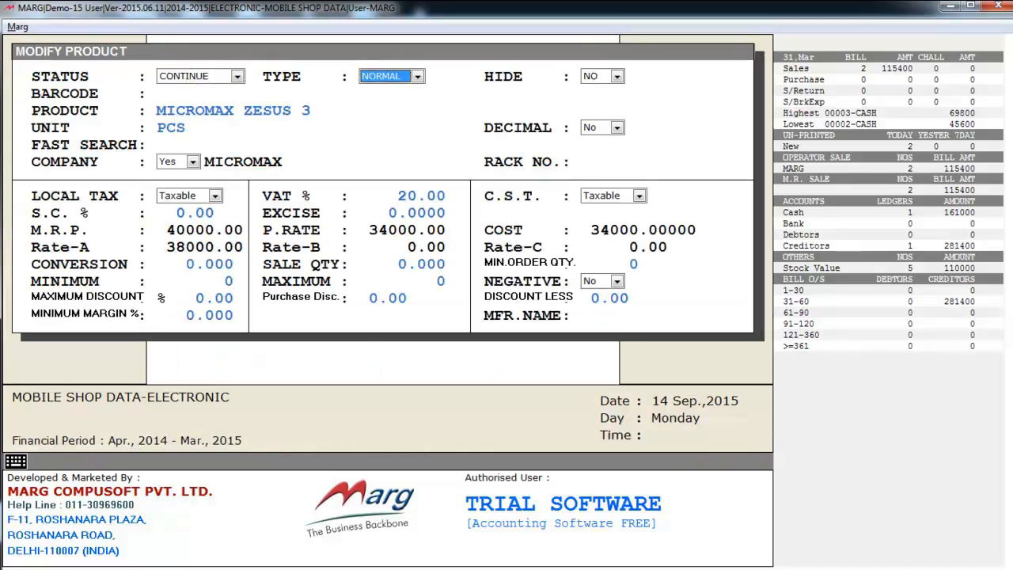
{"action": "key", "text": "Return"}
{"action": "key", "text": "Escape"}
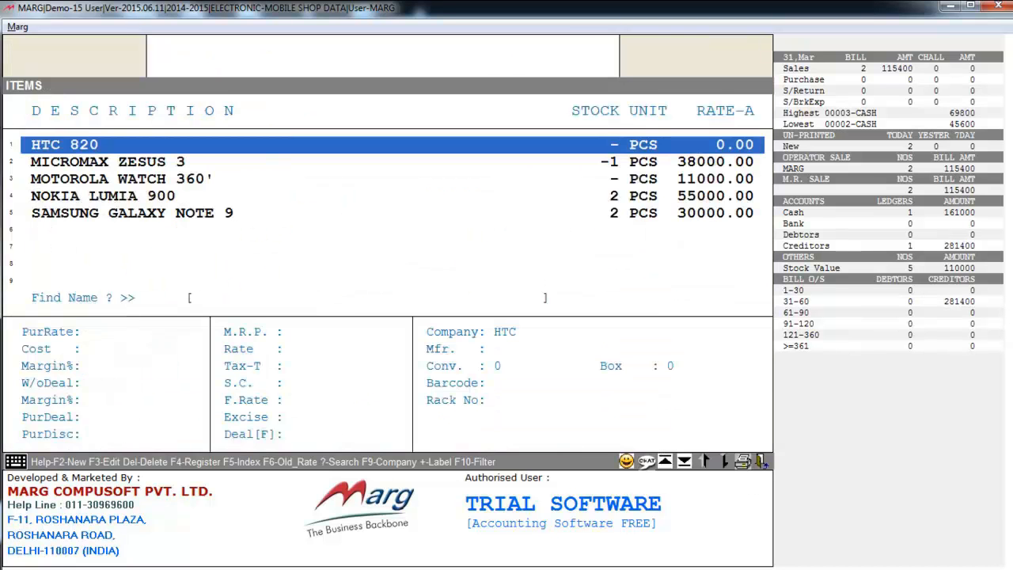
Delete the HTC 820 item from the item list
{"action": "key", "text": "Down"}
{"action": "key", "text": "Down"}
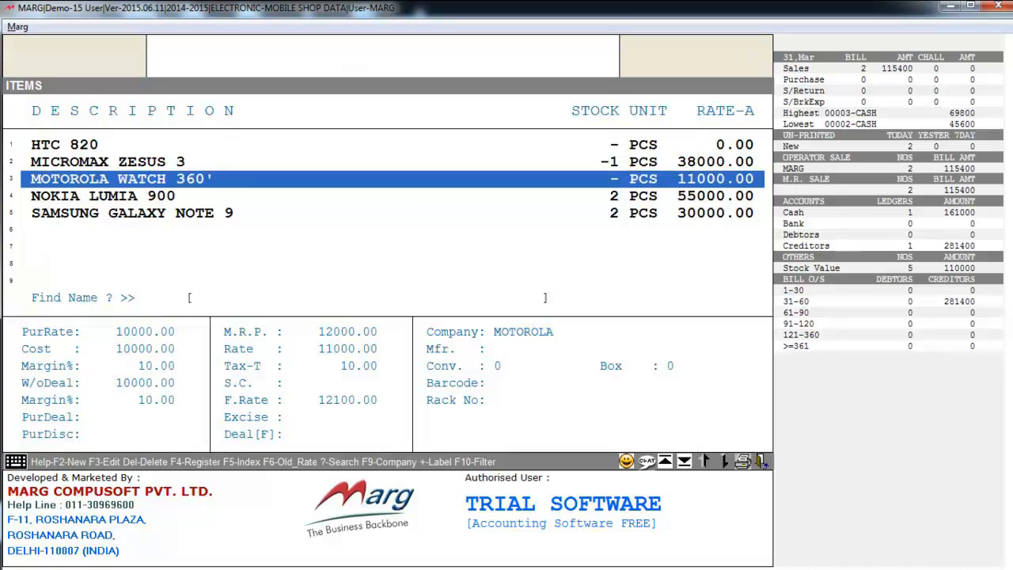
{"action": "key", "text": "Down"}
{"action": "key", "text": "Down"}
{"action": "key", "text": "Up"}
{"action": "key", "text": "Up"}
{"action": "key", "text": "Up"}
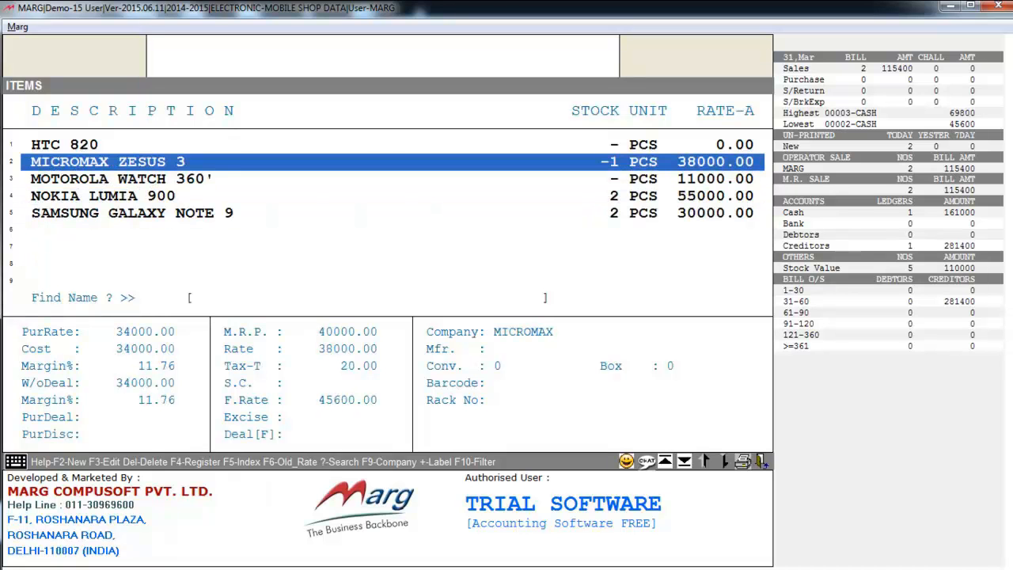
{"action": "key", "text": "Return"}
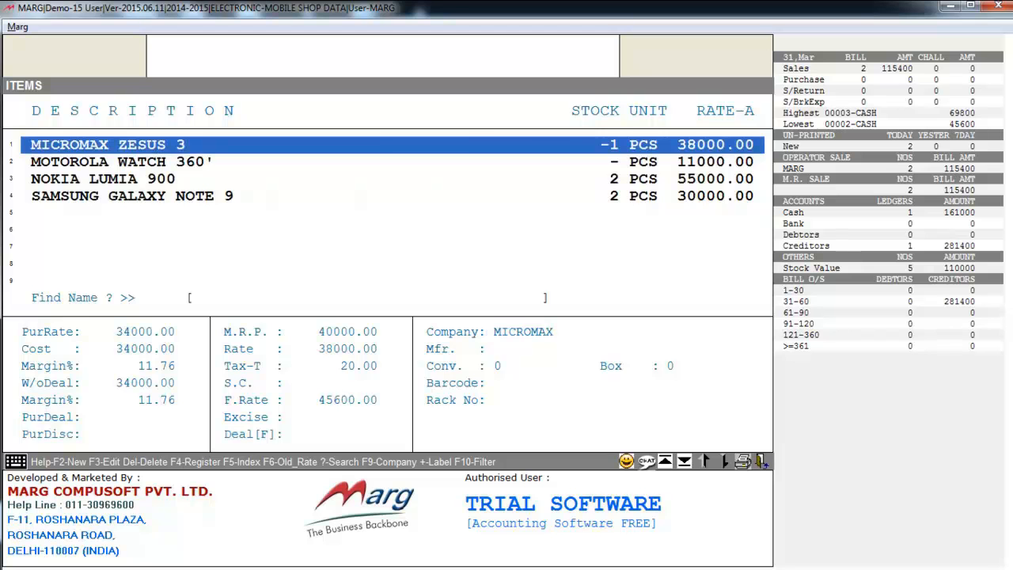
Leave the item list and examine the Rate Master options, including Price List, Party Price List and Date wise Rate & Scheme
{"action": "key", "text": "Up"}
{"action": "key", "text": "Escape"}
{"action": "key", "text": "alt+m"}
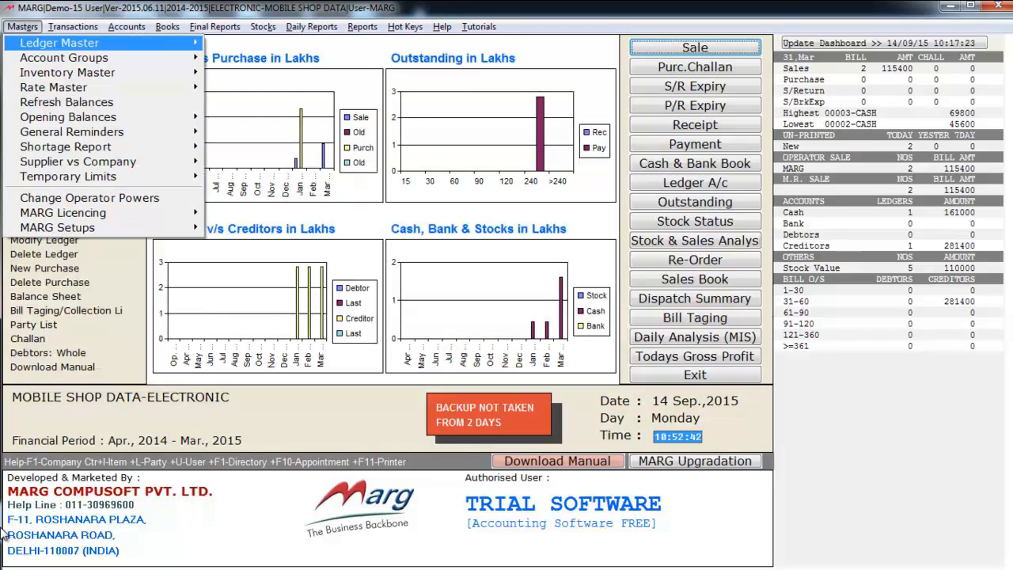
{"action": "key", "text": "Down"}
{"action": "key", "text": "Down"}
{"action": "key", "text": "Down"}
{"action": "key", "text": "Right"}
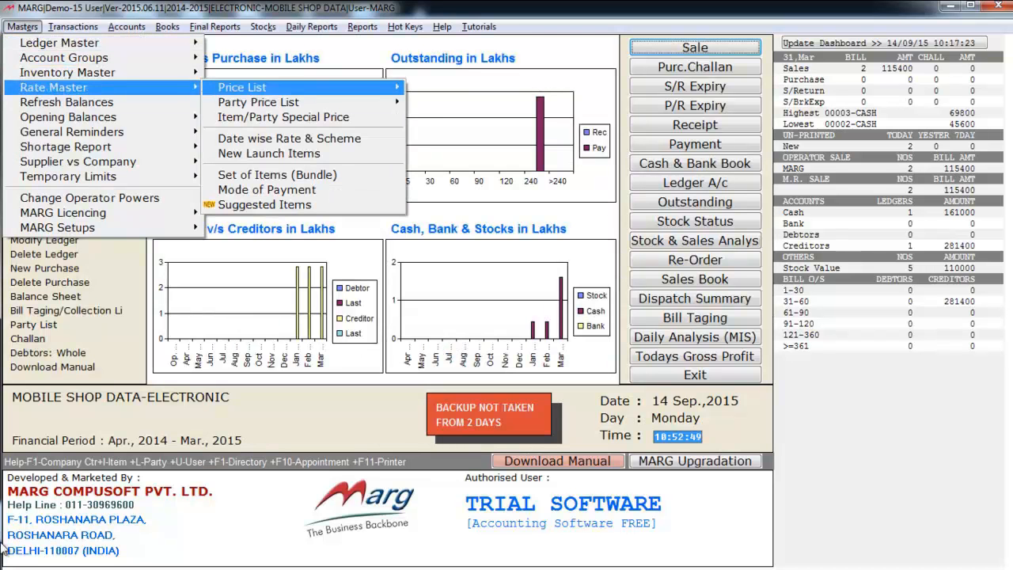
{"action": "key", "text": "Right"}
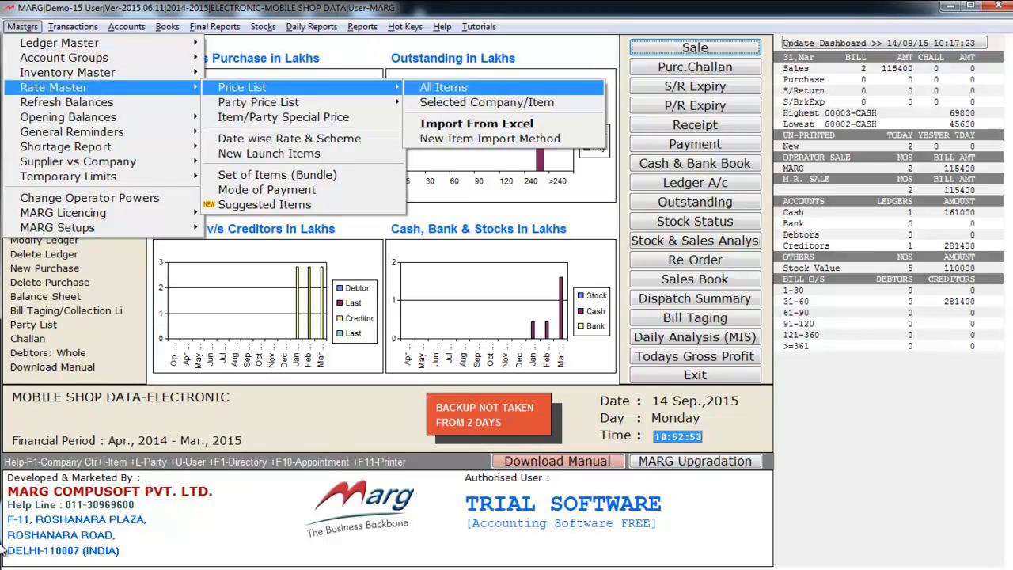
{"action": "key", "text": "Down"}
{"action": "key", "text": "Down"}
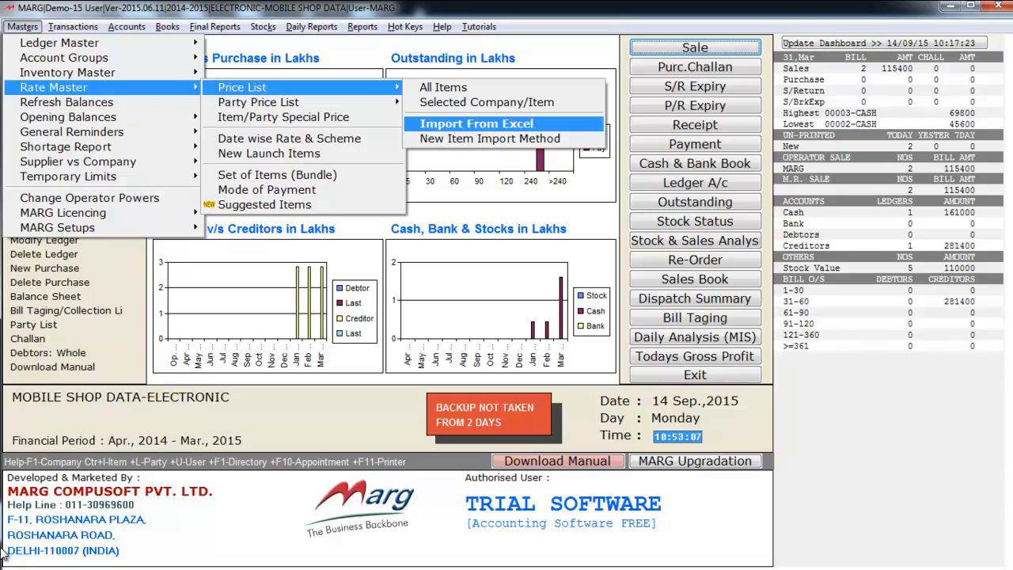
{"action": "key", "text": "Escape"}
{"action": "key", "text": "Down"}
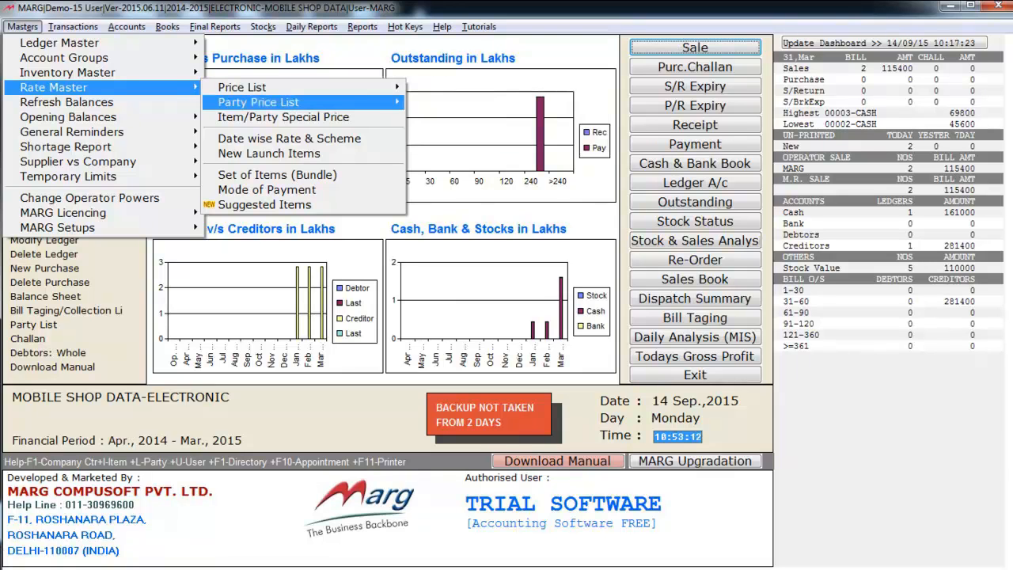
{"action": "key", "text": "Down"}
{"action": "key", "text": "Down"}
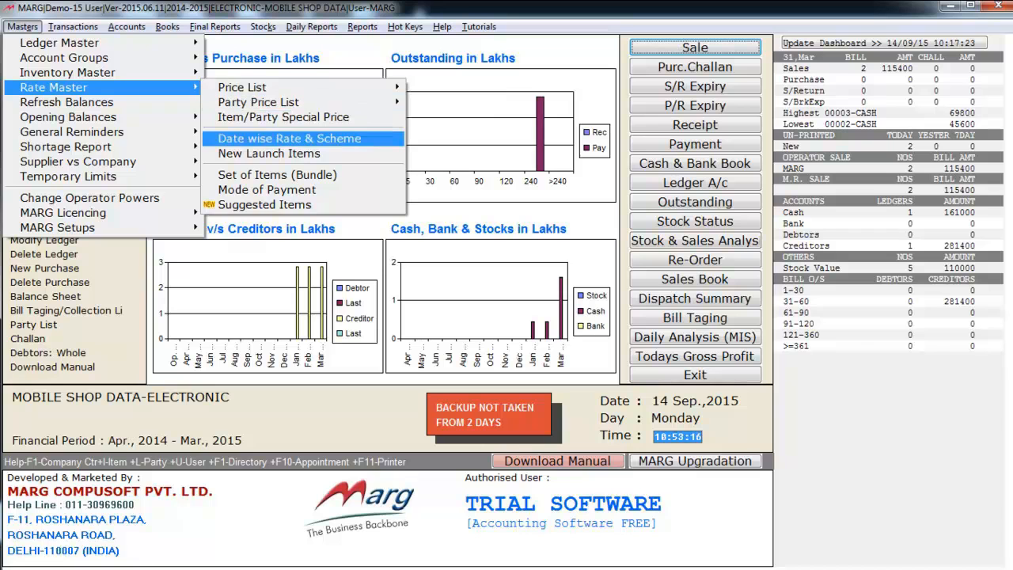
Examine the options available under Opening Balances
{"action": "key", "text": "Escape"}
{"action": "key", "text": "Down"}
{"action": "key", "text": "Down"}
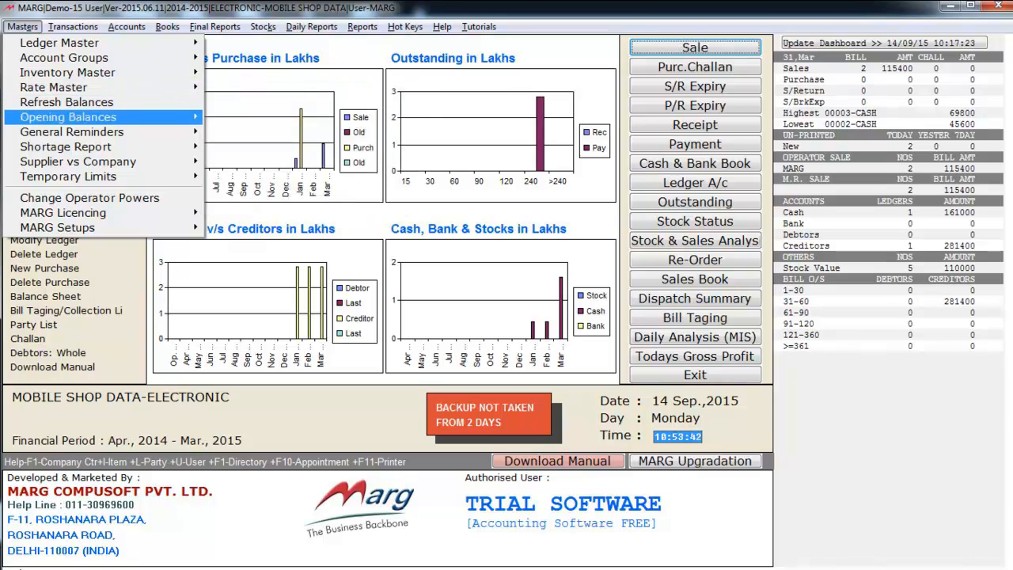
{"action": "key", "text": "Right"}
{"action": "key", "text": "Down"}
{"action": "key", "text": "Up"}
{"action": "key", "text": "Down"}
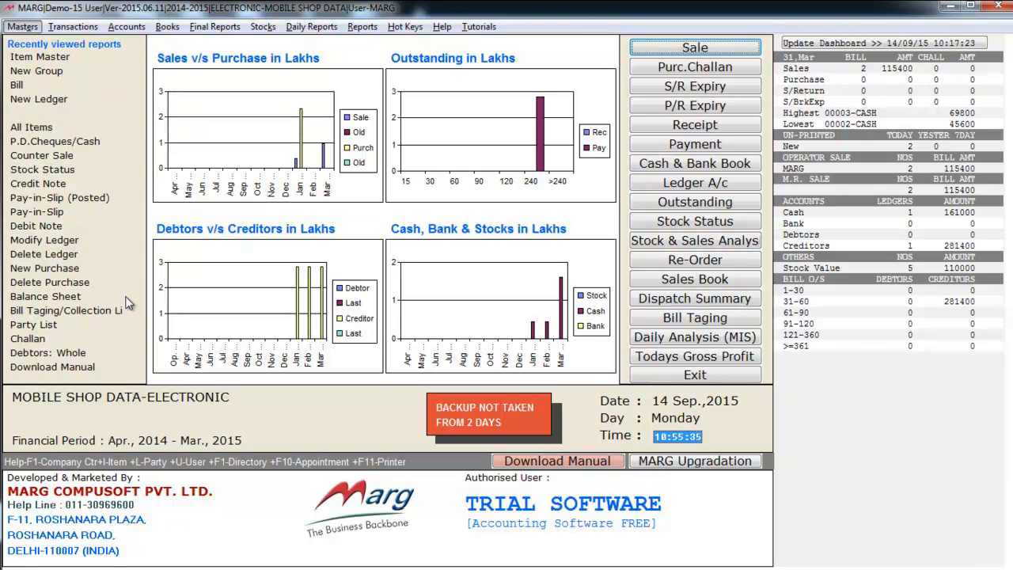
Start a new purchase bill entry and accept 31/03/2015 as its date
{"action": "key", "text": "Down"}
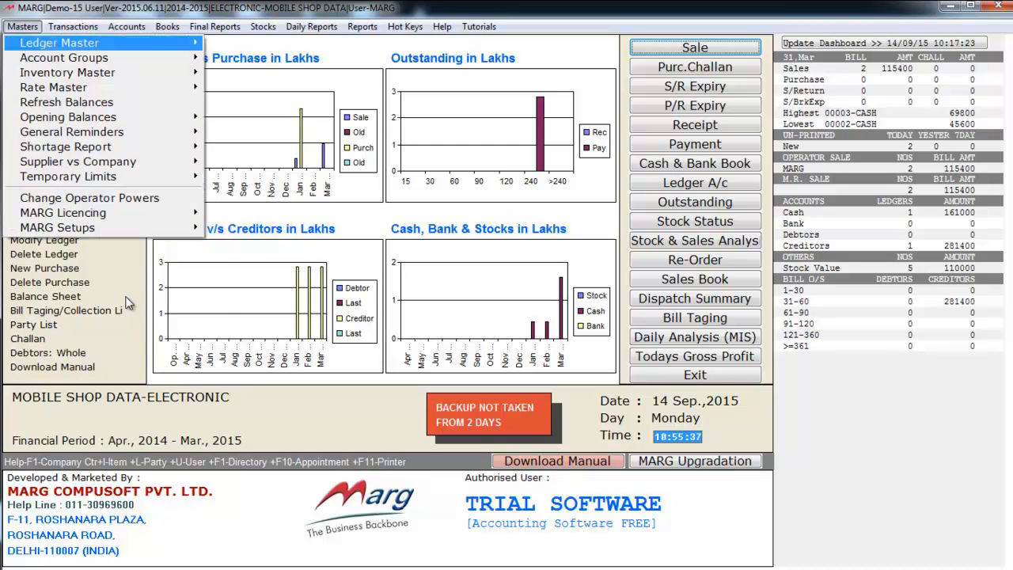
{"action": "key", "text": "Right"}
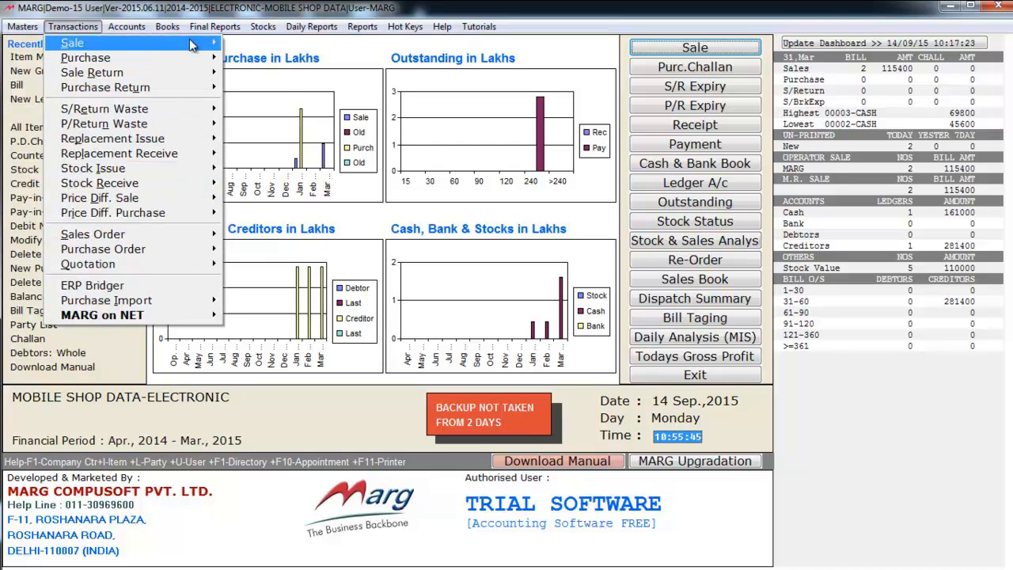
{"action": "mouse_move", "coordinate": [89, 63]}
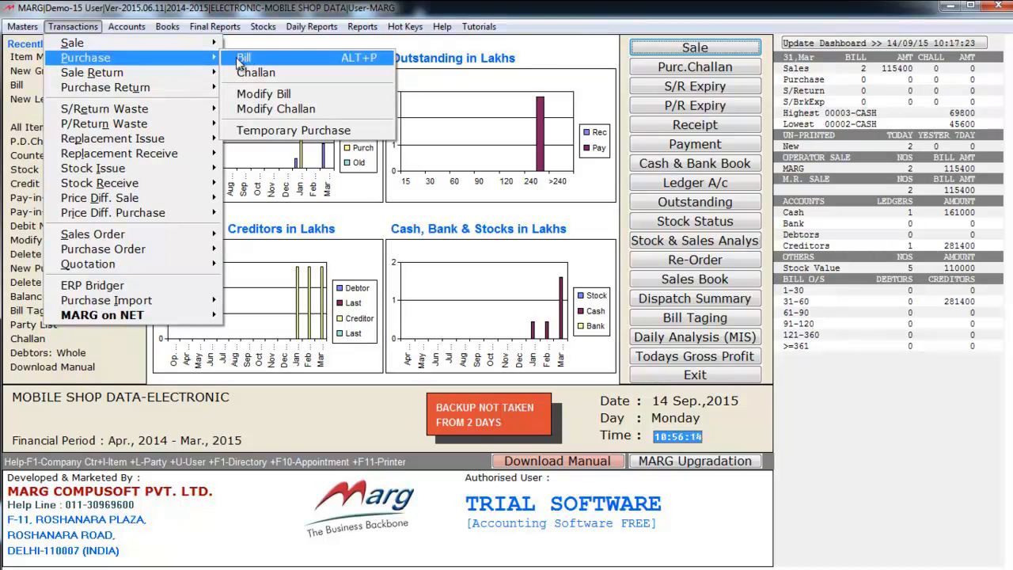
{"action": "left_click", "coordinate": [238, 58]}
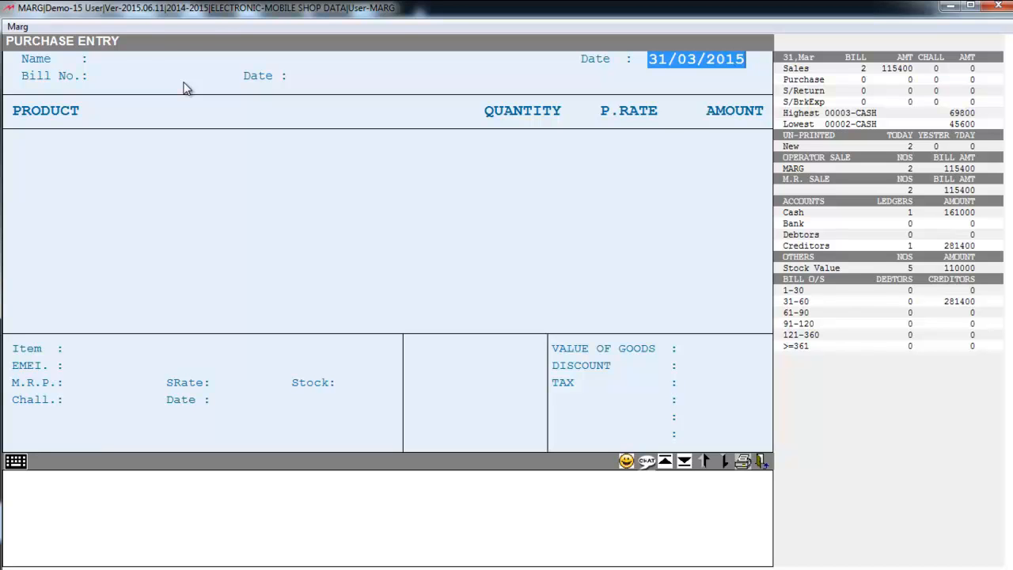
{"action": "key", "text": "Return"}
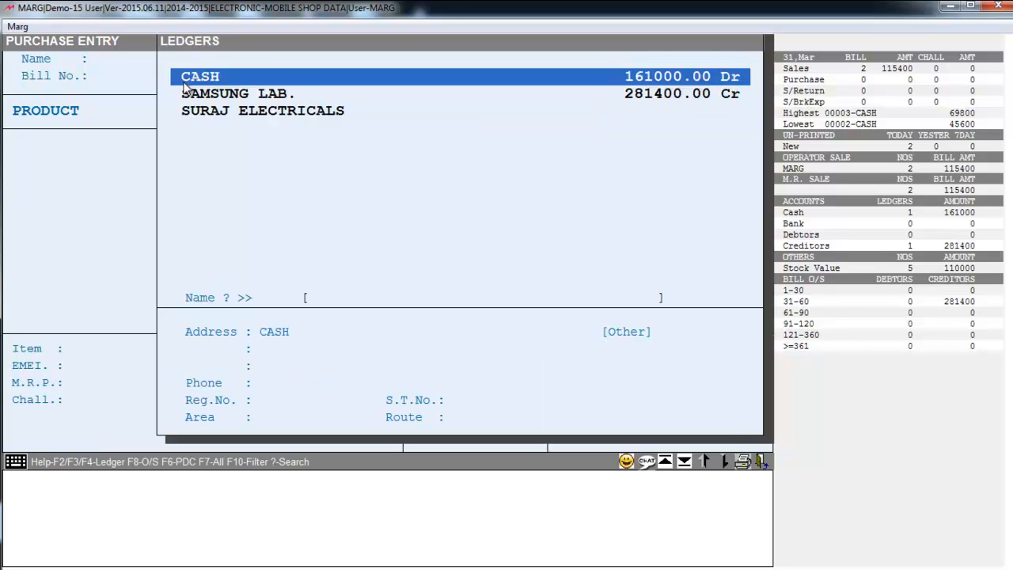
Choose the SURAJ ELECTRICALS ledger as the supplier of the purchase bill
{"action": "key", "text": "Down"}
{"action": "key", "text": "Down"}
{"action": "key", "text": "Up"}
{"action": "key", "text": "Up"}
{"action": "key", "text": "Down"}
{"action": "key", "text": "Down"}
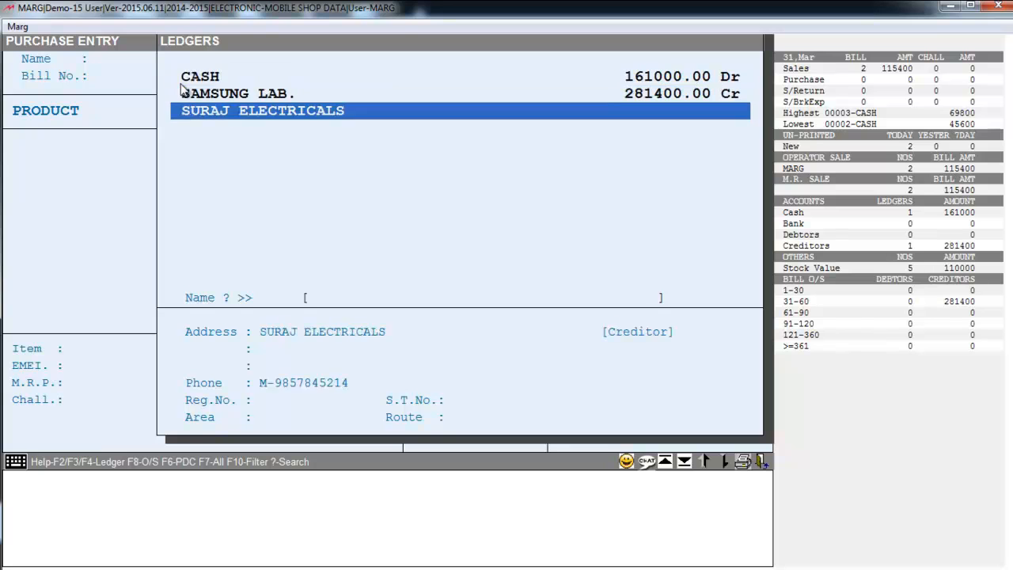
{"action": "key", "text": "Up"}
{"action": "key", "text": "Up"}
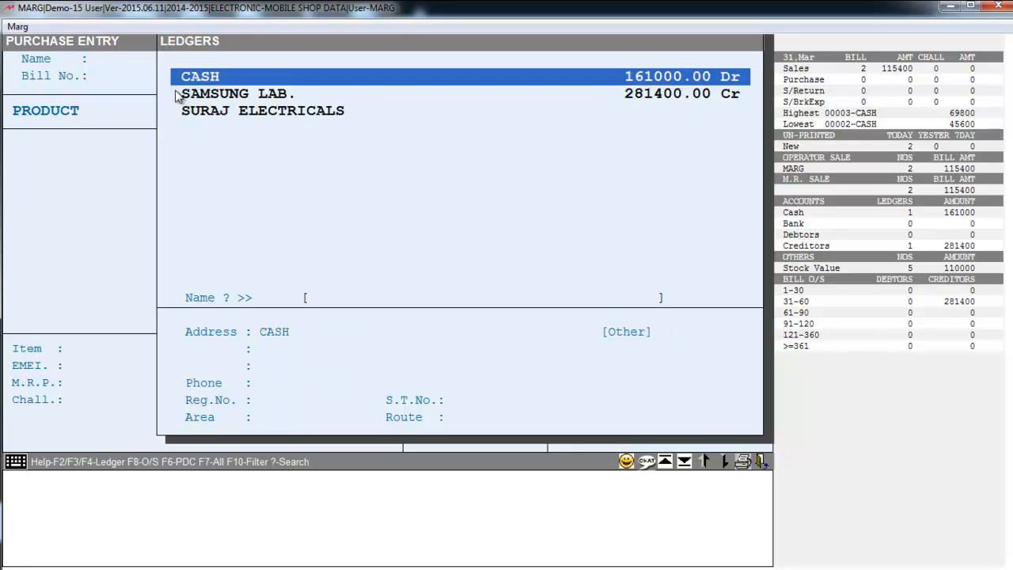
{"action": "key", "text": "Down"}
{"action": "key", "text": "Down"}
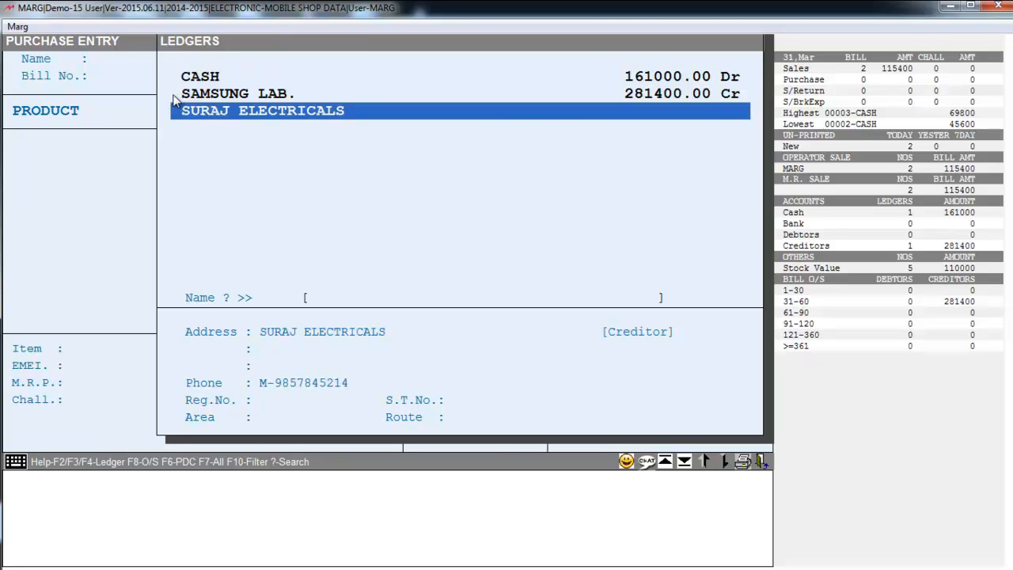
{"action": "key", "text": "Return"}
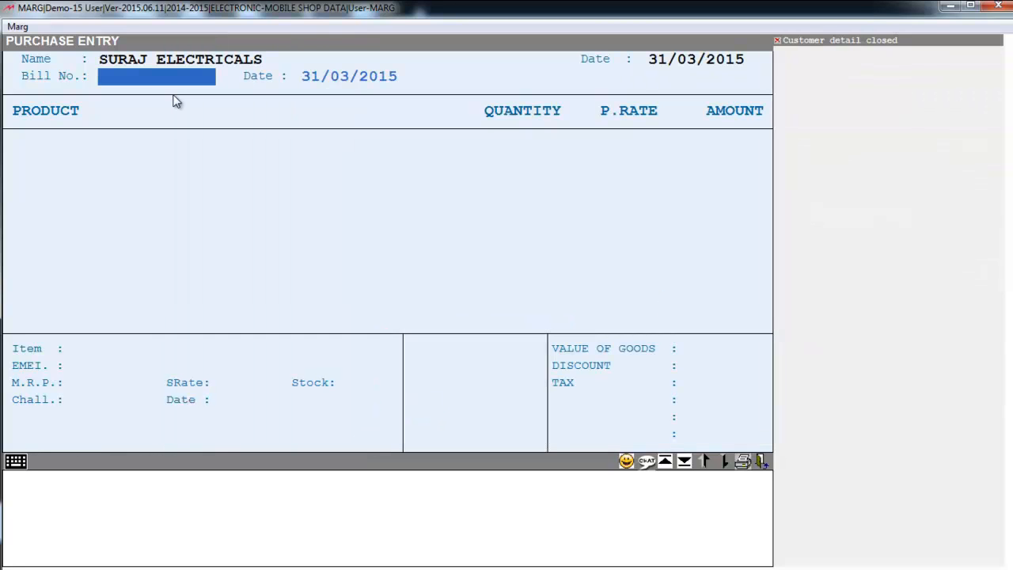
Enter bill number 122 and accept 31/03/2015 as the supplier's bill date
{"action": "type", "text": "122"}
{"action": "key", "text": "Return"}
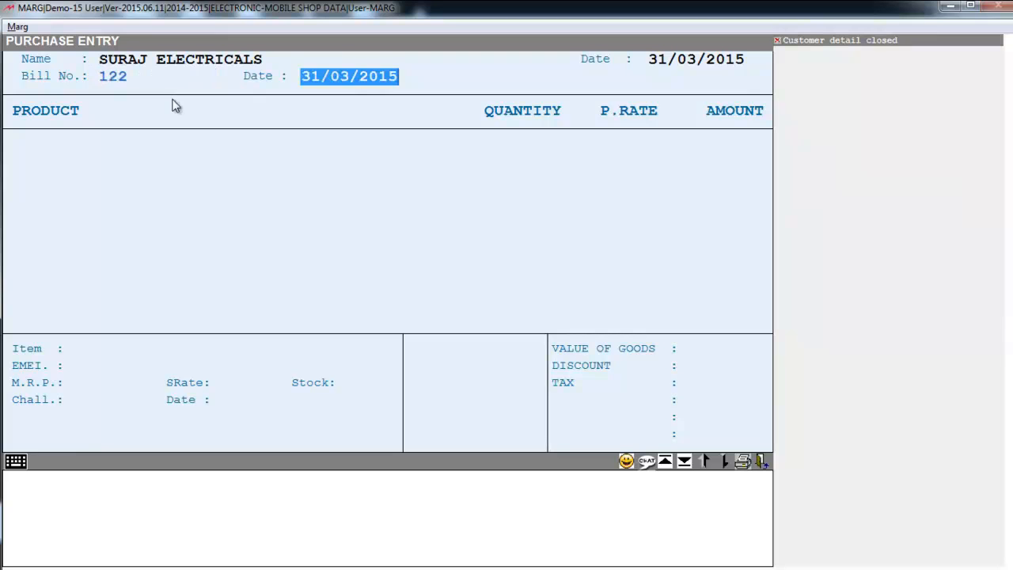
{"action": "key", "text": "Return"}
{"action": "key", "text": "Return"}
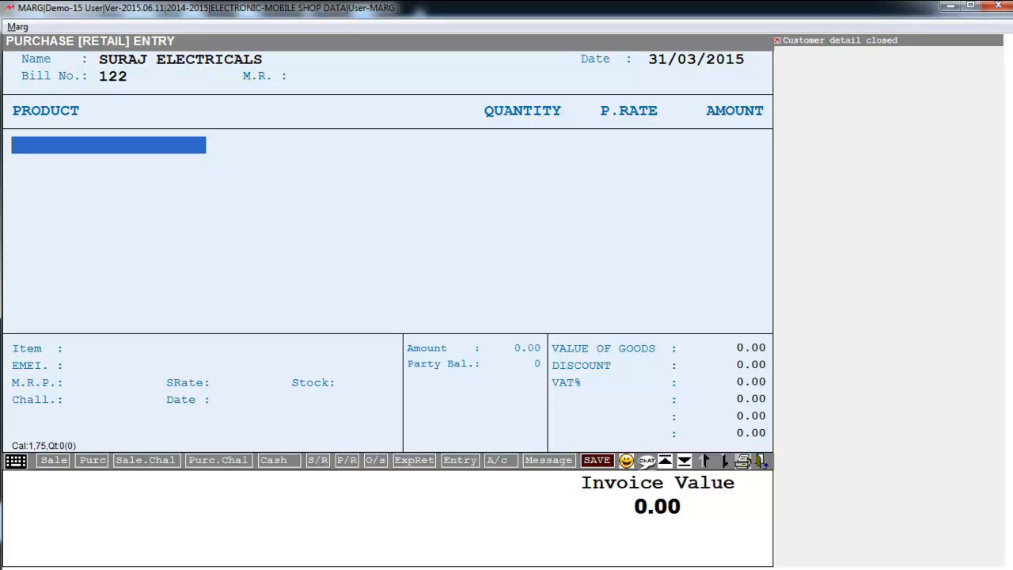
Add the HTC 820 item to the first product line of the purchase bill
{"action": "key", "text": "Return"}
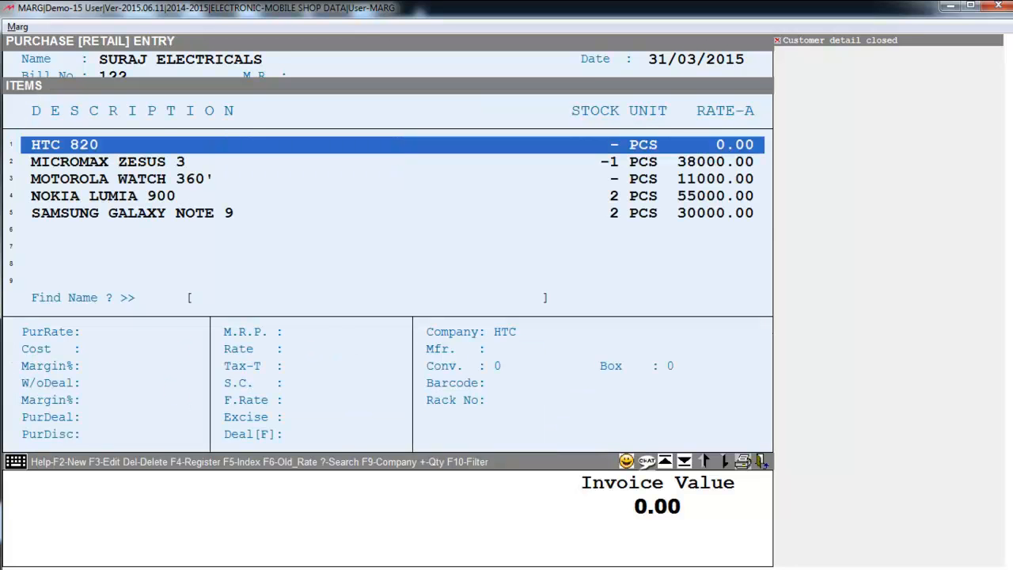
{"action": "key", "text": "Down"}
{"action": "key", "text": "Down"}
{"action": "key", "text": "Down"}
{"action": "key", "text": "Up"}
{"action": "key", "text": "Up"}
{"action": "key", "text": "Up"}
{"action": "key", "text": "Return"}
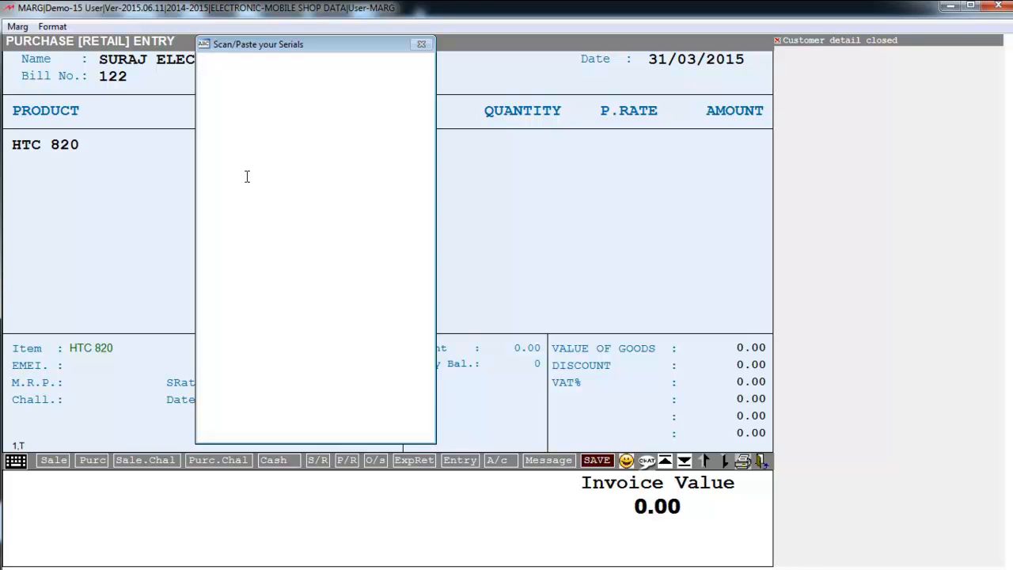
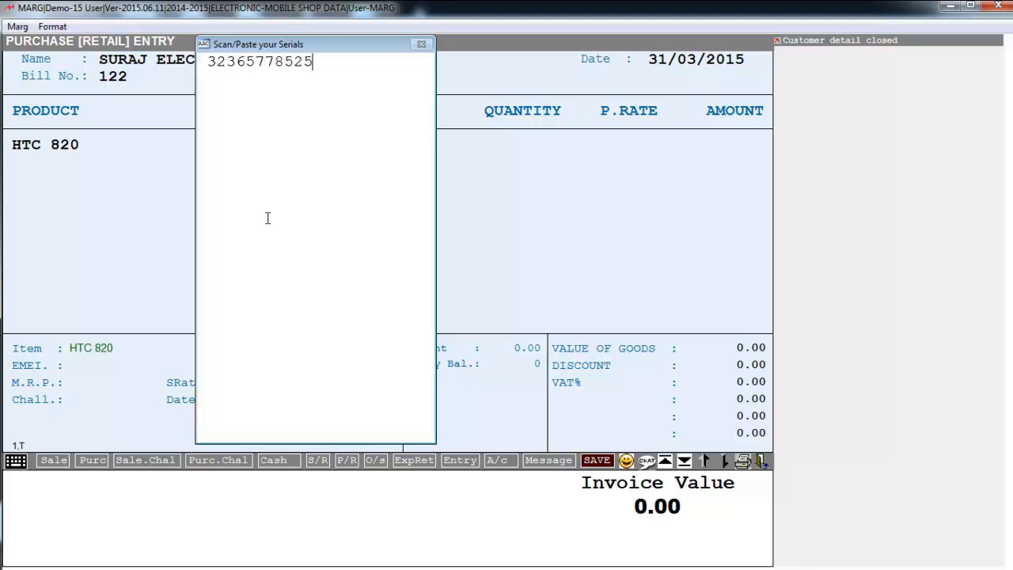
{"action": "key", "text": "Return"}
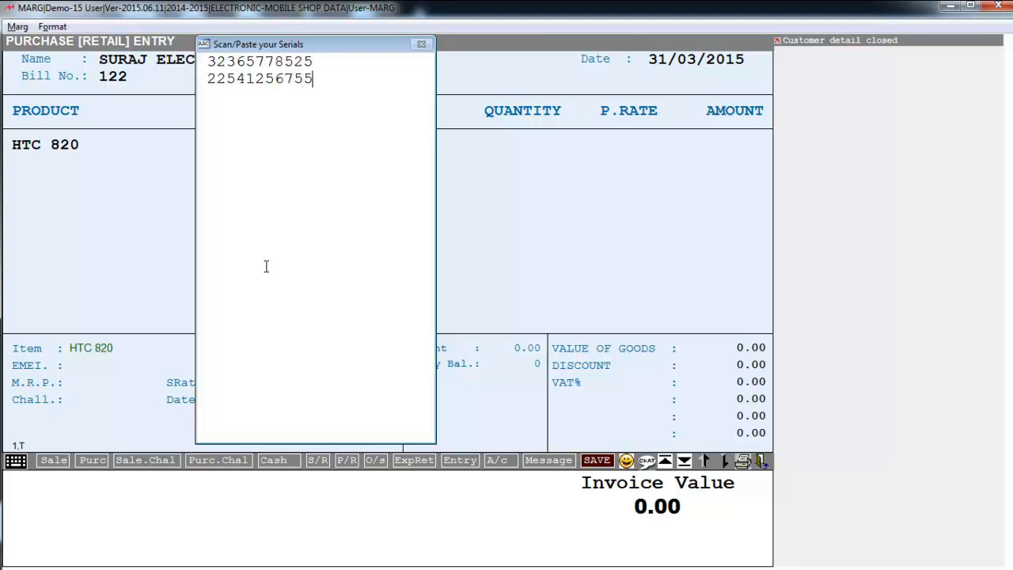
{"action": "key", "text": "Return"}
{"action": "key", "text": "Return"}
{"action": "key", "text": "Return"}
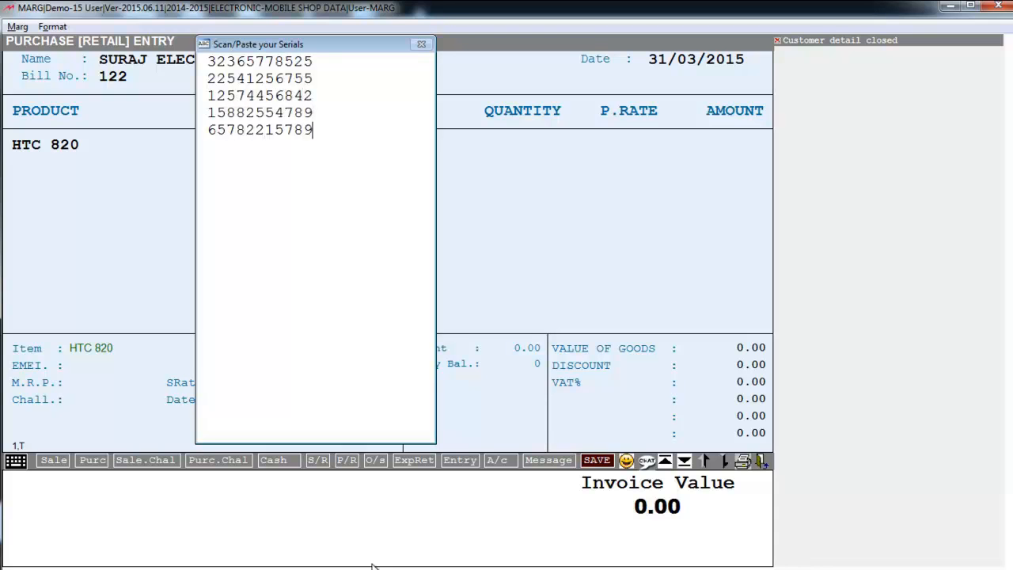
{"action": "key", "text": "Return"}
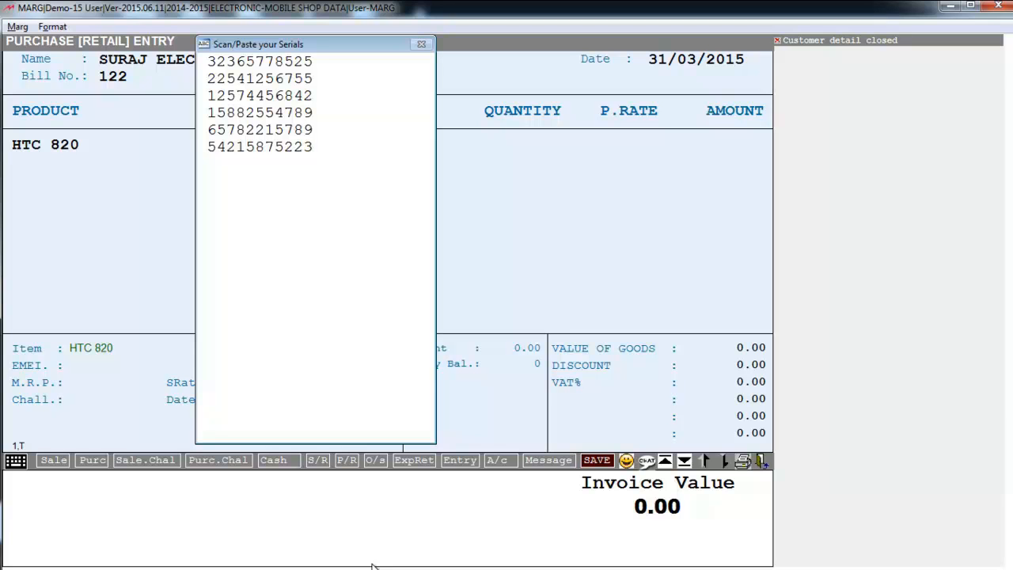
{"action": "key", "text": "ctrl+w"}
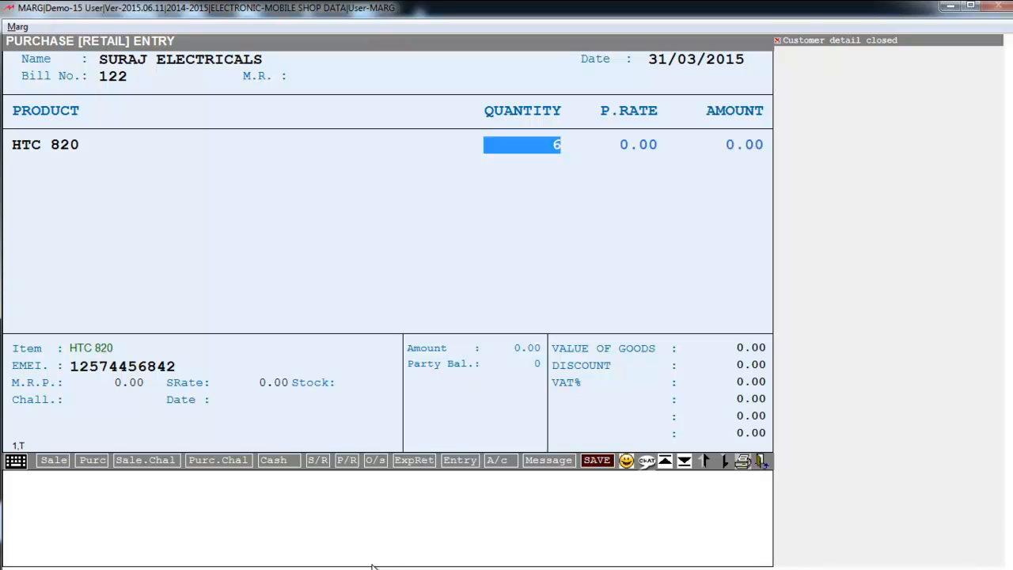
Accept a quantity of 6 with a purchase rate of 6000 for the HTC 820, and finish the purchase bill
{"action": "key", "text": "Return"}
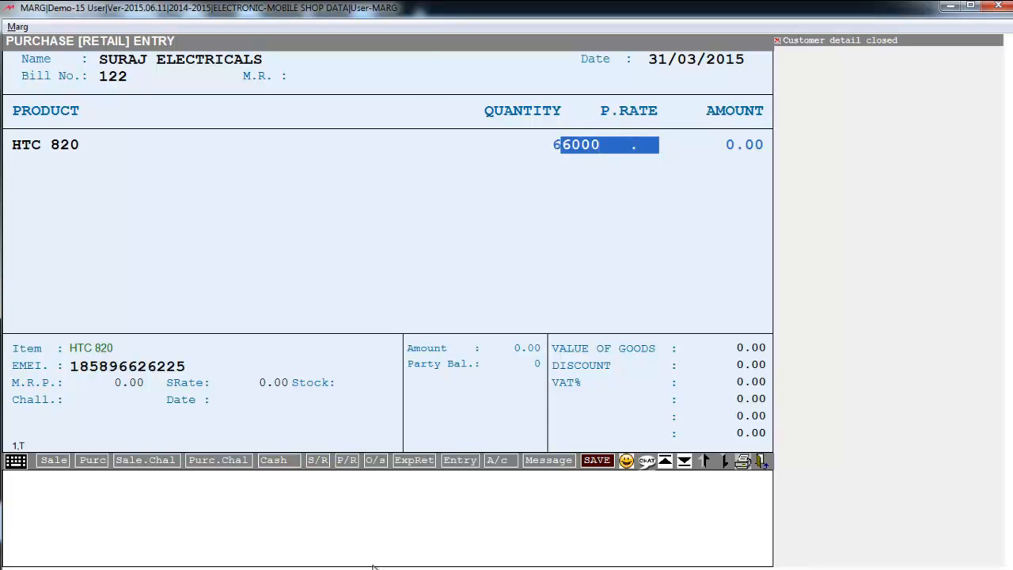
{"action": "key", "text": "Return"}
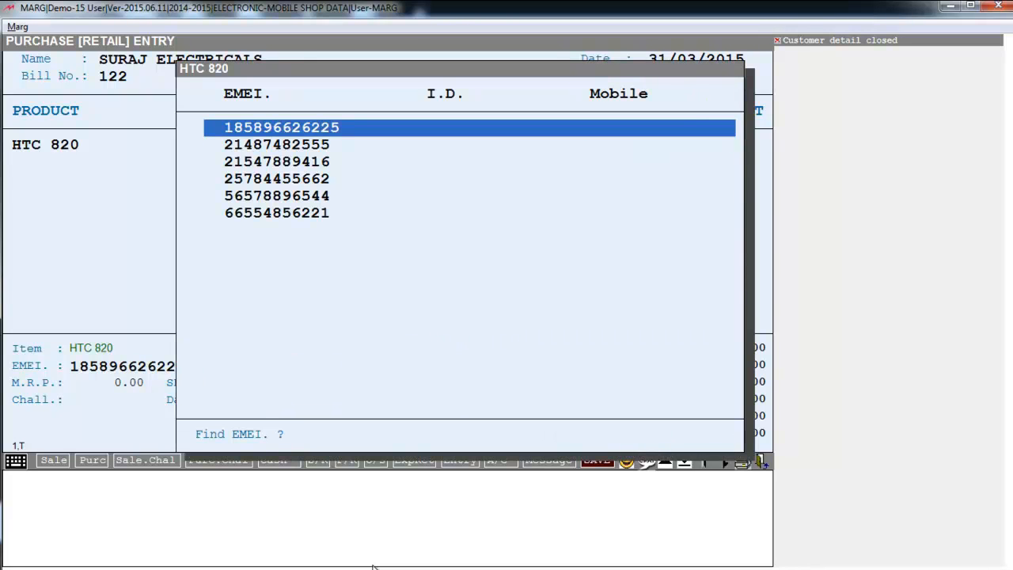
{"action": "key", "text": "Down"}
{"action": "key", "text": "Down"}
{"action": "key", "text": "Down"}
{"action": "key", "text": "Down"}
{"action": "key", "text": "Down"}
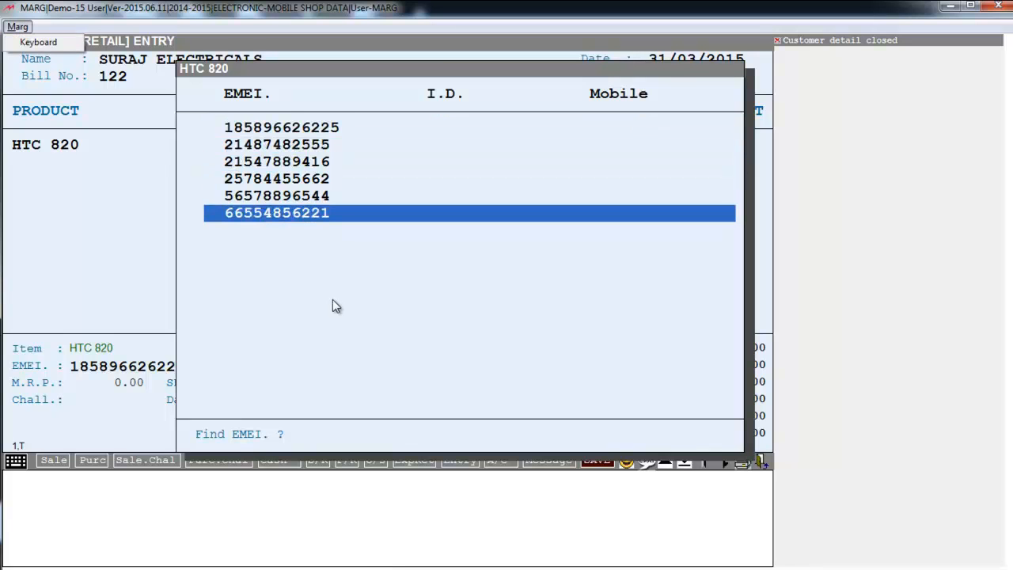
{"action": "left_click", "coordinate": [412, 154]}
{"action": "key", "text": "Escape"}
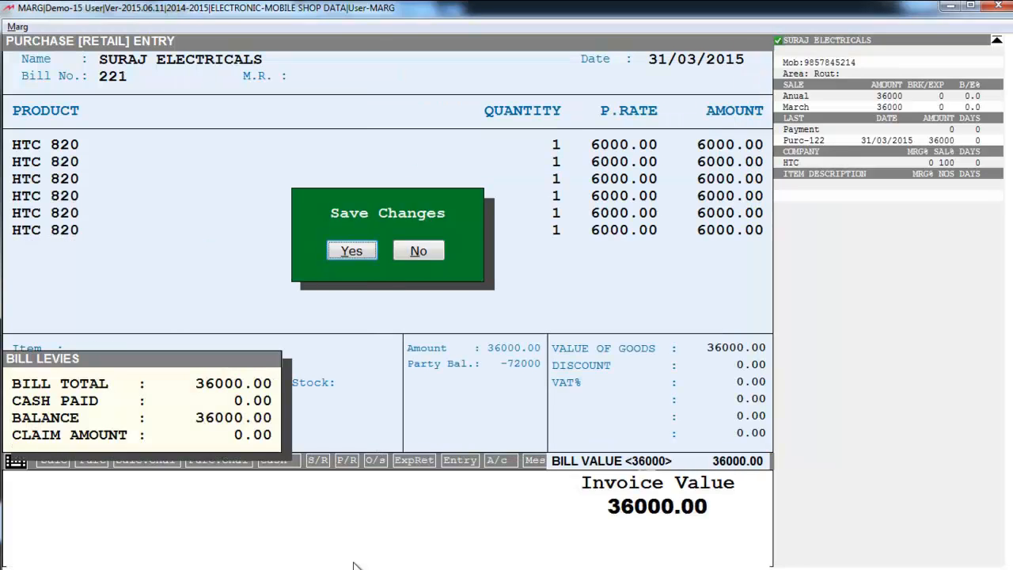
{"action": "key", "text": "Return"}
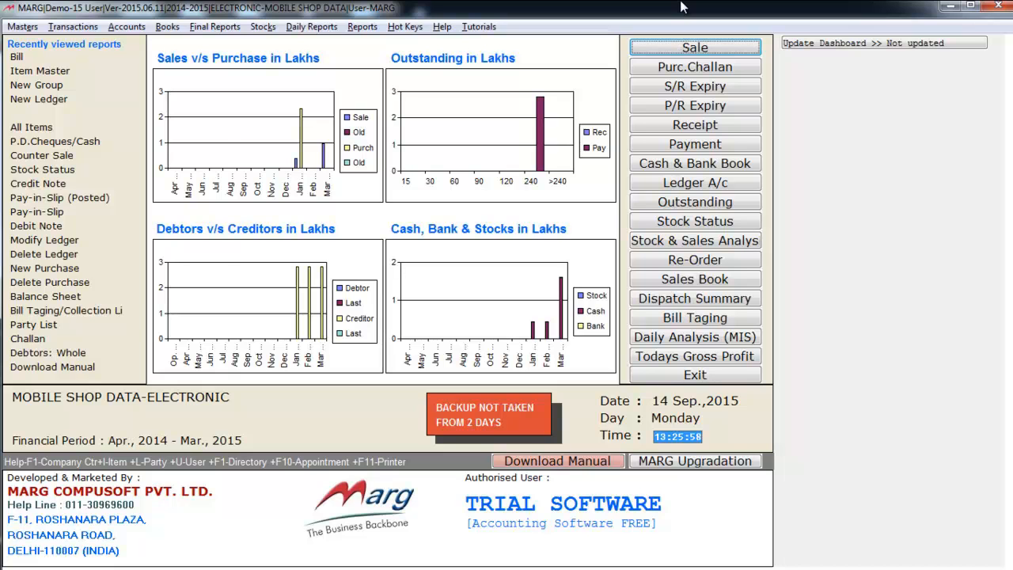
Start a new sale bill dated 31/03/2015 and choose the CASH ledger as its party
{"action": "key", "text": "alt+t"}
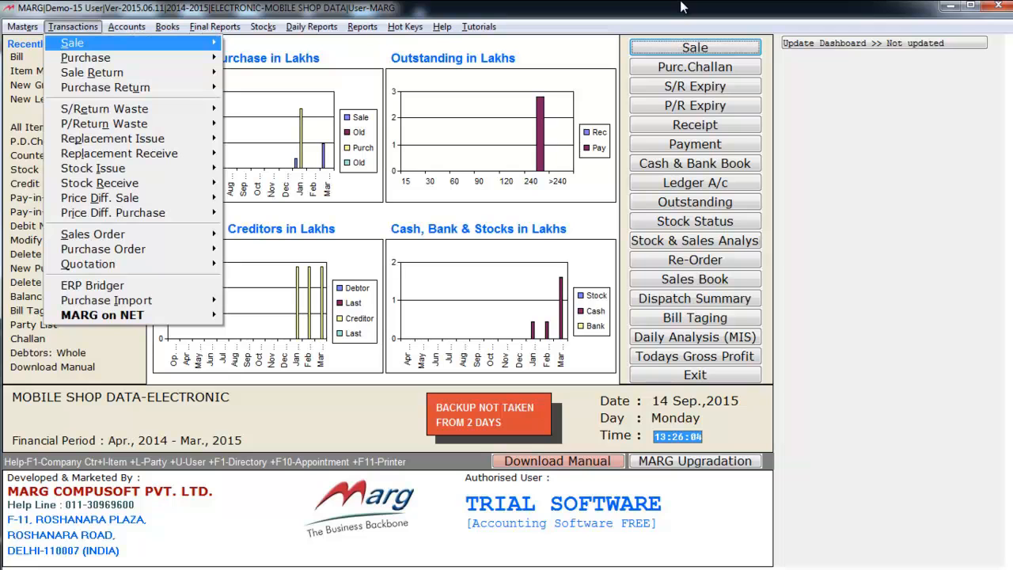
{"action": "key", "text": "Right"}
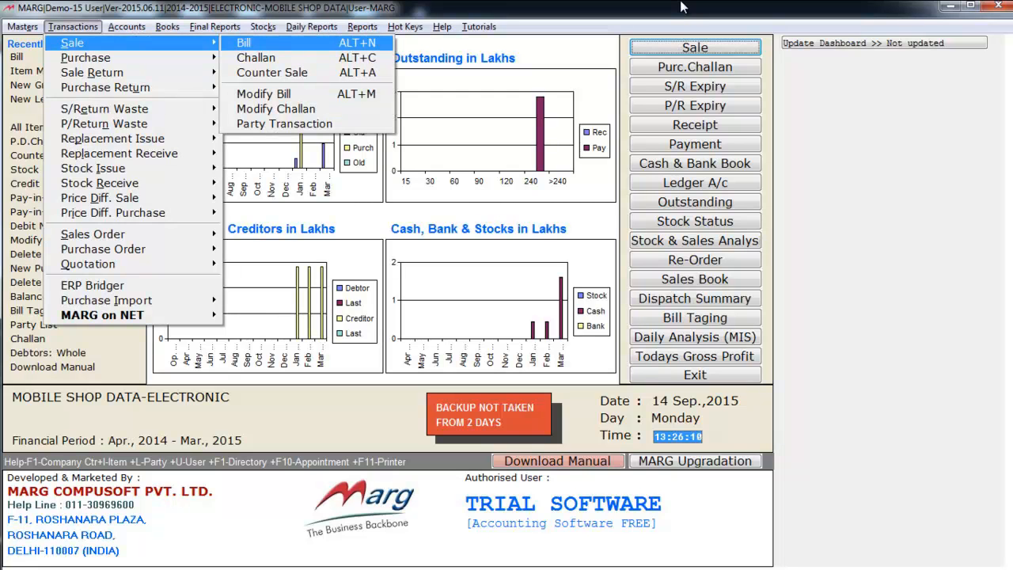
{"action": "key", "text": "Return"}
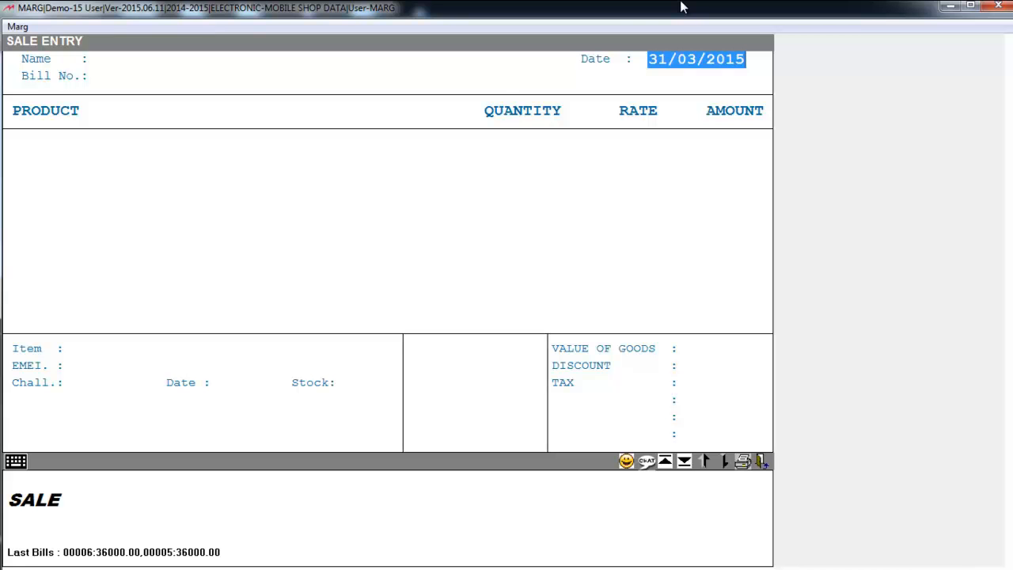
{"action": "key", "text": "Return"}
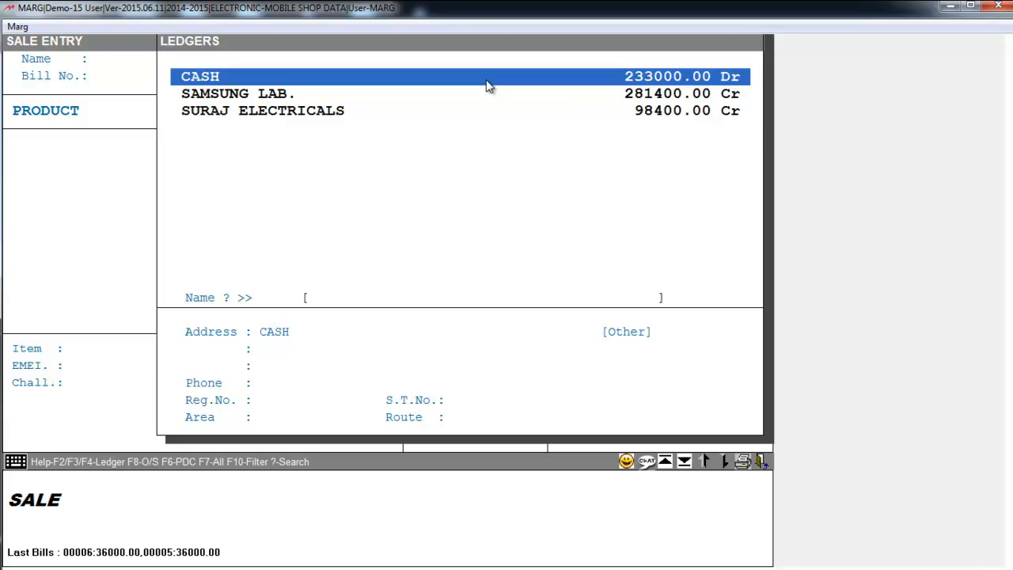
{"action": "key", "text": "F2"}
{"action": "key", "text": "Escape"}
{"action": "key", "text": "Return"}
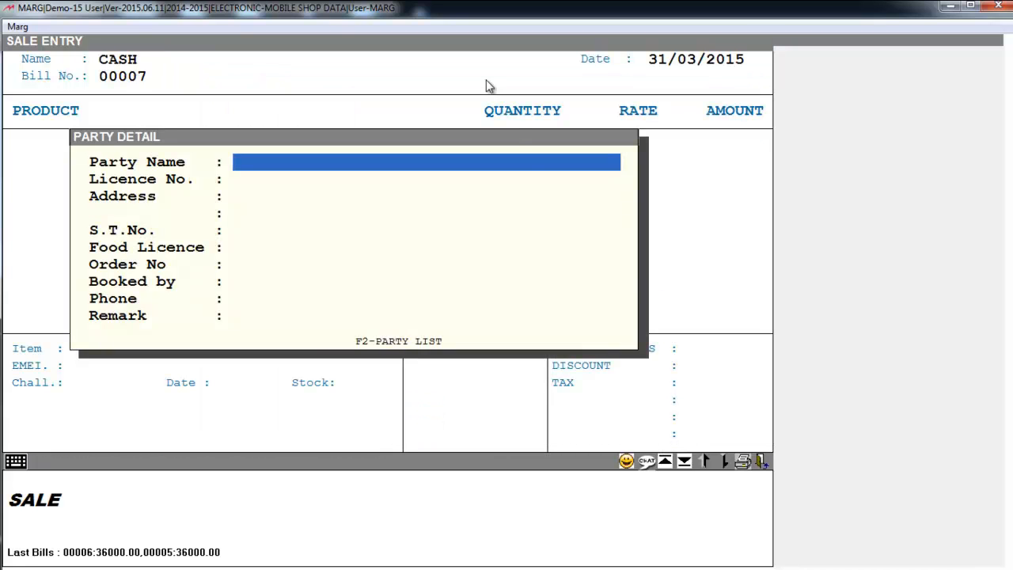
Leave all party details of the cash sale blank and accept the proposed bill number
{"action": "key", "text": "Return"}
{"action": "key", "text": "Return"}
{"action": "key", "text": "Return"}
{"action": "key", "text": "Return"}
{"action": "key", "text": "Return"}
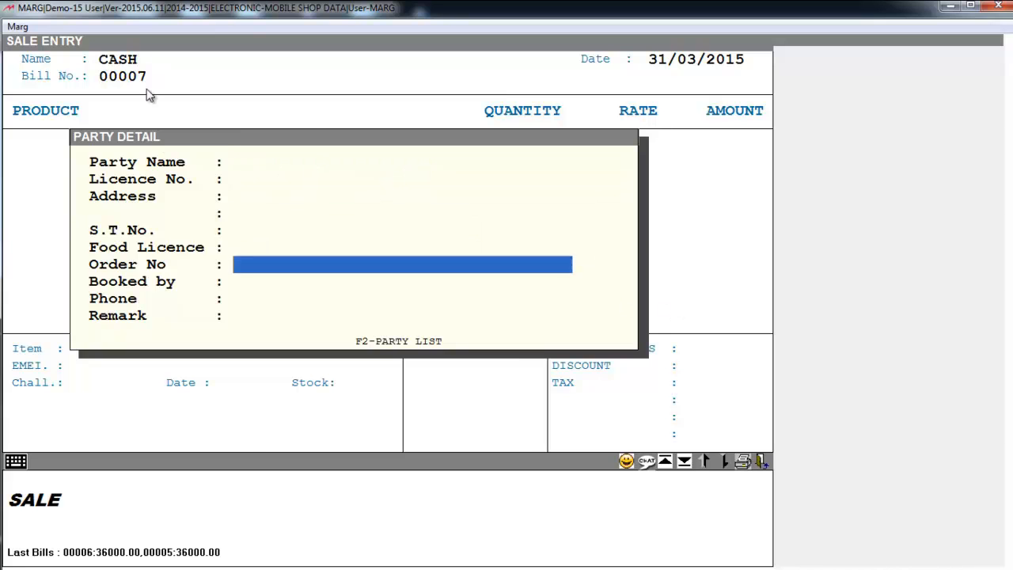
{"action": "key", "text": "Return"}
{"action": "key", "text": "Return"}
{"action": "key", "text": "Return"}
{"action": "key", "text": "Return"}
{"action": "key", "text": "Return"}
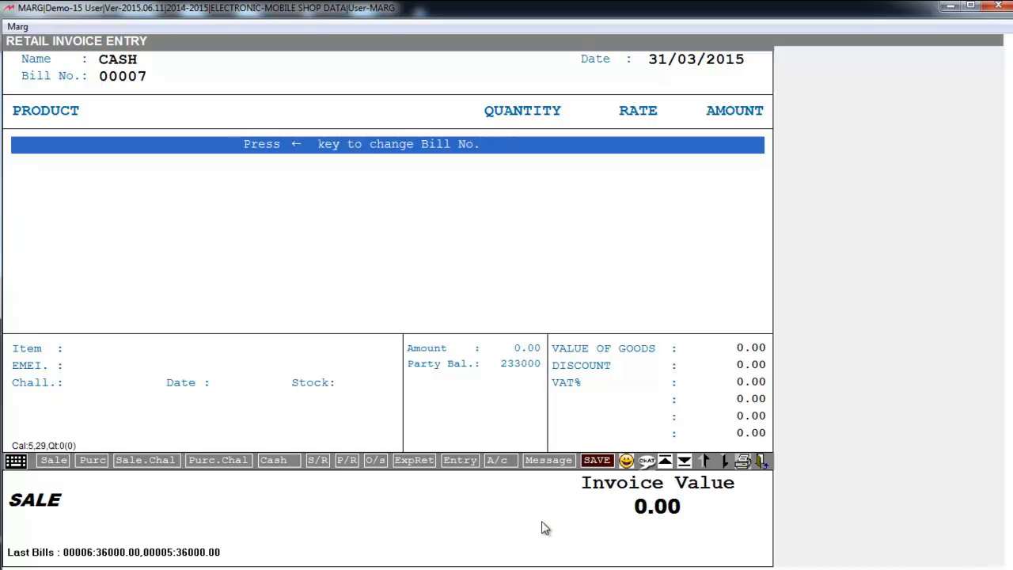
{"action": "key", "text": "Return"}
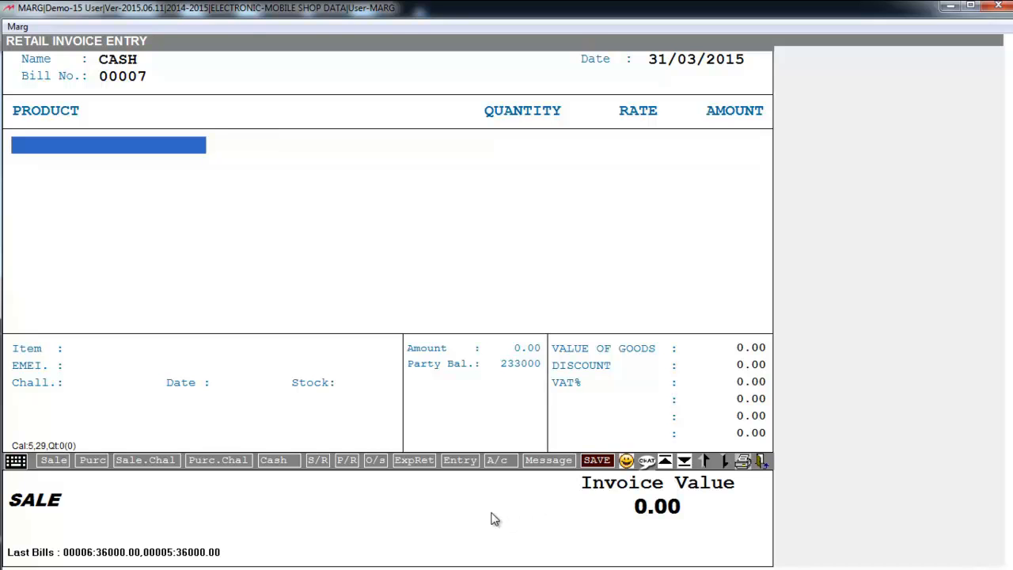
Look up EMEI 65799446 and add one SAMSUNG GALAXY NOTE 9 with the third listed EMEI to the sale bill
{"action": "type", "text": "65799446"}
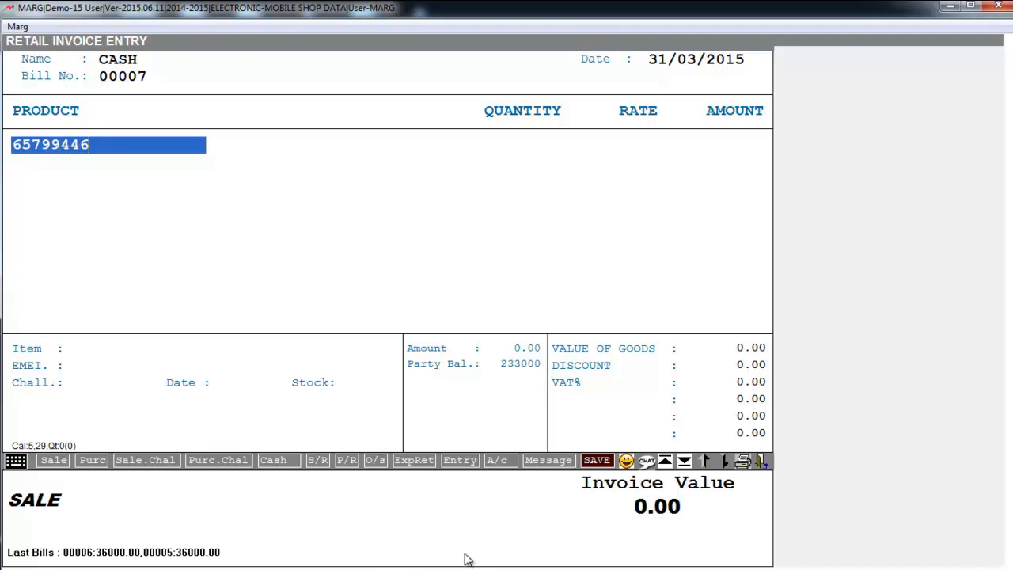
{"action": "key", "text": "Return"}
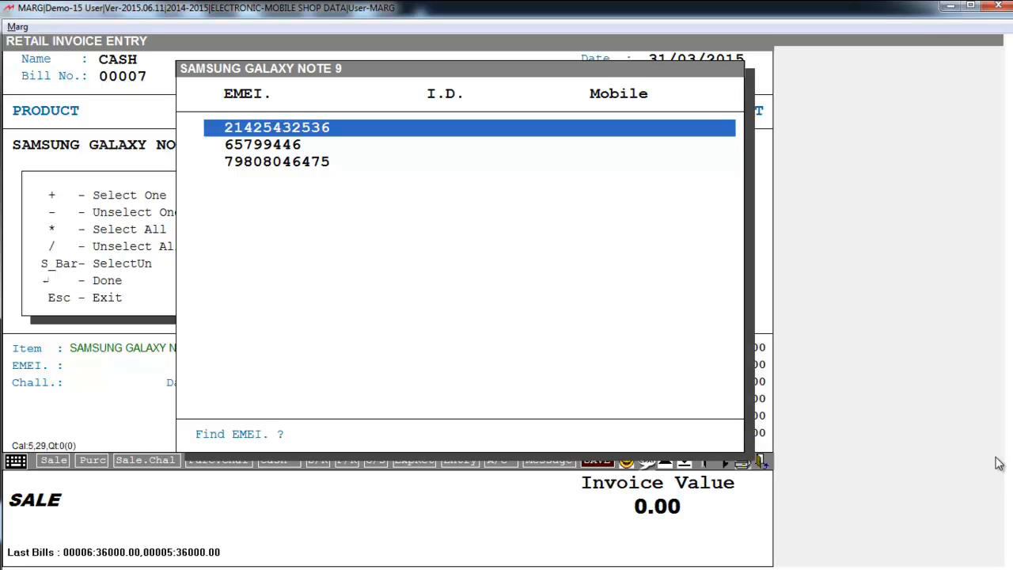
{"action": "key", "text": "Down"}
{"action": "key", "text": "Down"}
{"action": "key", "text": "space"}
{"action": "key", "text": "Return"}
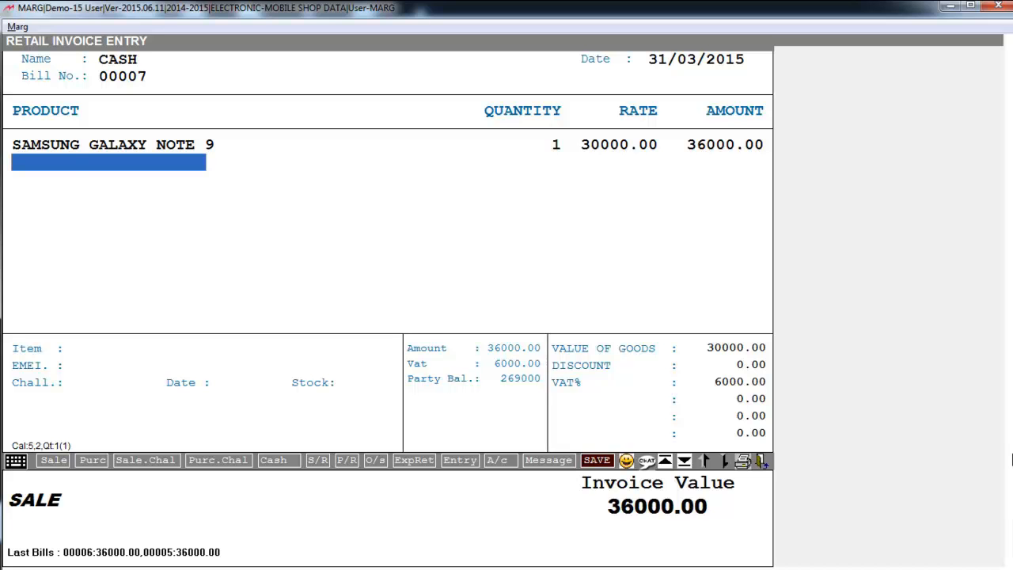
Reconfirm the SAMSUNG GALAXY NOTE 9 line at a rate of 30000 and save the sale bill without printing
{"action": "key", "text": "Up"}
{"action": "key", "text": "Return"}
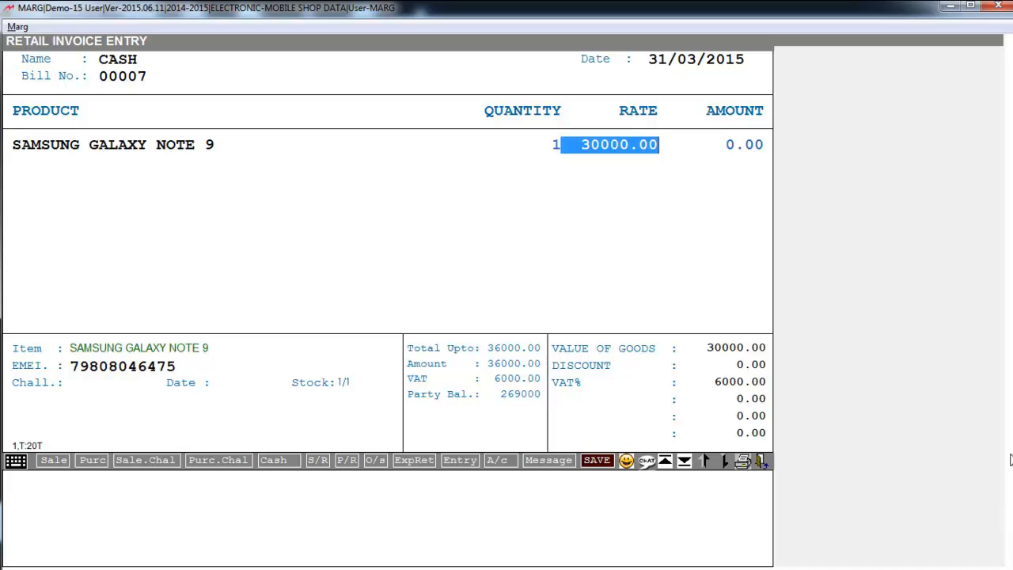
{"action": "key", "text": "Return"}
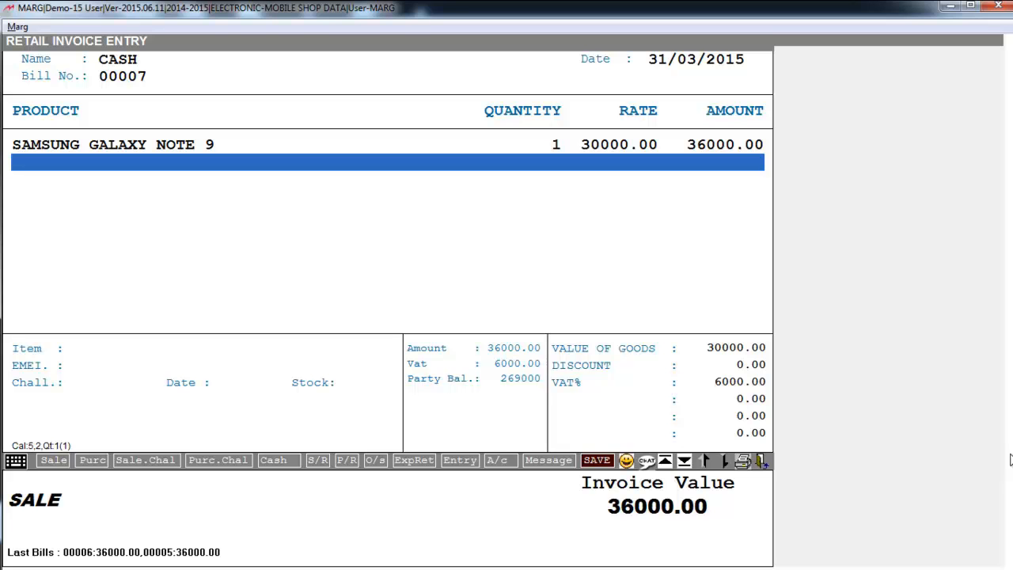
{"action": "key", "text": "ctrl+w"}
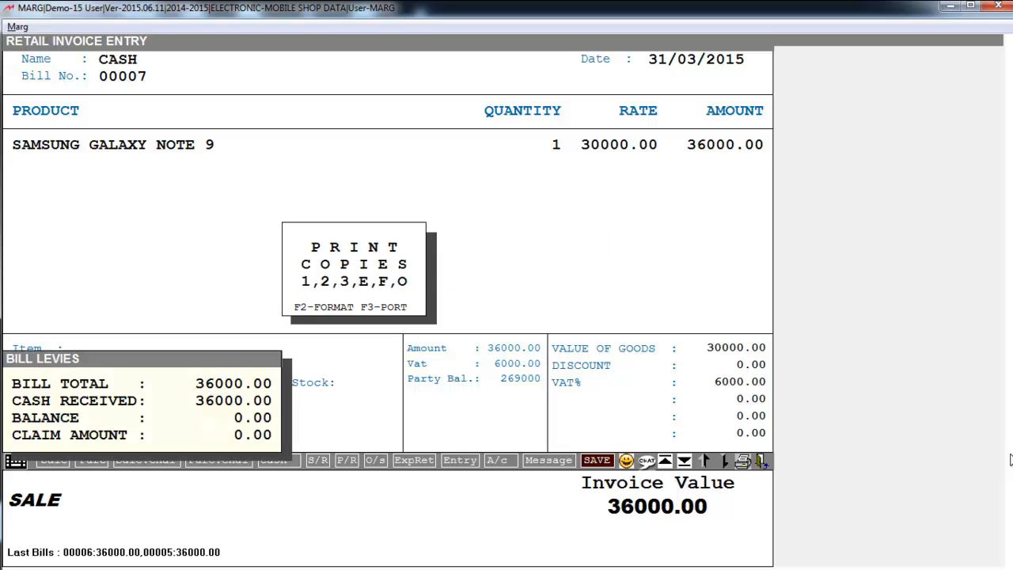
{"action": "key", "text": "Escape"}
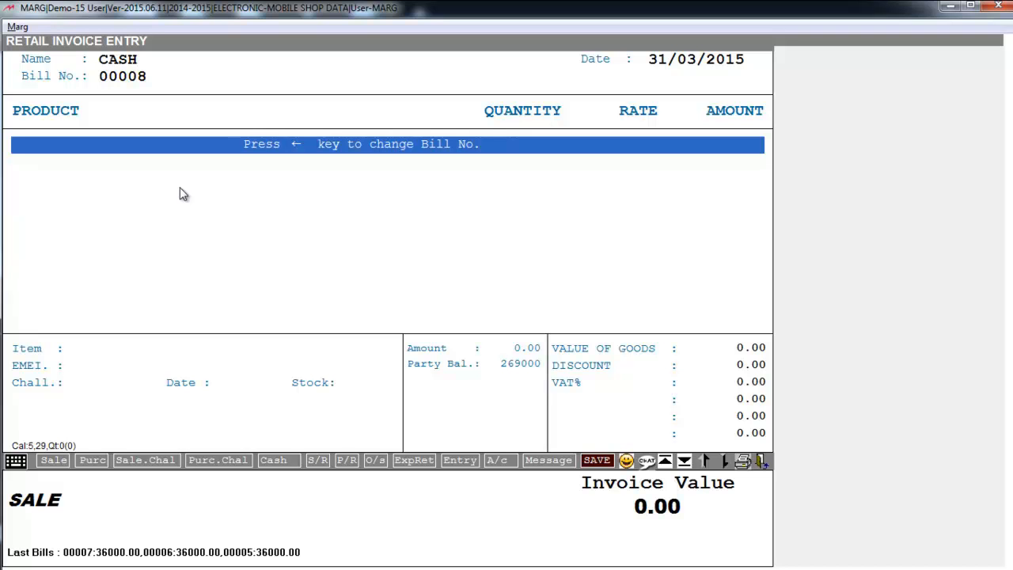
Bring up the item list for the next sale bill and examine the rate details of MOTOROLA WATCH 360'
{"action": "key", "text": "Return"}
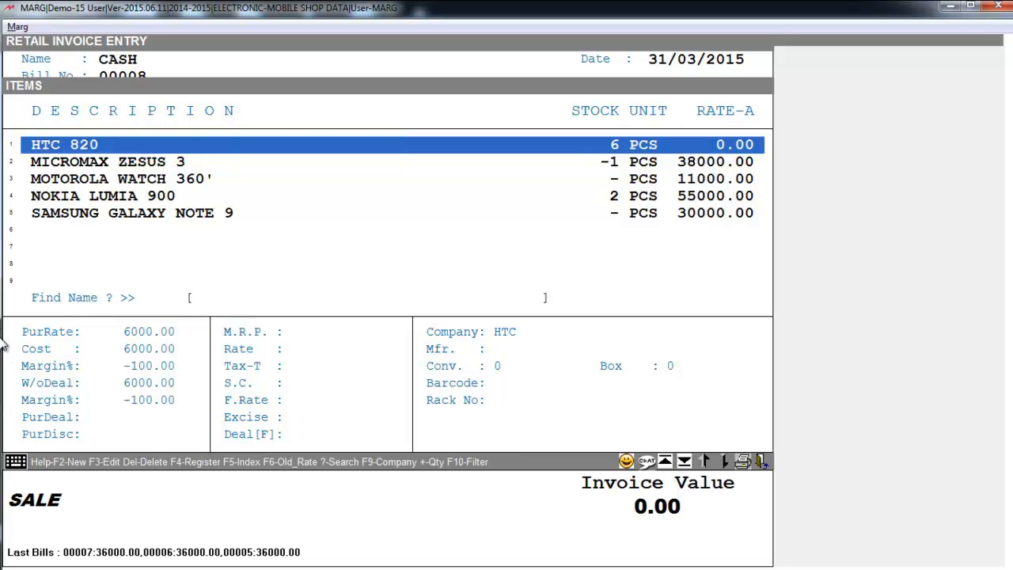
{"action": "scroll", "coordinate": [359, 163], "scroll_direction": "down", "scroll_amount": 2}
{"action": "scroll", "coordinate": [359, 163], "scroll_direction": "up", "scroll_amount": 2}
{"action": "left_click", "coordinate": [351, 177]}
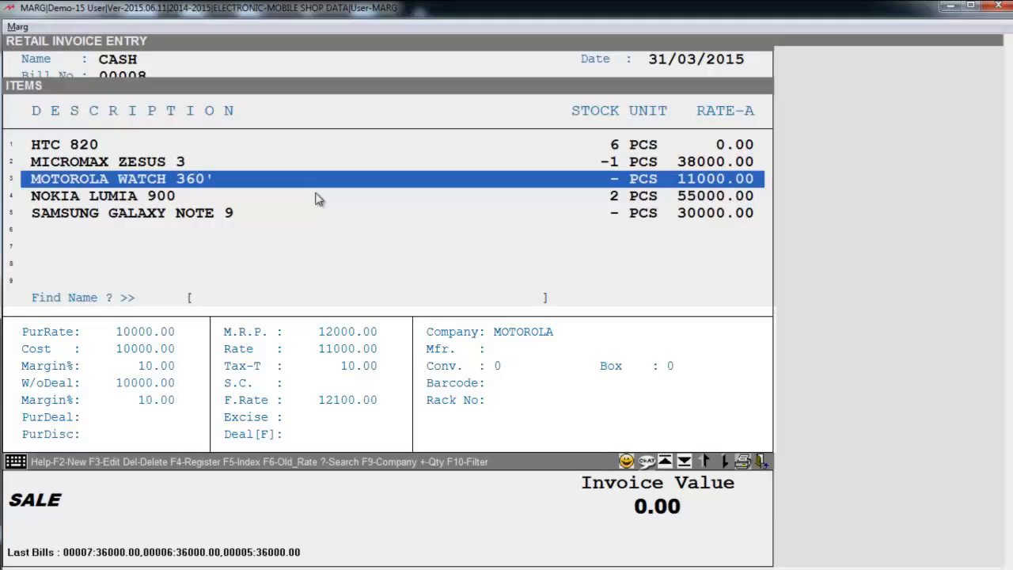
Examine the rate details of NOKIA LUMIA 900 in the item list
{"action": "left_click", "coordinate": [315, 198]}
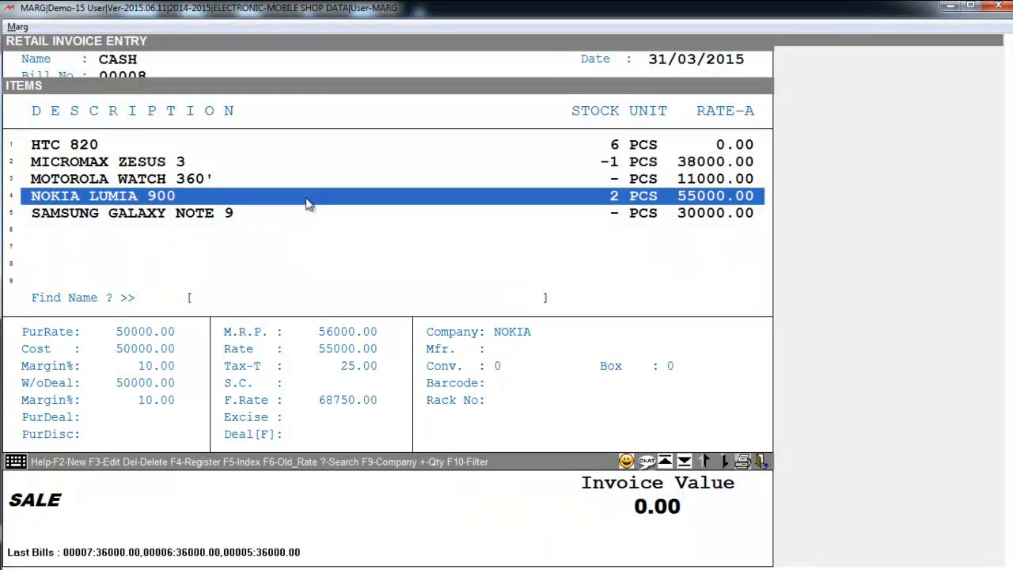
{"action": "key", "text": "F2"}
{"action": "key", "text": "Escape"}
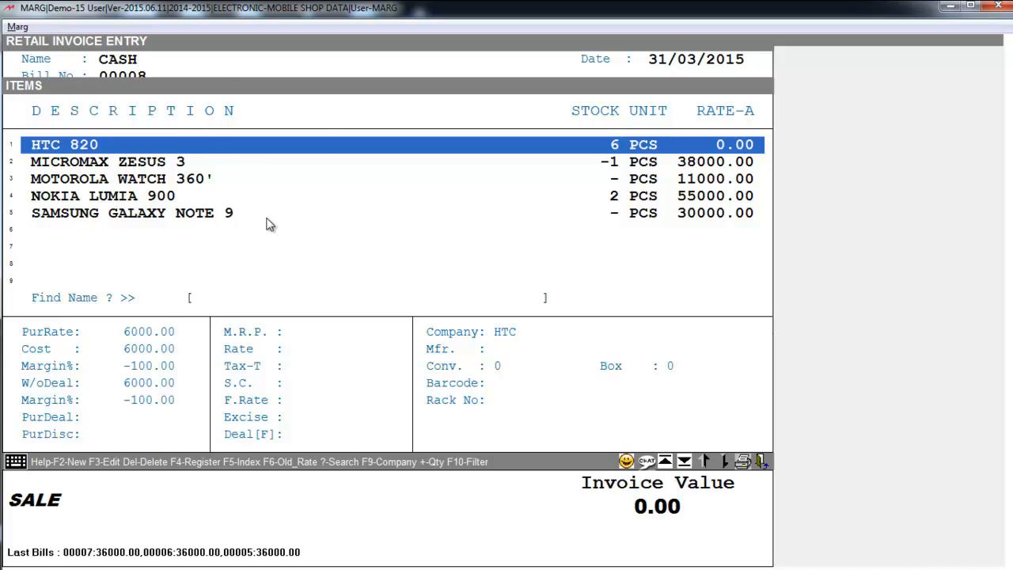
{"action": "key", "text": "Return"}
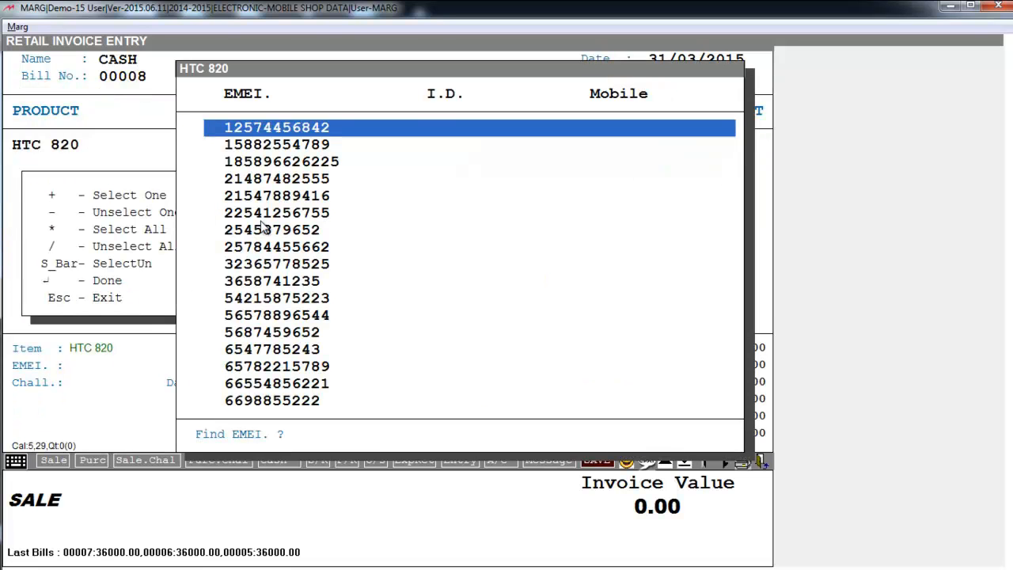
{"action": "left_click", "coordinate": [263, 230]}
{"action": "key", "text": "Down"}
{"action": "key", "text": "Down"}
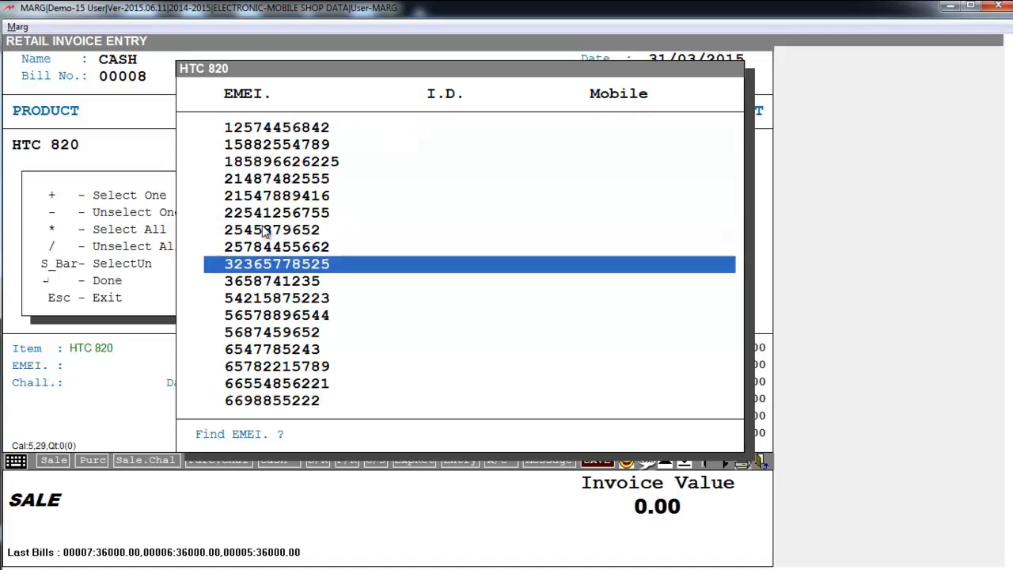
{"action": "key", "text": "Down"}
{"action": "key", "text": "Down"}
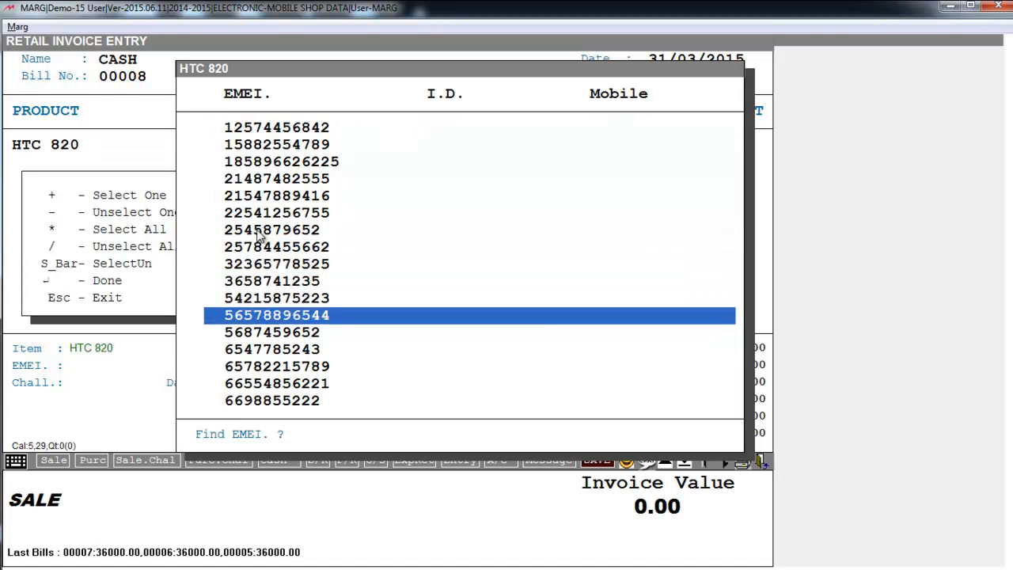
{"action": "key", "text": "space"}
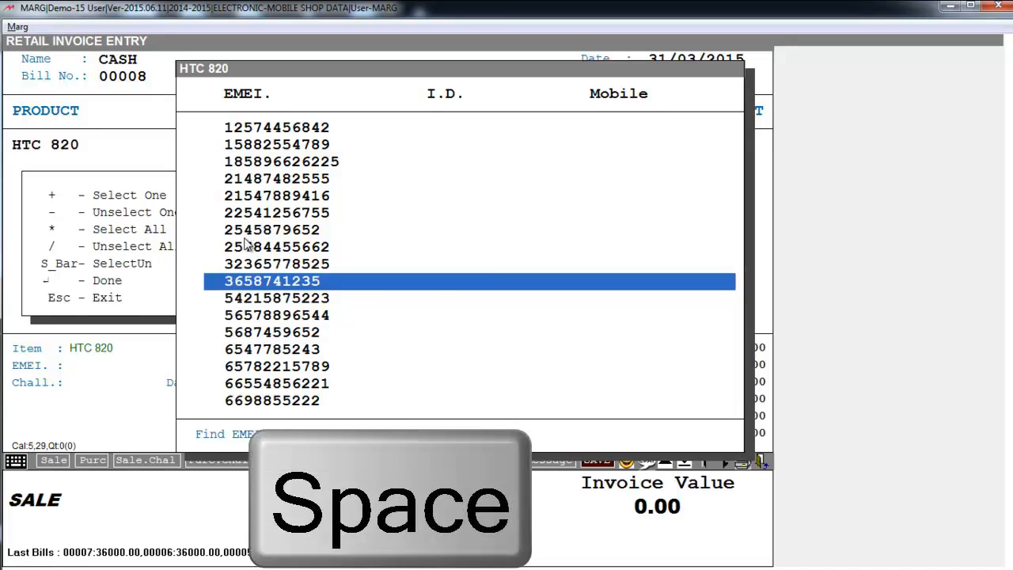
{"action": "left_click", "coordinate": [247, 233]}
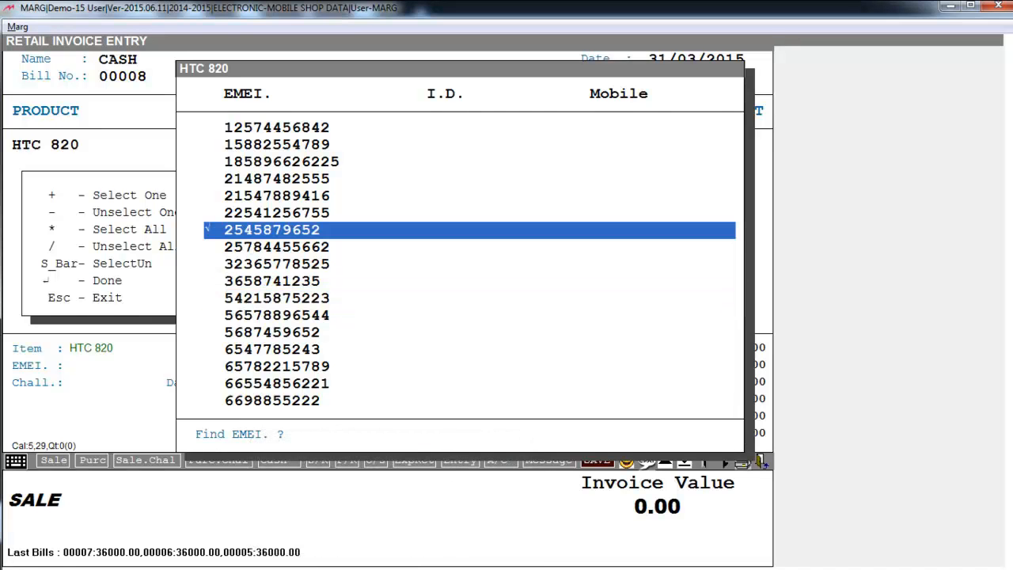
{"action": "key", "text": "Return"}
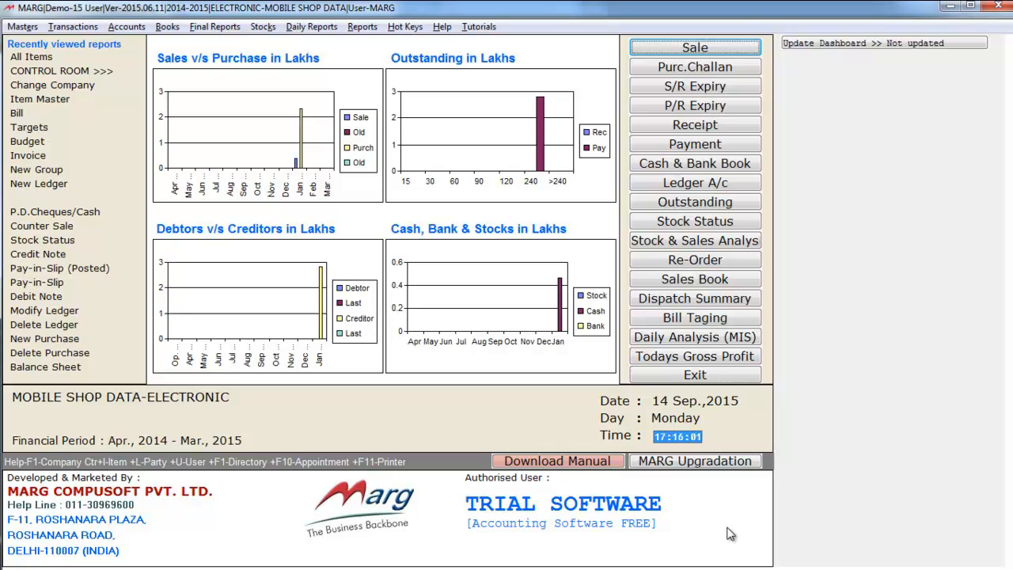
Bring up the general price list for all items from the rate master
{"action": "key", "text": "alt"}
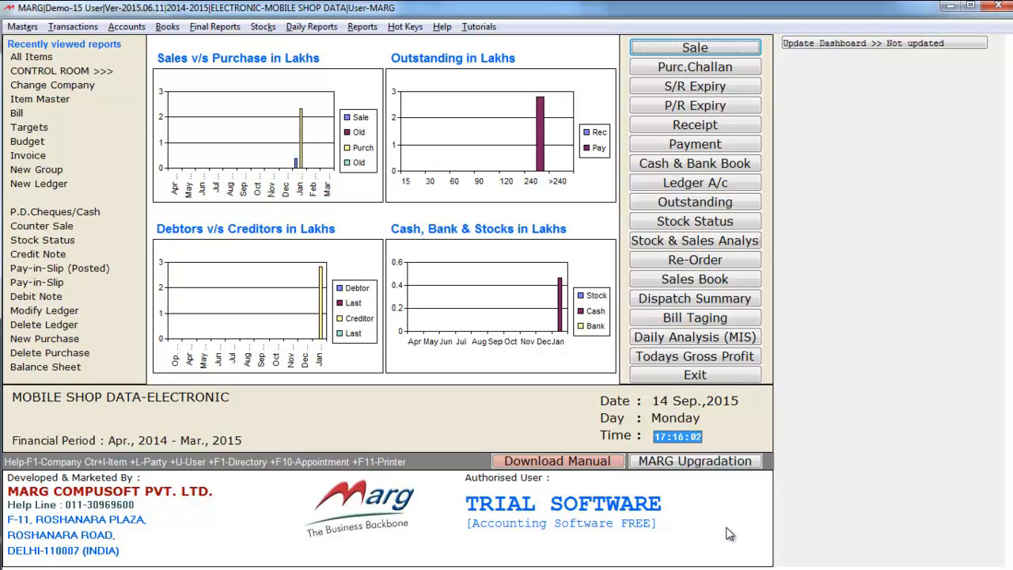
{"action": "key", "text": "Down"}
{"action": "key", "text": "Down"}
{"action": "key", "text": "Down"}
{"action": "key", "text": "Down"}
{"action": "key", "text": "Right"}
{"action": "key", "text": "Right"}
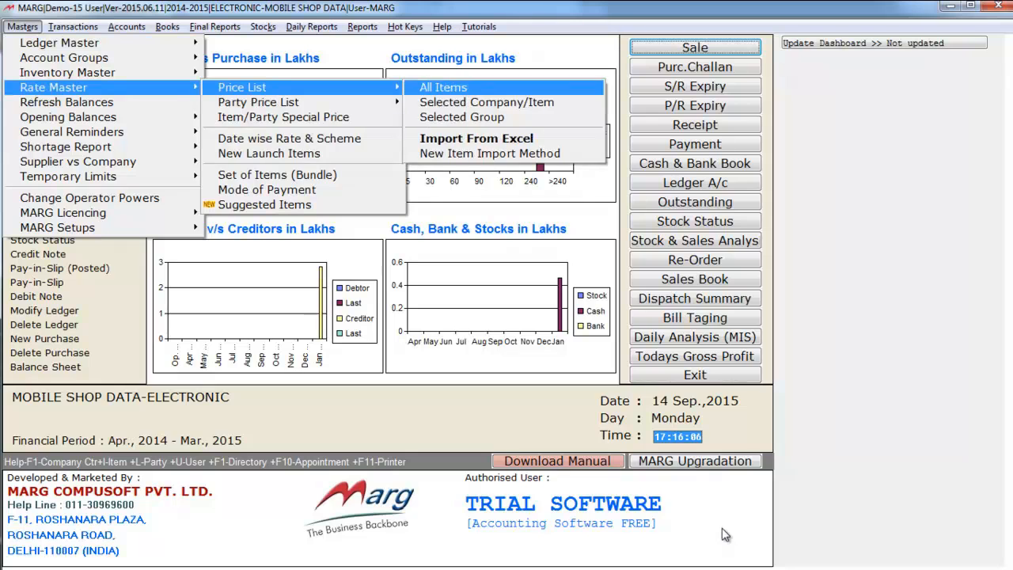
{"action": "key", "text": "Return"}
Examine the other-scheme details of the items in the general price list, including SAMSUNG GALAXY NOTE 9
{"action": "key", "text": "Up"}
{"action": "key", "text": "Down"}
{"action": "key", "text": "Down"}
{"action": "key", "text": "Down"}
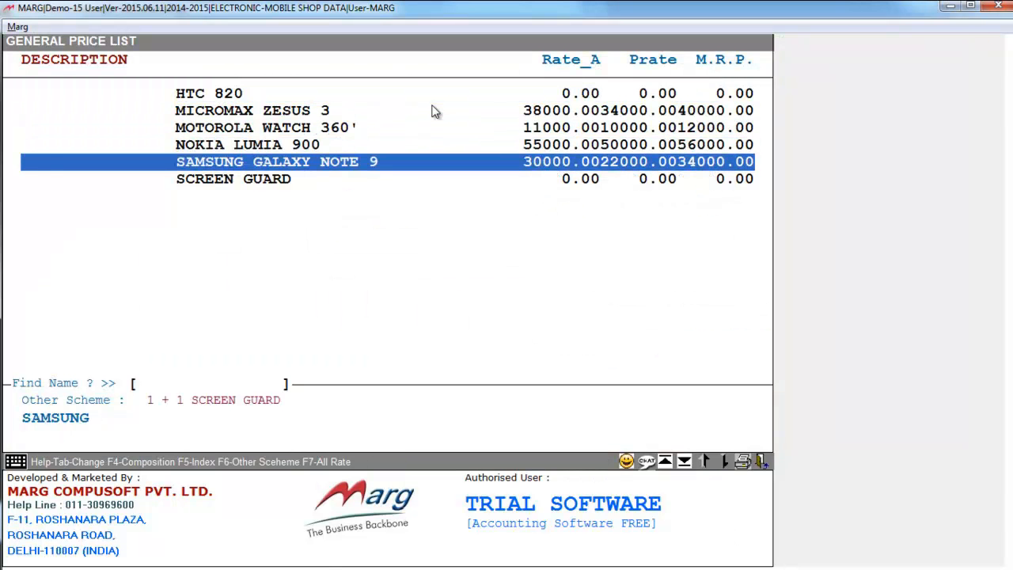
{"action": "key", "text": "Up"}
{"action": "key", "text": "Up"}
{"action": "key", "text": "Down"}
{"action": "key", "text": "Down"}
{"action": "key", "text": "Down"}
{"action": "key", "text": "Down"}
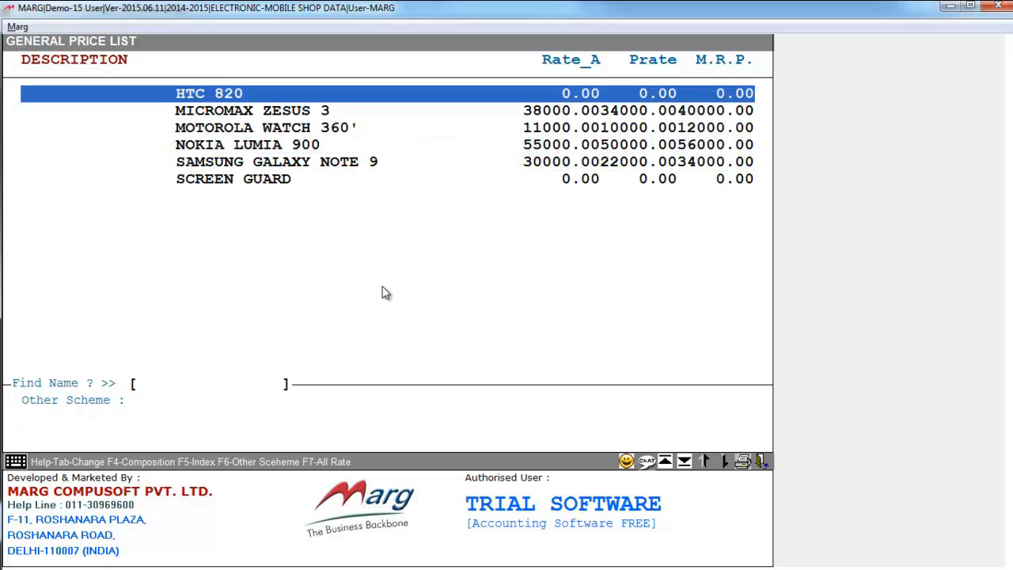
Give HTC 820 an other scheme of 1 + 1 with SCREEN GUARD as the scheme item and leave the price list
{"action": "key", "text": "Return"}
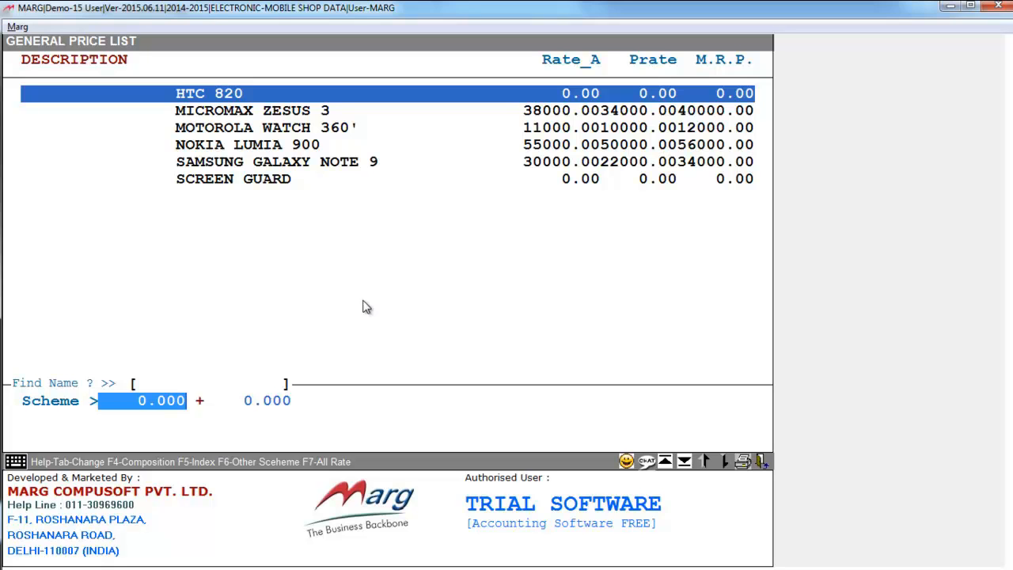
{"action": "type", "text": "1    ."}
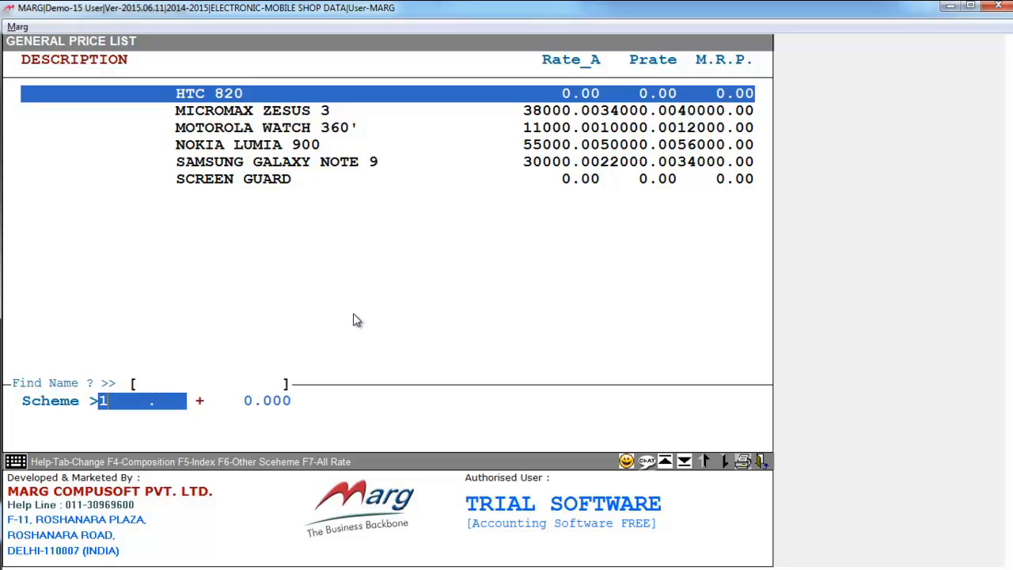
{"action": "key", "text": "Return"}
{"action": "type", "text": "1"}
{"action": "key", "text": "Return"}
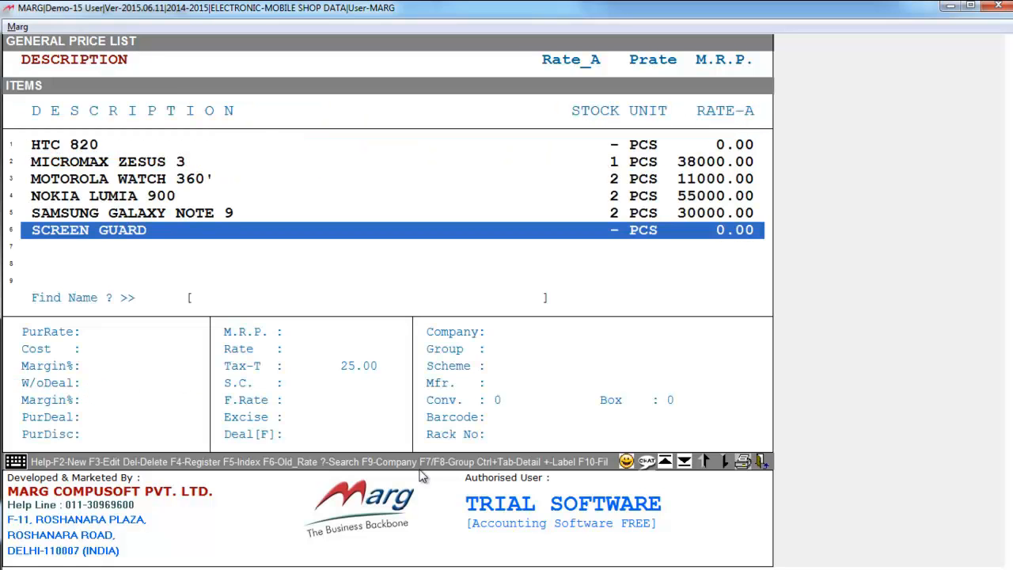
{"action": "key", "text": "Up"}
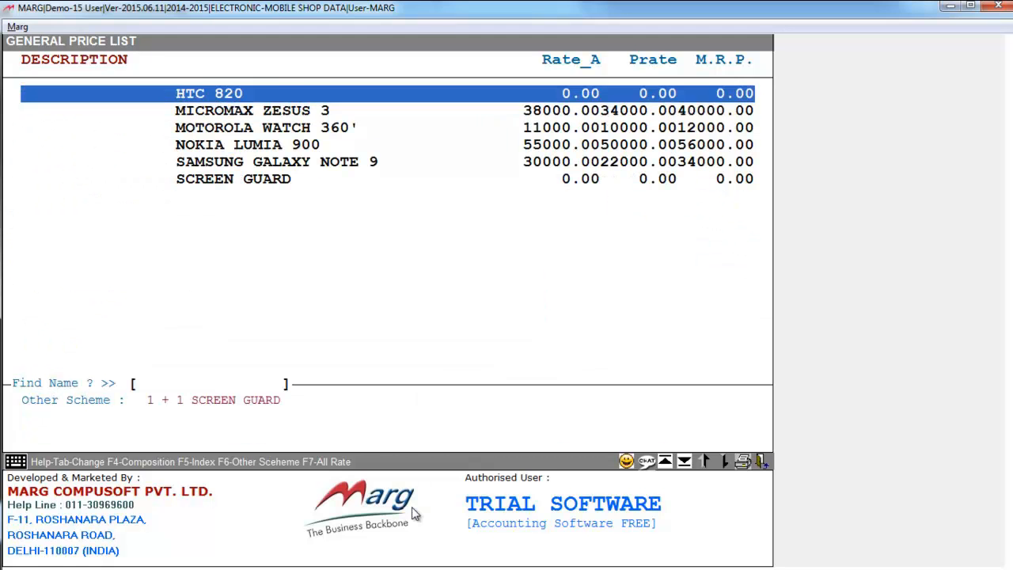
{"action": "key", "text": "Down"}
{"action": "key", "text": "Down"}
{"action": "key", "text": "Up"}
{"action": "key", "text": "Up"}
{"action": "key", "text": "Escape"}
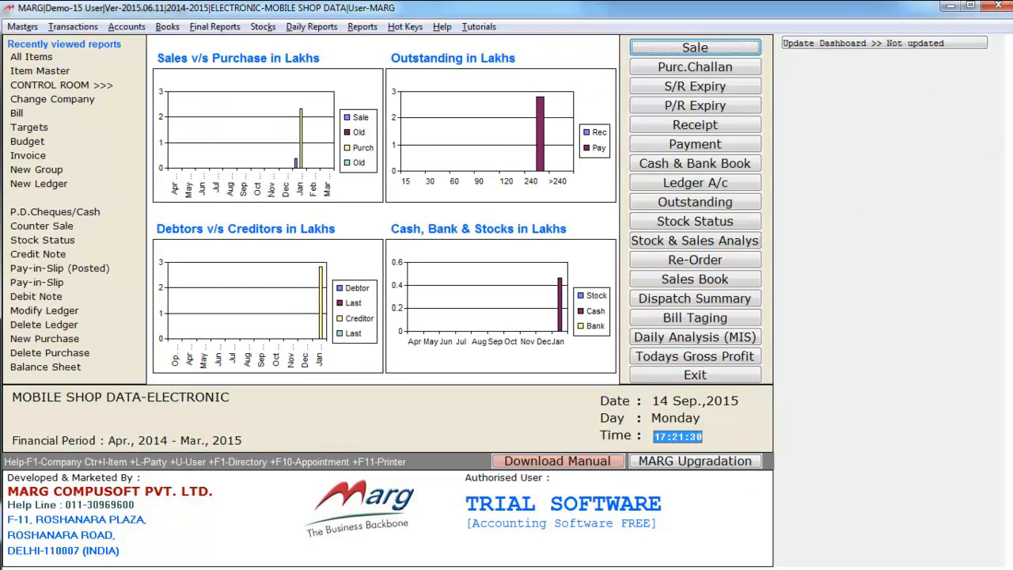
Start a new sale bill for CASH dated 31/03/2015, accepting the proposed details
{"action": "left_click", "coordinate": [679, 51]}
{"action": "key", "text": "Return"}
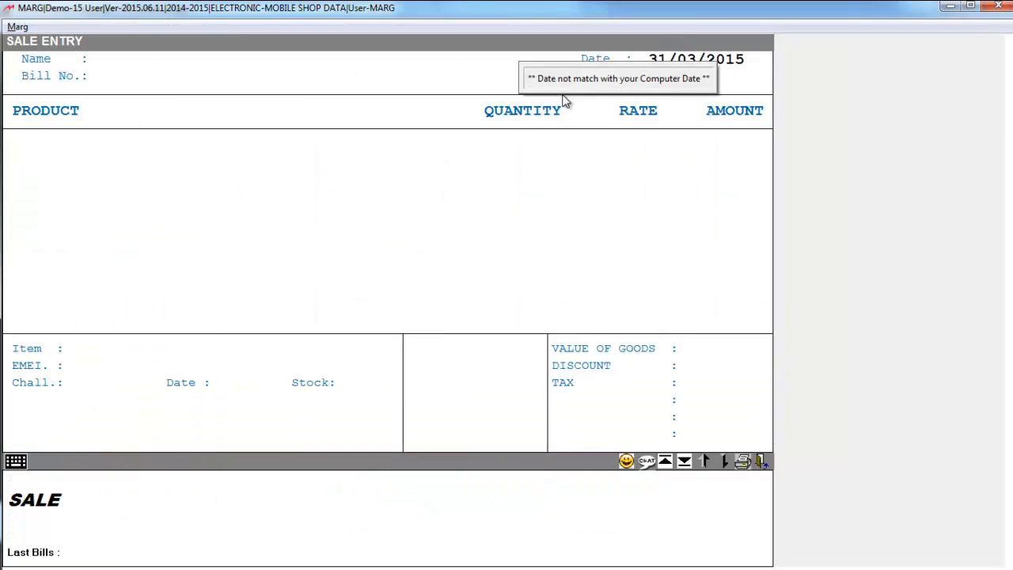
{"action": "key", "text": "Return"}
{"action": "key", "text": "Return"}
{"action": "key", "text": "Return"}
{"action": "key", "text": "Return"}
{"action": "key", "text": "Return"}
{"action": "key", "text": "Return"}
{"action": "key", "text": "Return"}
{"action": "key", "text": "Return"}
{"action": "key", "text": "Return"}
{"action": "key", "text": "Return"}
{"action": "key", "text": "Return"}
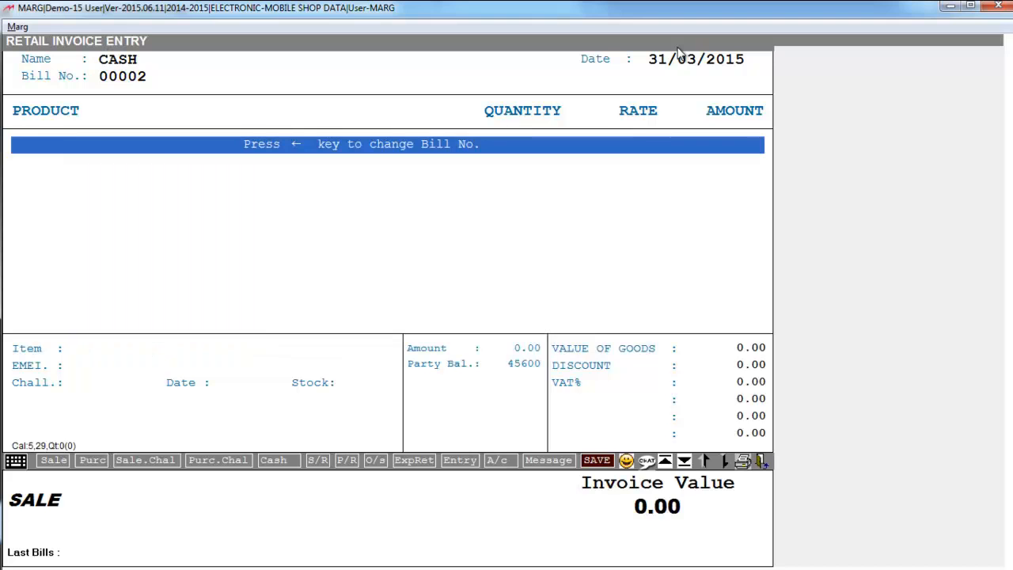
Add one HTC 820 with its SCREEN GUARD scheme item to the cash bill and save the bill
{"action": "key", "text": "Return"}
{"action": "key", "text": "Return"}
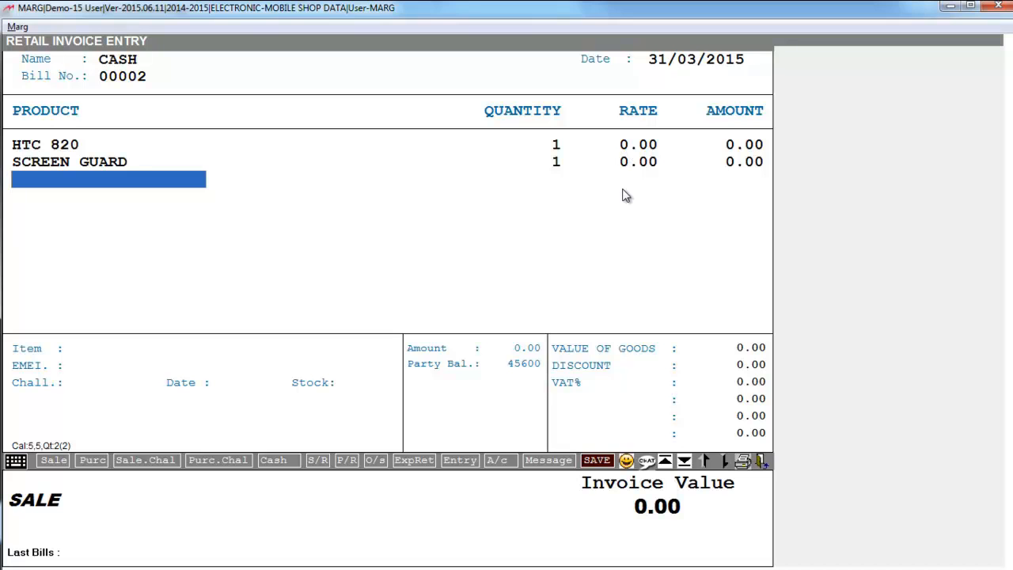
{"action": "key", "text": "ctrl+w"}
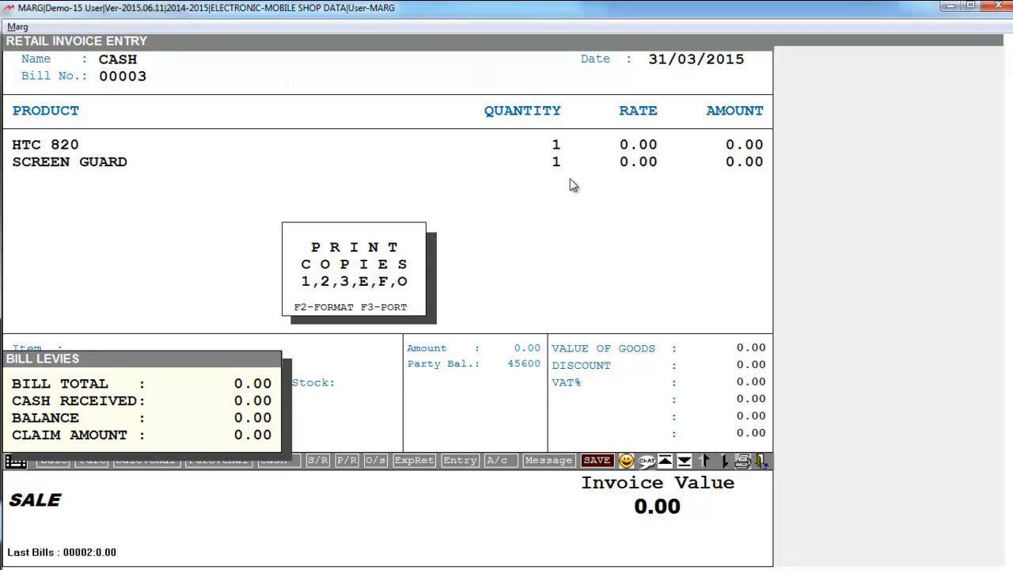
Preview one copy of the retail invoice in a maximized window, then close the preview
{"action": "key", "text": "1"}
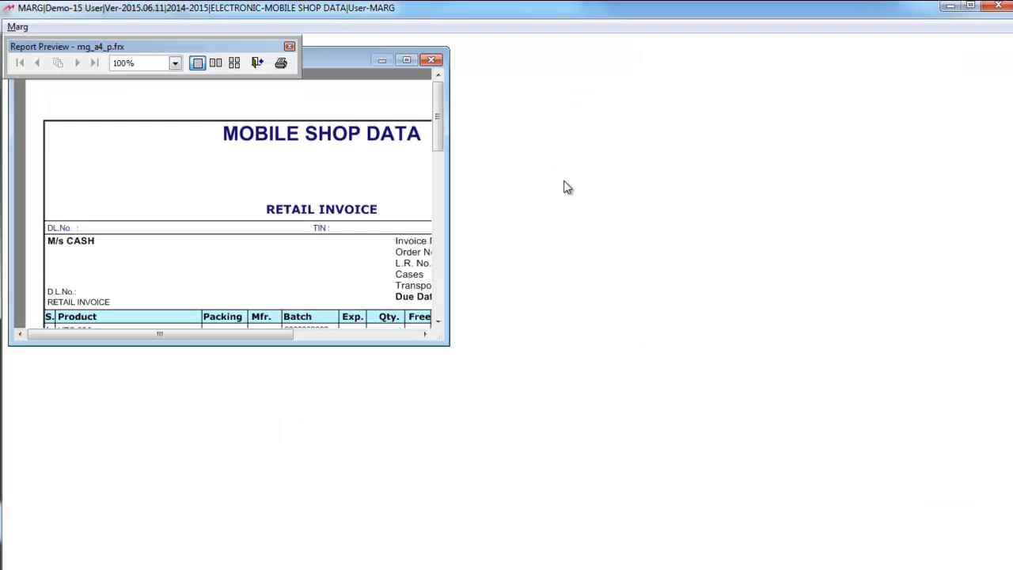
{"action": "left_click", "coordinate": [407, 61]}
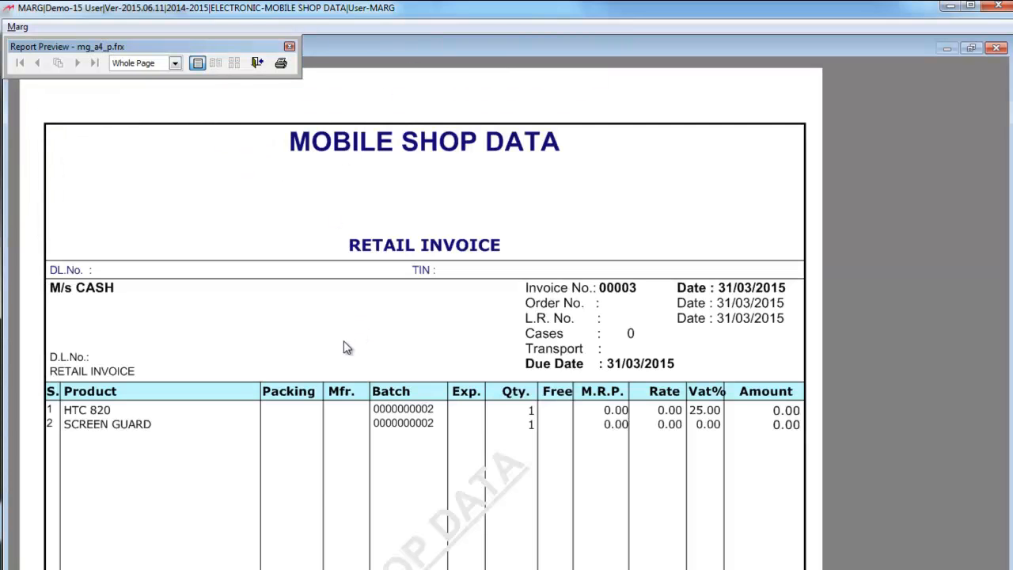
{"action": "key", "text": "Escape"}
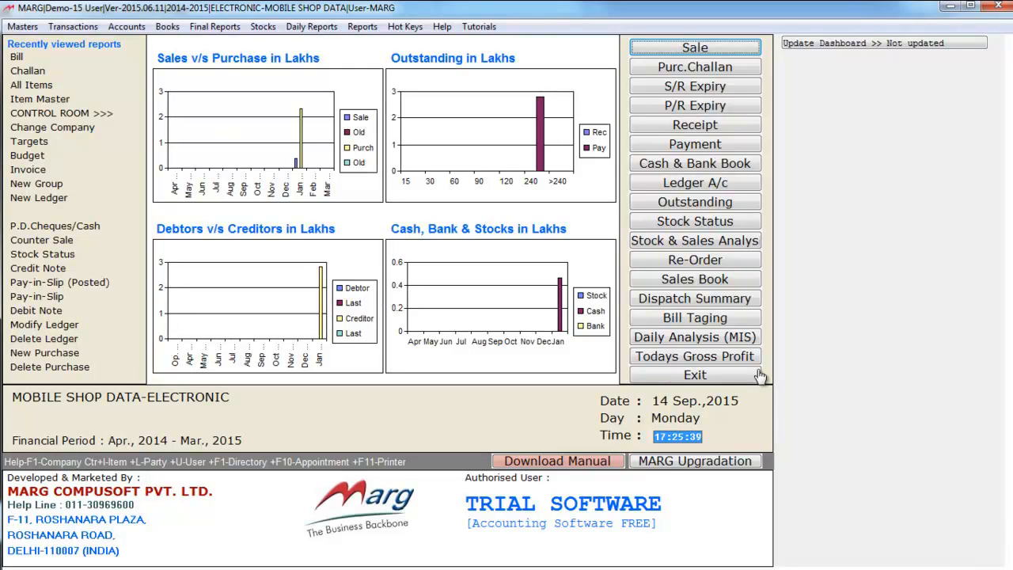
Start a purchase bill for CASH with bill number 1 dated 31/03/2015 and bring up its item list
{"action": "key", "text": "alt"}
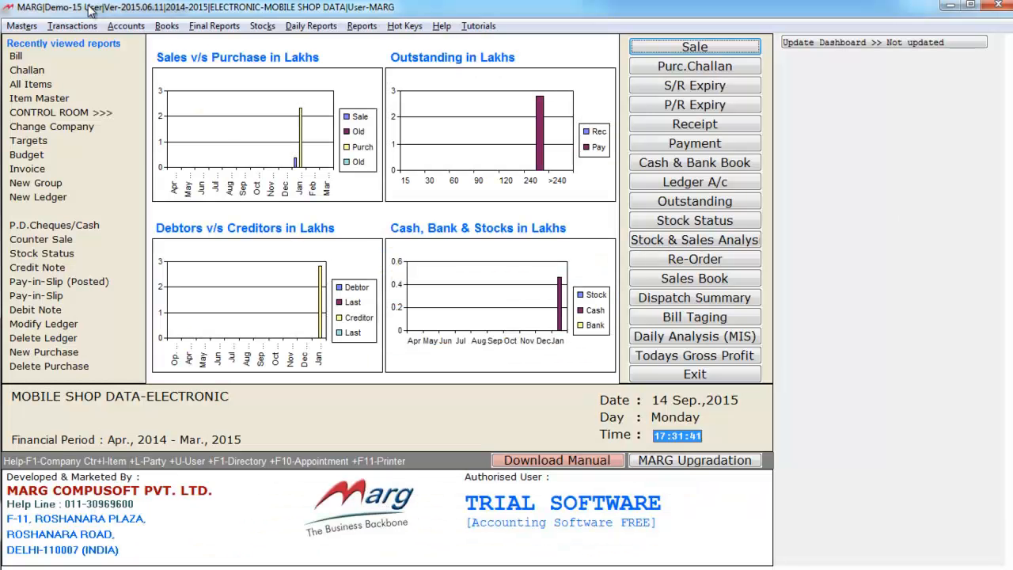
{"action": "left_click", "coordinate": [87, 27]}
{"action": "mouse_move", "coordinate": [96, 57]}
{"action": "left_click", "coordinate": [293, 59]}
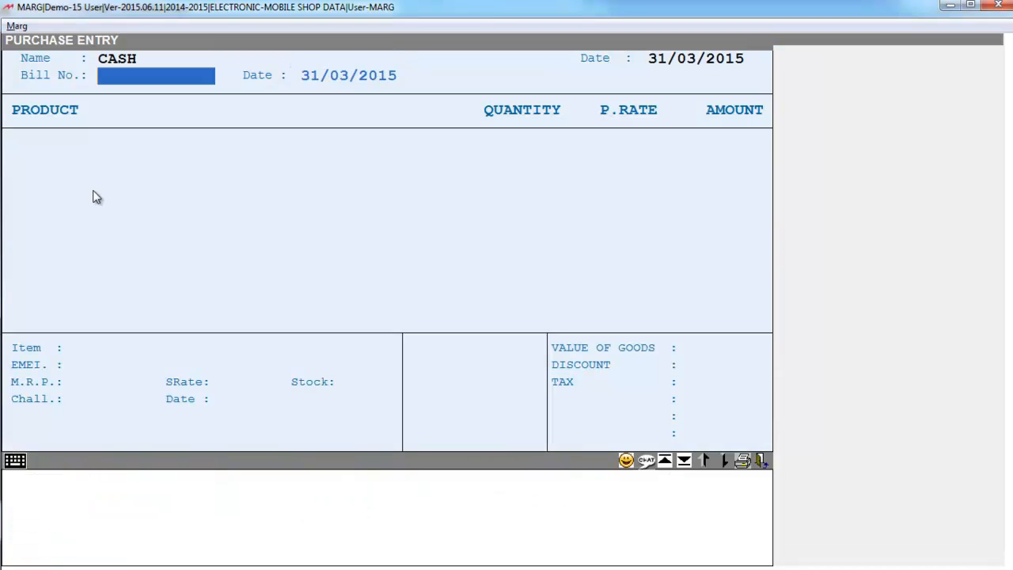
{"action": "type", "text": "1"}
{"action": "key", "text": "Return"}
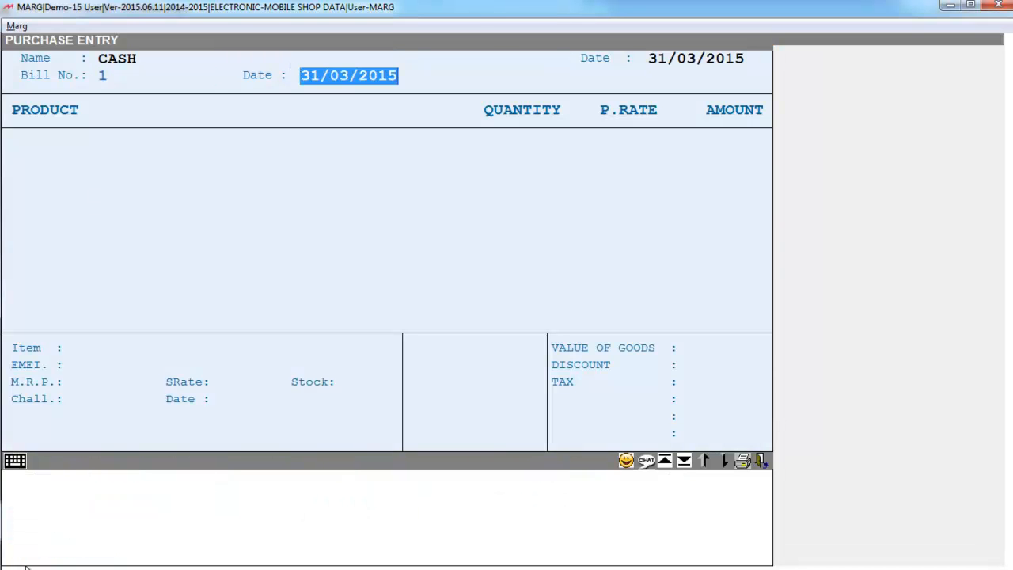
{"action": "key", "text": "Return"}
{"action": "key", "text": "Return"}
{"action": "key", "text": "Return"}
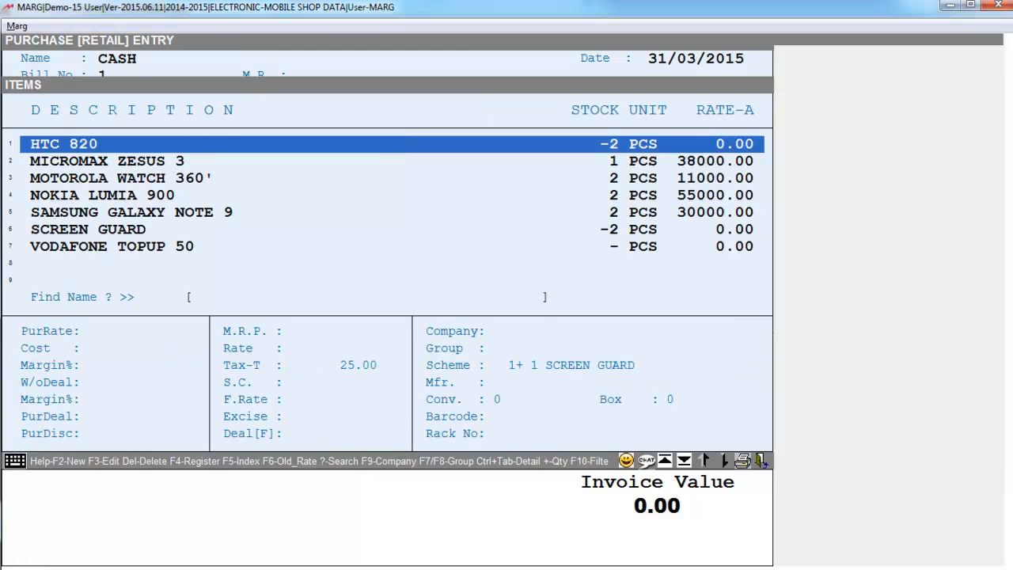
Choose VODAFONE TOPUP 50 as the item for the purchase bill
{"action": "key", "text": "Down"}
{"action": "key", "text": "Down"}
{"action": "key", "text": "Down"}
{"action": "key", "text": "Down"}
{"action": "key", "text": "Down"}
{"action": "key", "text": "Down"}
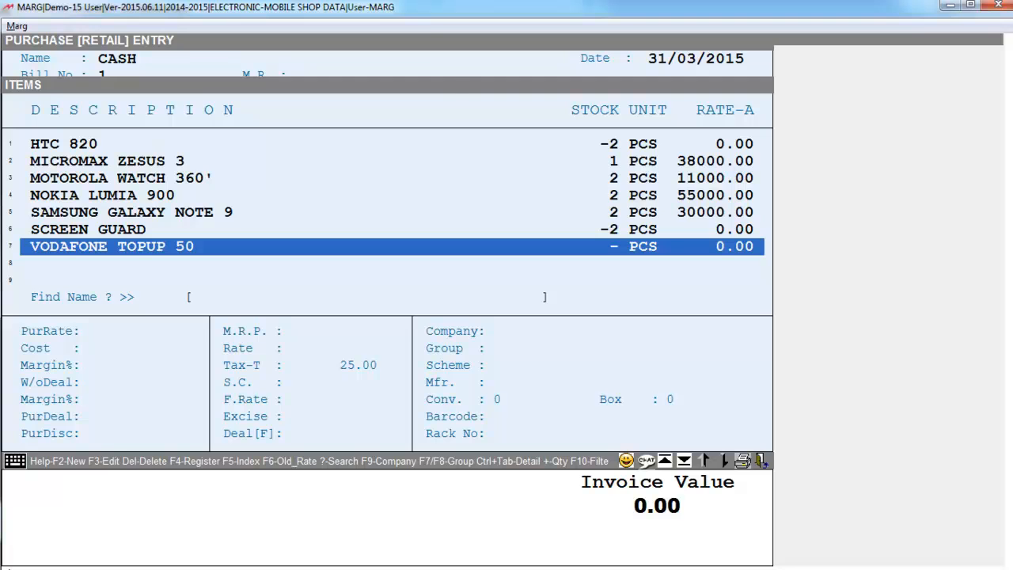
{"action": "key", "text": "Return"}
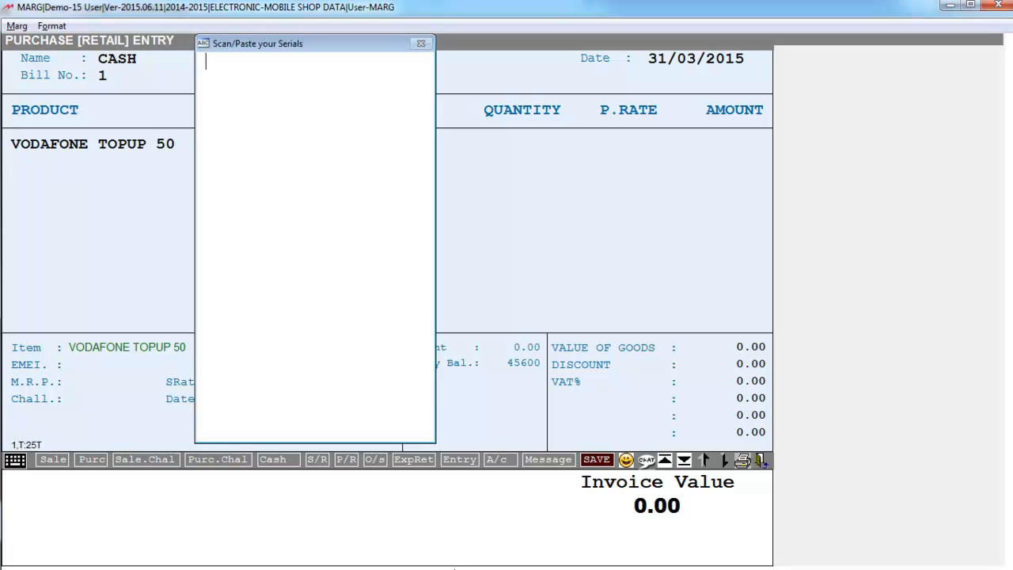
{"action": "key", "text": "ctrl+v"}
{"action": "key", "text": "Return"}
{"action": "type", "text": "85655458452"}
{"action": "key", "text": "Return"}
{"action": "type", "text": "587414226945"}
{"action": "key", "text": "Return"}
{"action": "type", "text": "569232659526"}
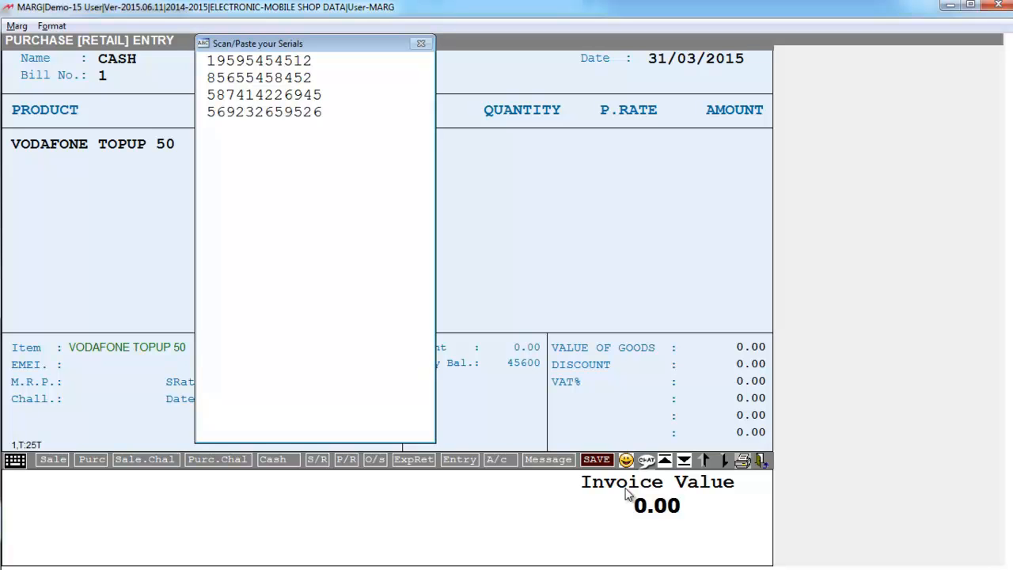
{"action": "key", "text": "Return"}
{"action": "type", "text": "1515145151232"}
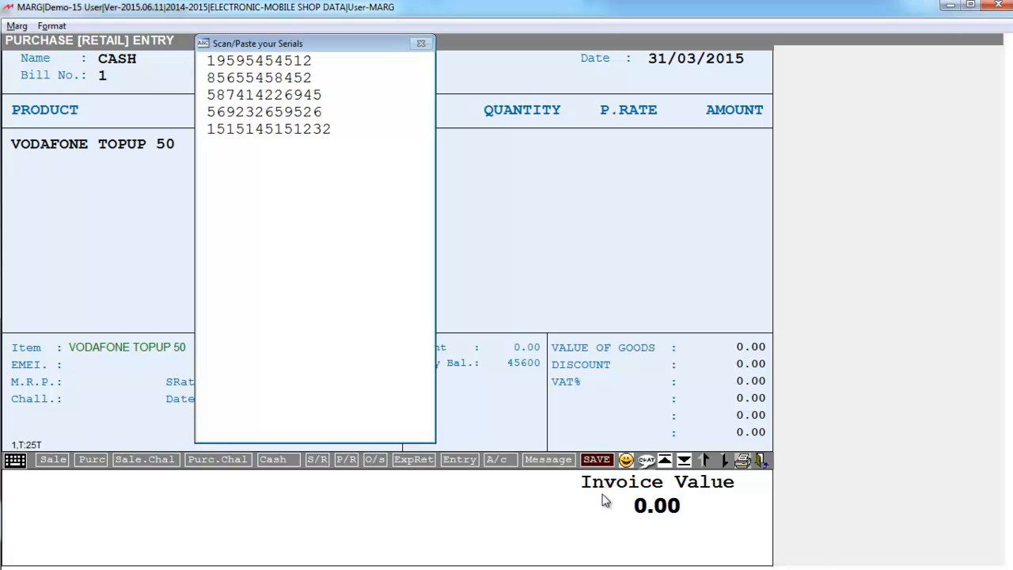
{"action": "key", "text": "Escape"}
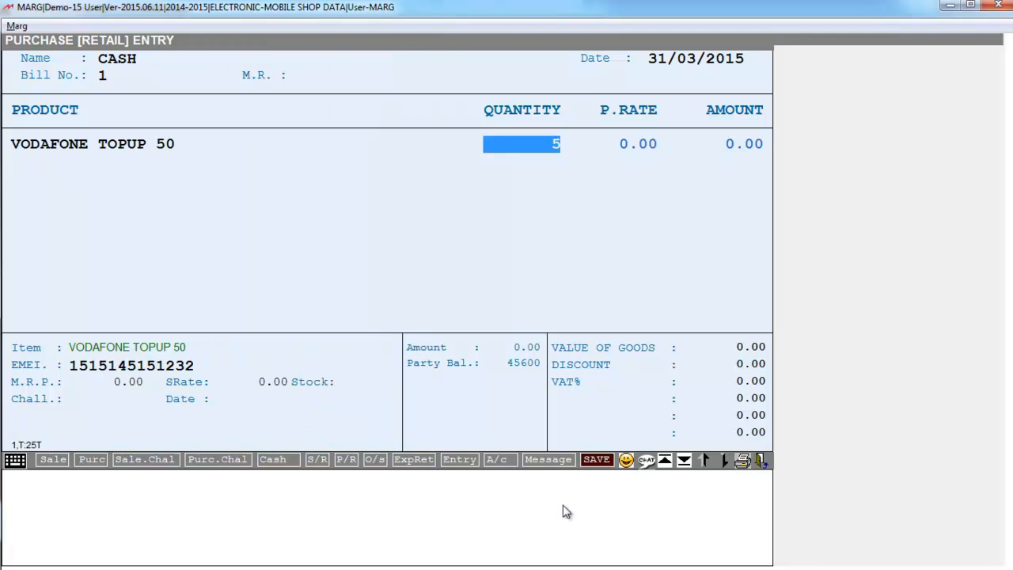
Accept the quantity of 5, set the purchase rate to 40, and confirm the serial list to add the VODAFONE TOPUP 50 lines
{"action": "key", "text": "Return"}
{"action": "type", "text": "40"}
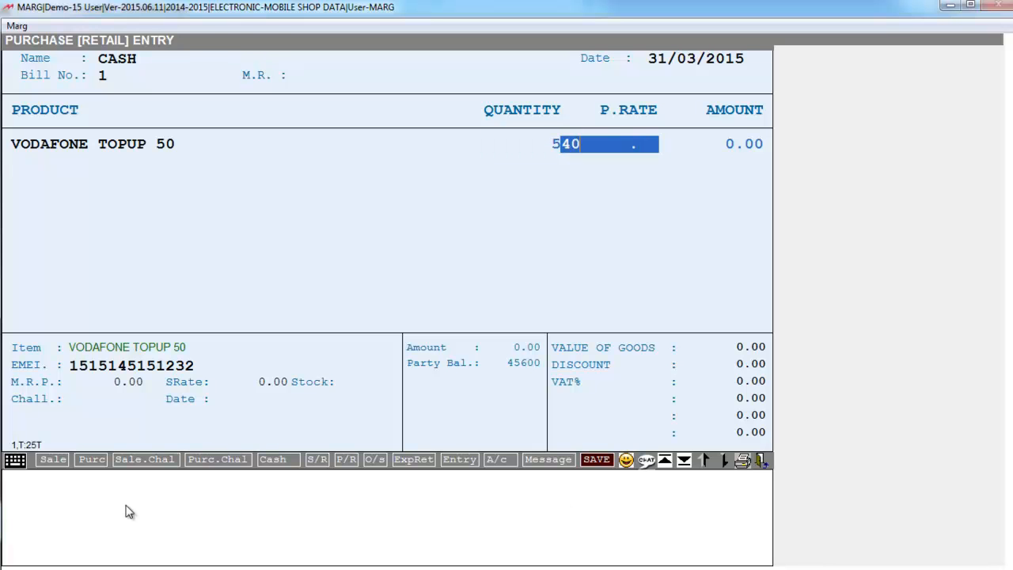
{"action": "key", "text": "Return"}
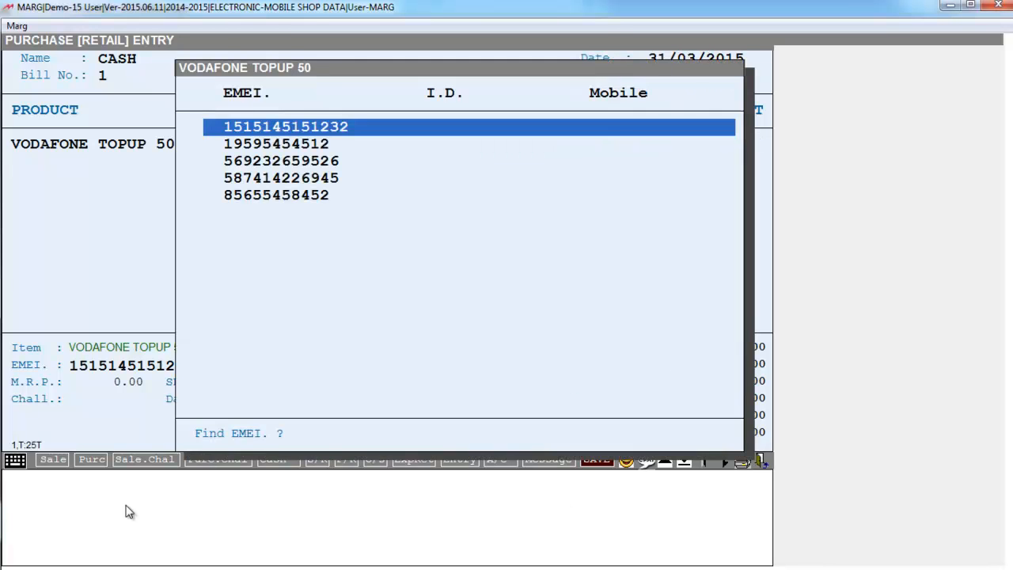
{"action": "key", "text": "Down"}
{"action": "key", "text": "Down"}
{"action": "key", "text": "Down"}
{"action": "key", "text": "Down"}
{"action": "key", "text": "Up"}
{"action": "key", "text": "Up"}
{"action": "key", "text": "Up"}
{"action": "key", "text": "Up"}
{"action": "key", "text": "Return"}
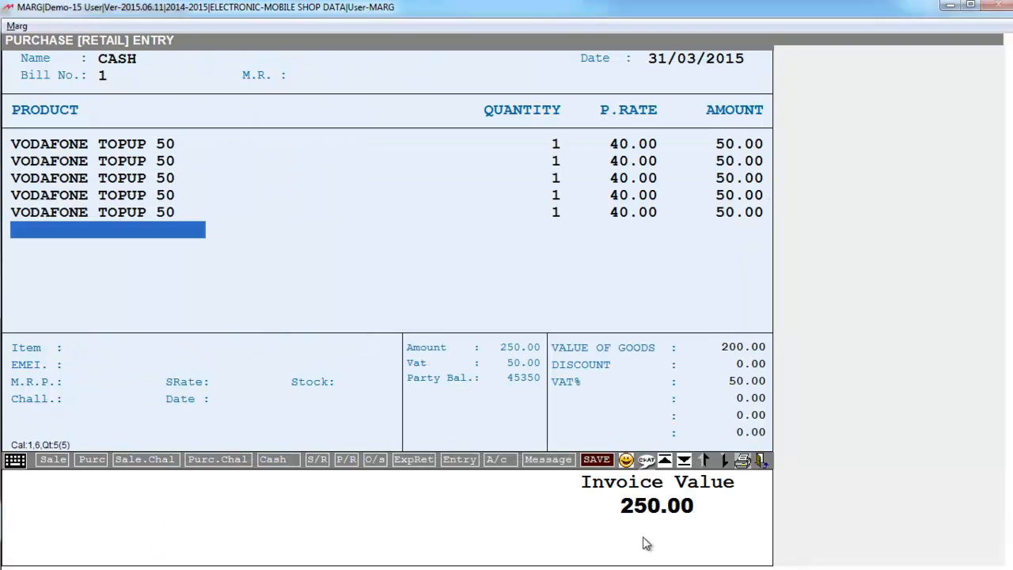
Close the purchase bill and start a sale bill for CASH, number 00009 dated 31/03/2015, leaving the party details blank
{"action": "key", "text": "Escape"}
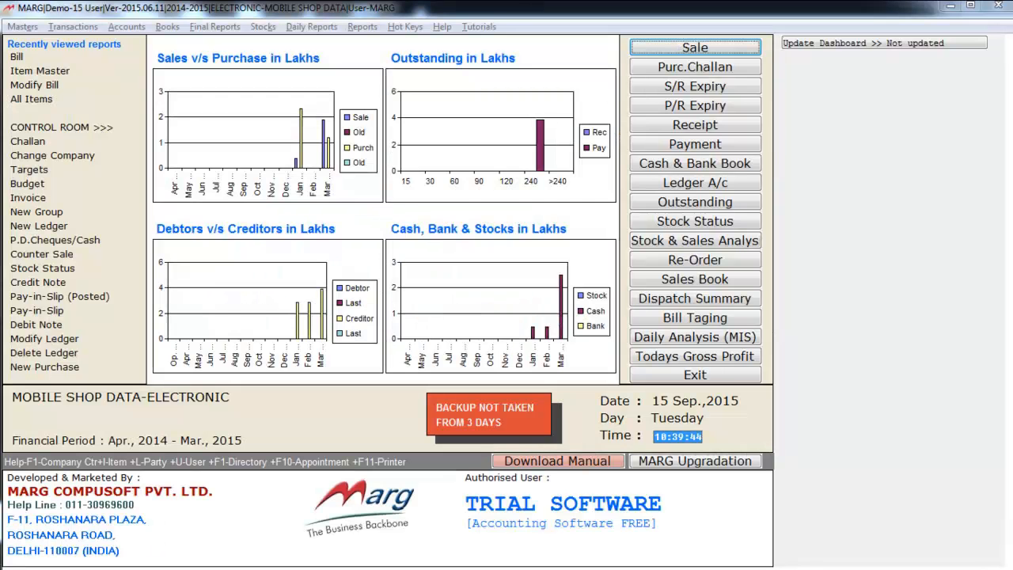
{"action": "key", "text": "Return"}
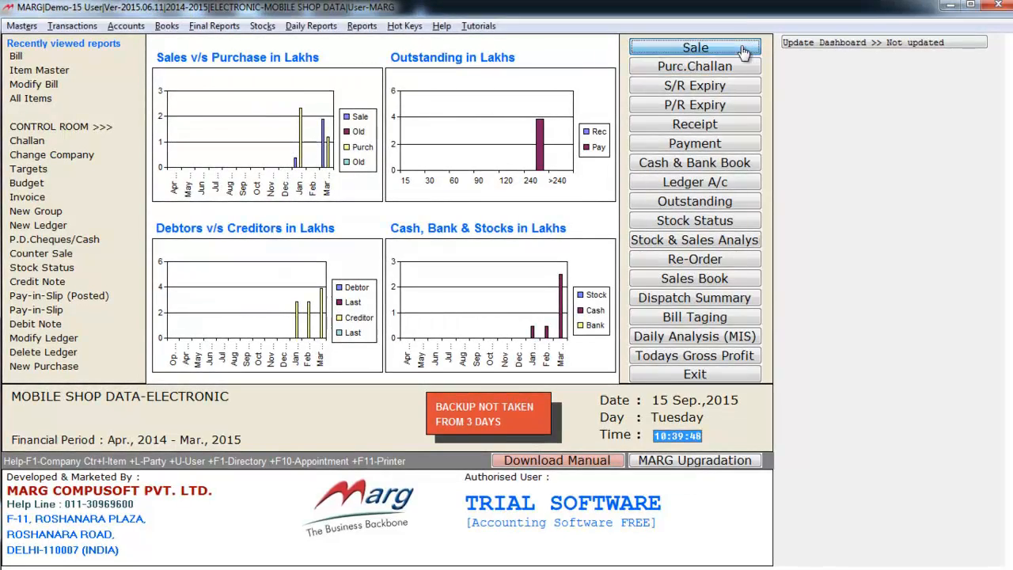
{"action": "key", "text": "Return"}
{"action": "key", "text": "Return"}
{"action": "key", "text": "Return"}
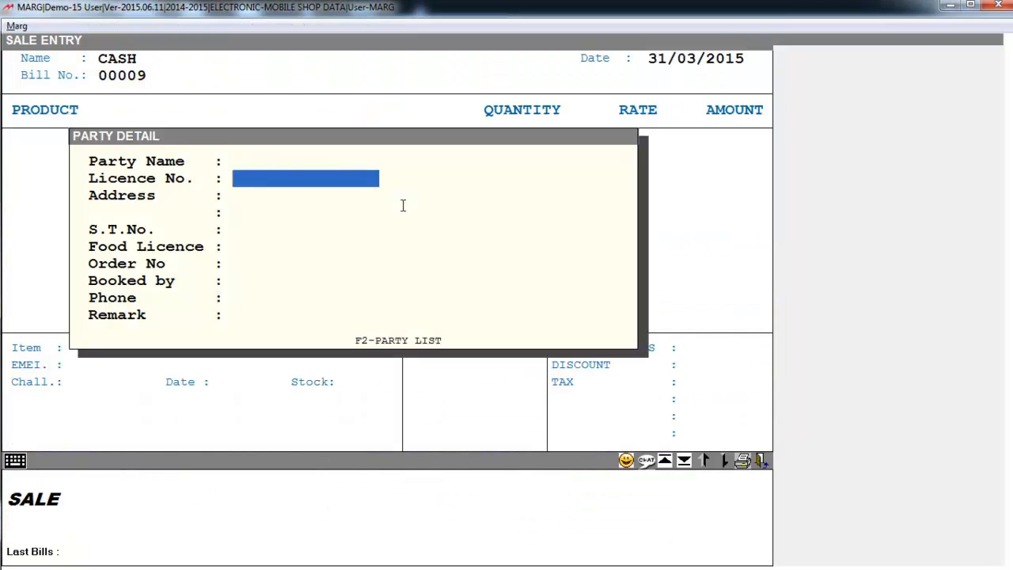
{"action": "key", "text": "Escape"}
Add one VODAFONE TOPUP 5O at a rate of 40.00 to the sale bill
{"action": "key", "text": "Down"}
{"action": "key", "text": "Down"}
{"action": "key", "text": "Down"}
{"action": "key", "text": "Down"}
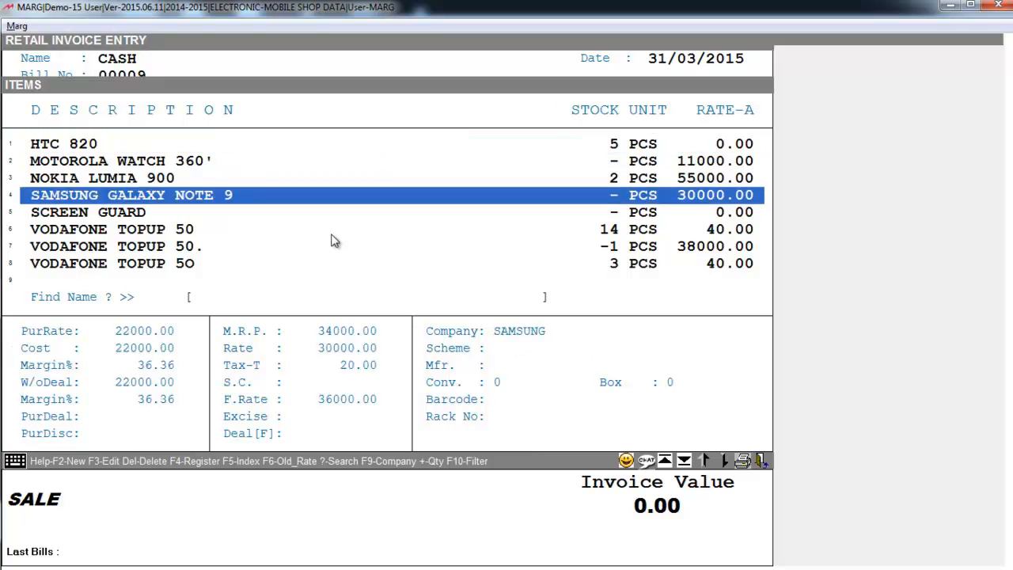
{"action": "key", "text": "Up"}
{"action": "key", "text": "Up"}
{"action": "key", "text": "Up"}
{"action": "key", "text": "Up"}
{"action": "key", "text": "Down"}
{"action": "key", "text": "Down"}
{"action": "key", "text": "Down"}
{"action": "key", "text": "Down"}
{"action": "key", "text": "Down"}
{"action": "key", "text": "Down"}
{"action": "key", "text": "Down"}
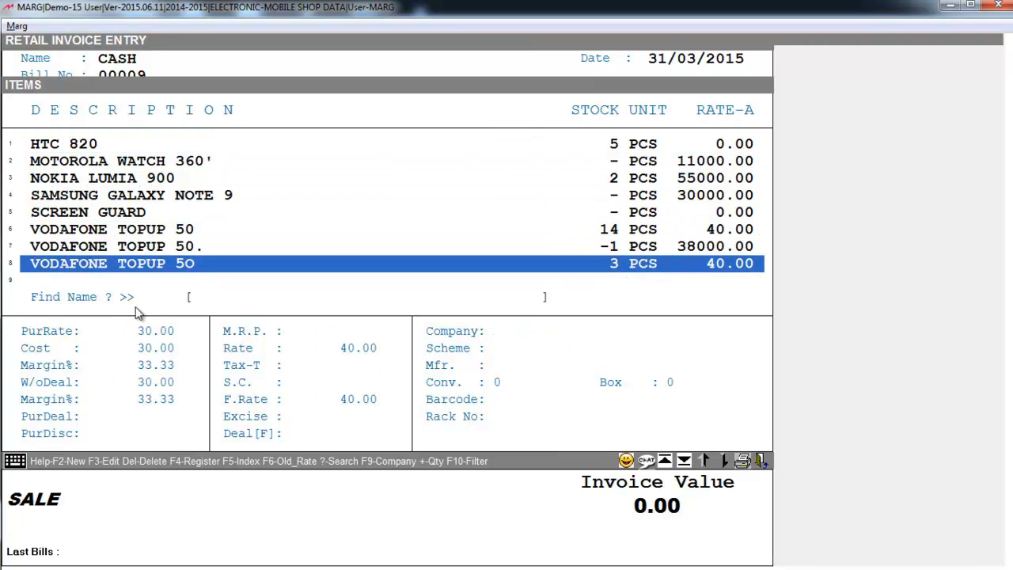
{"action": "key", "text": "Return"}
{"action": "key", "text": "space"}
{"action": "key", "text": "Up"}
{"action": "key", "text": "Return"}
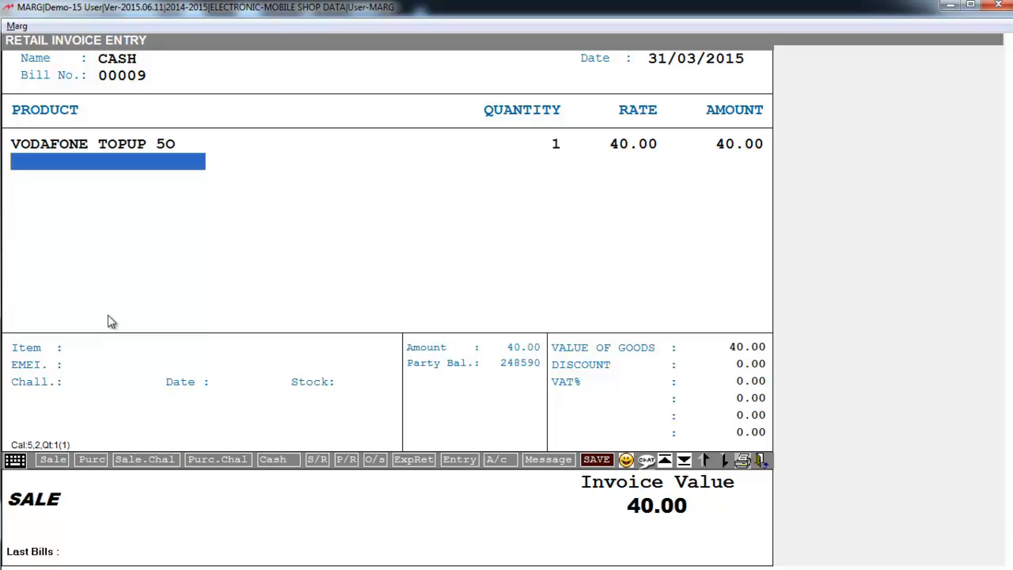
Save the cash sale bill and return to the dashboard
{"action": "key", "text": "Escape"}
{"action": "key", "text": "ctrl+w"}
{"action": "key", "text": "Escape"}
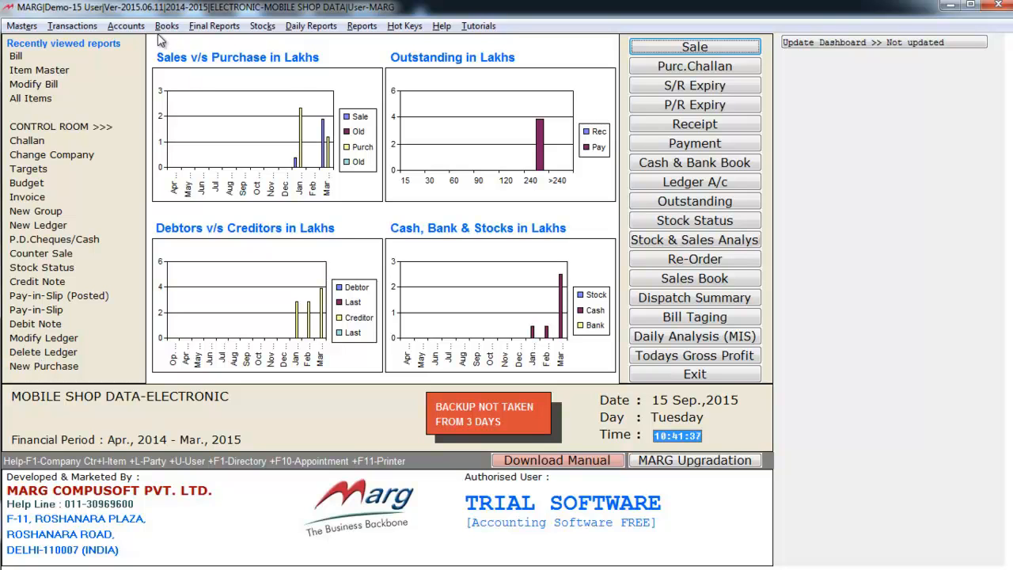
Examine which account books and final reports are available, including the cash and fund flow options
{"action": "left_click", "coordinate": [162, 28]}
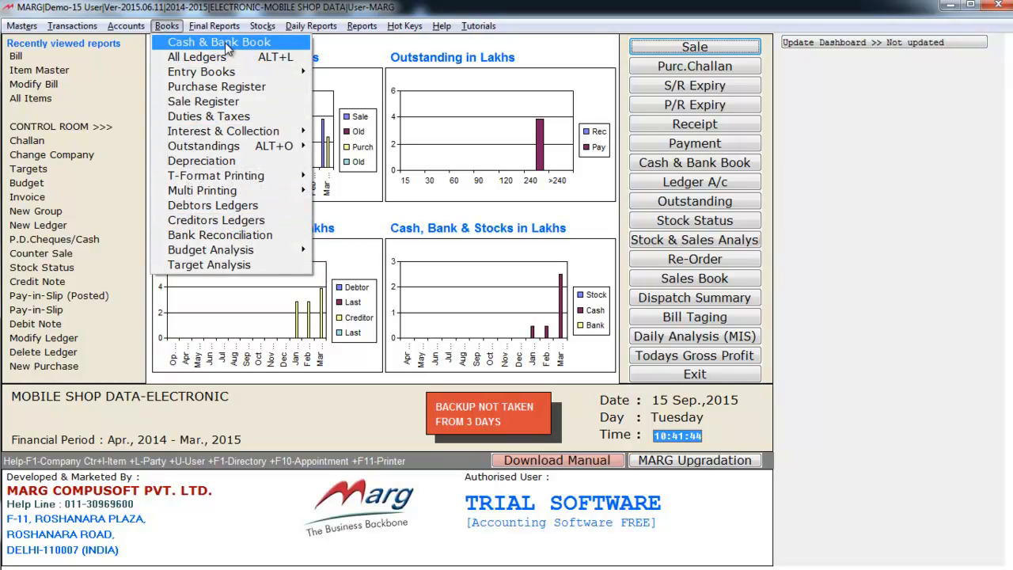
{"action": "mouse_move", "coordinate": [229, 75]}
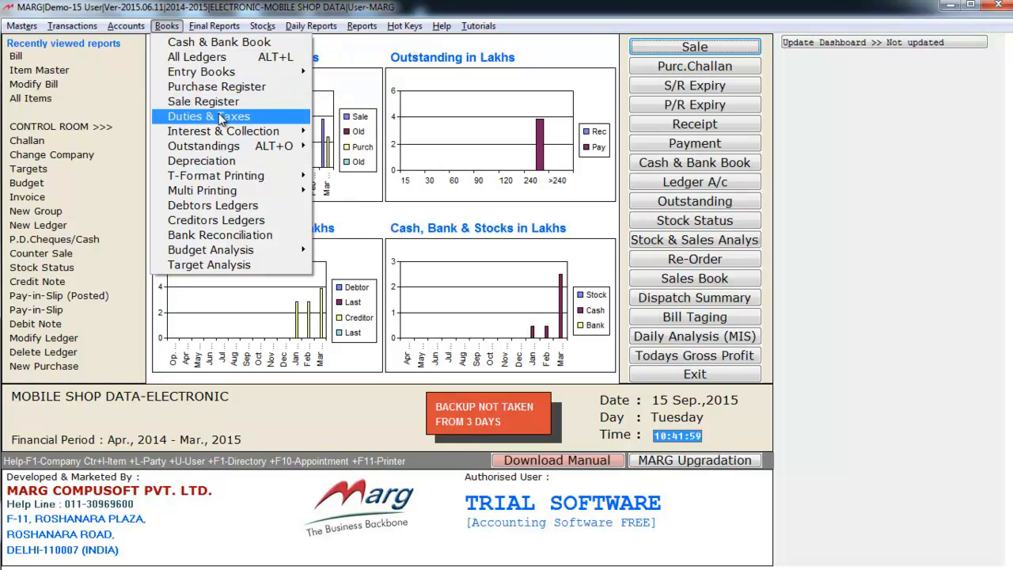
{"action": "mouse_move", "coordinate": [224, 129]}
{"action": "mouse_move", "coordinate": [225, 32]}
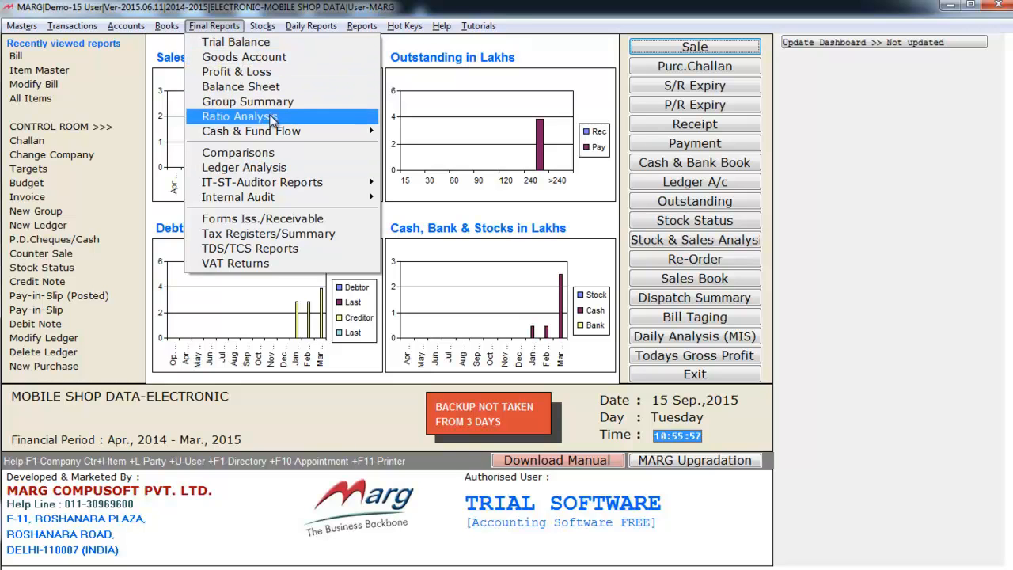
{"action": "mouse_move", "coordinate": [275, 135]}
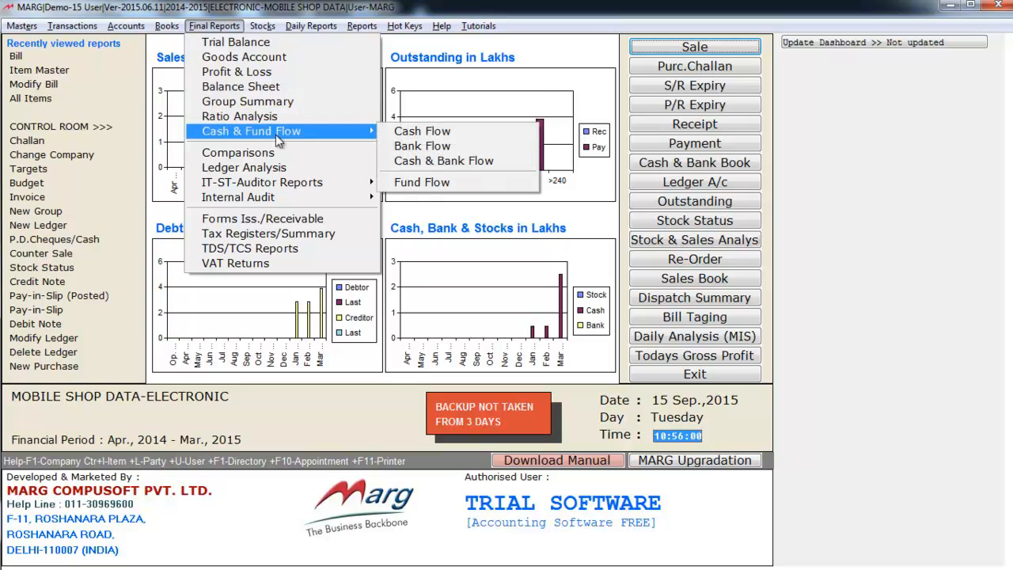
Examine the available stock reports, the daily sale, purchase, working and inventory reports, and the inventory and accounts reports
{"action": "mouse_move", "coordinate": [263, 30]}
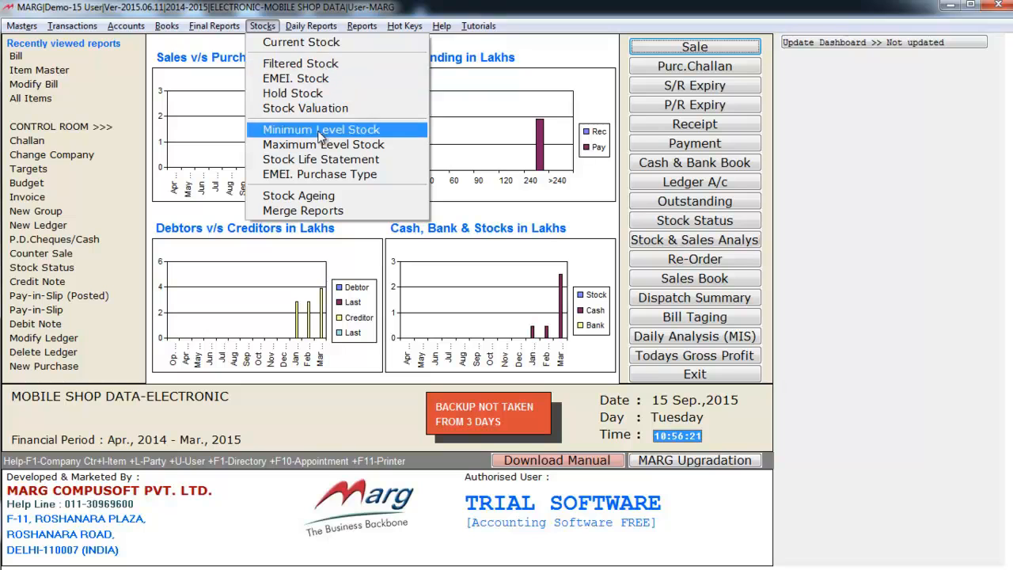
{"action": "mouse_move", "coordinate": [307, 28]}
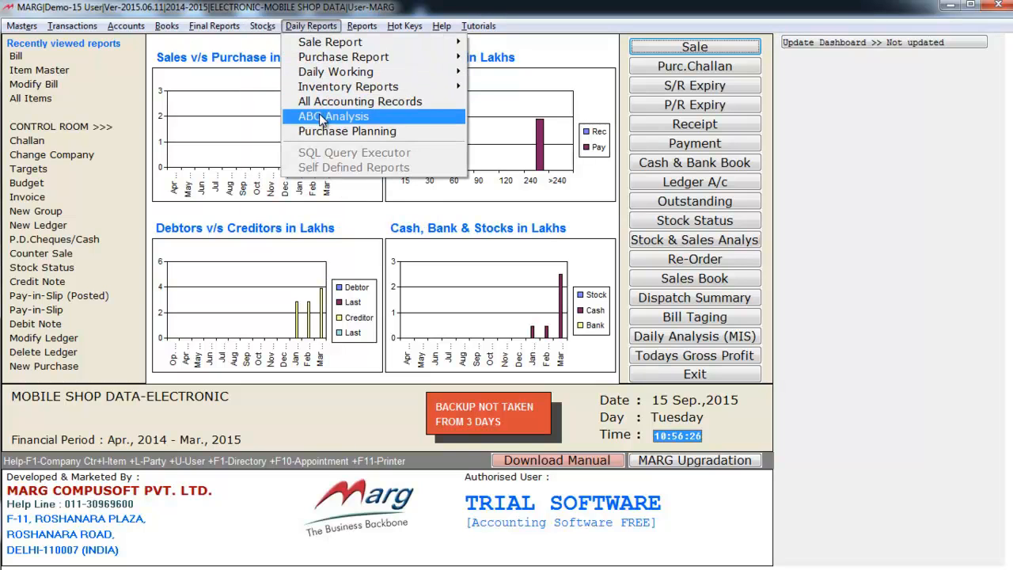
{"action": "mouse_move", "coordinate": [319, 75]}
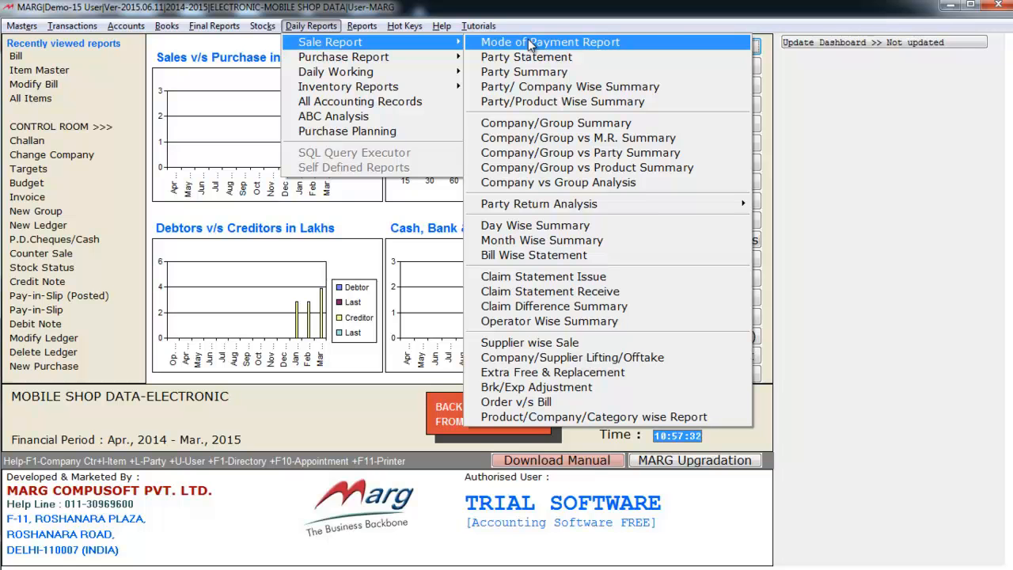
{"action": "mouse_move", "coordinate": [442, 63]}
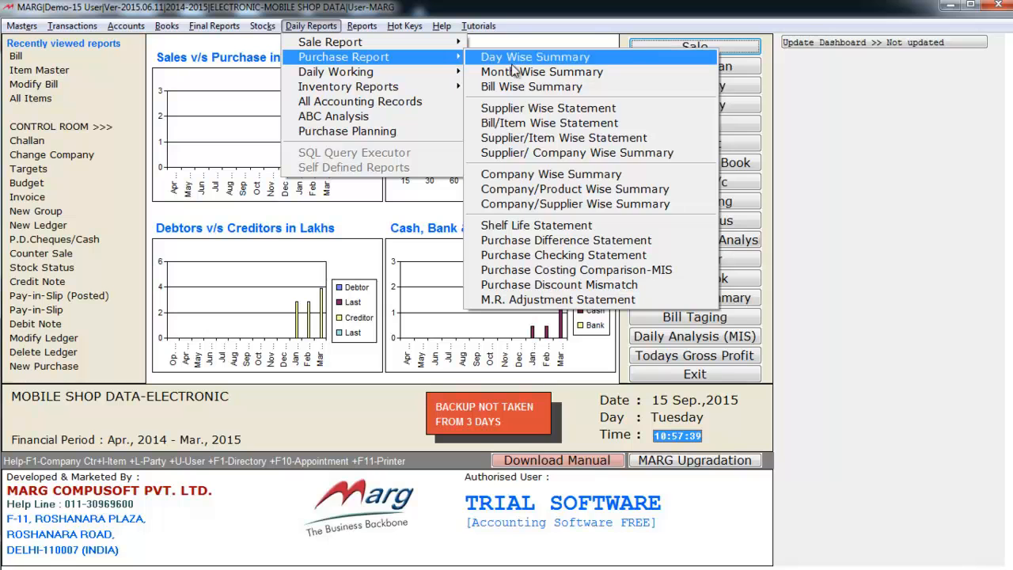
{"action": "mouse_move", "coordinate": [430, 83]}
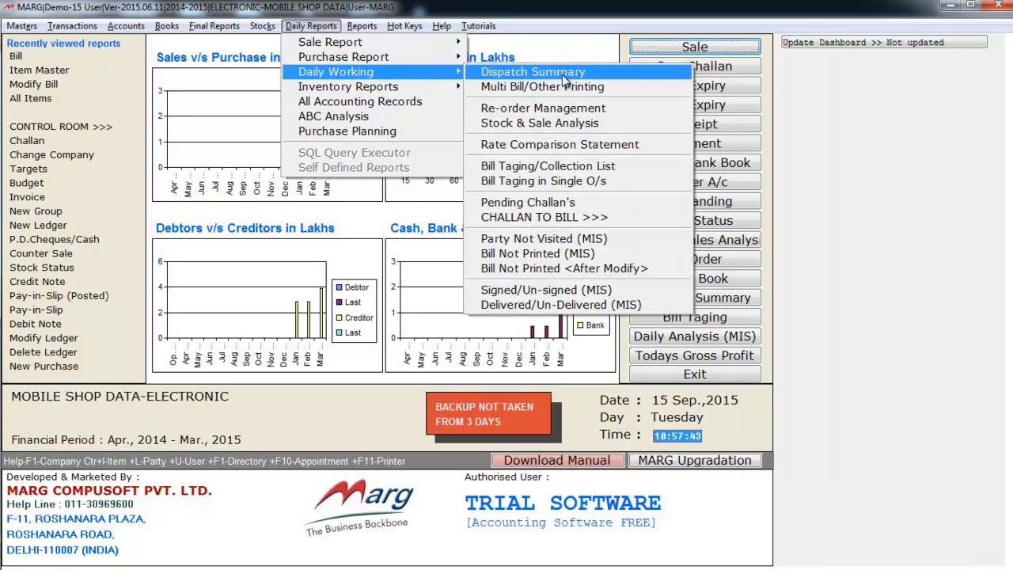
{"action": "mouse_move", "coordinate": [375, 93]}
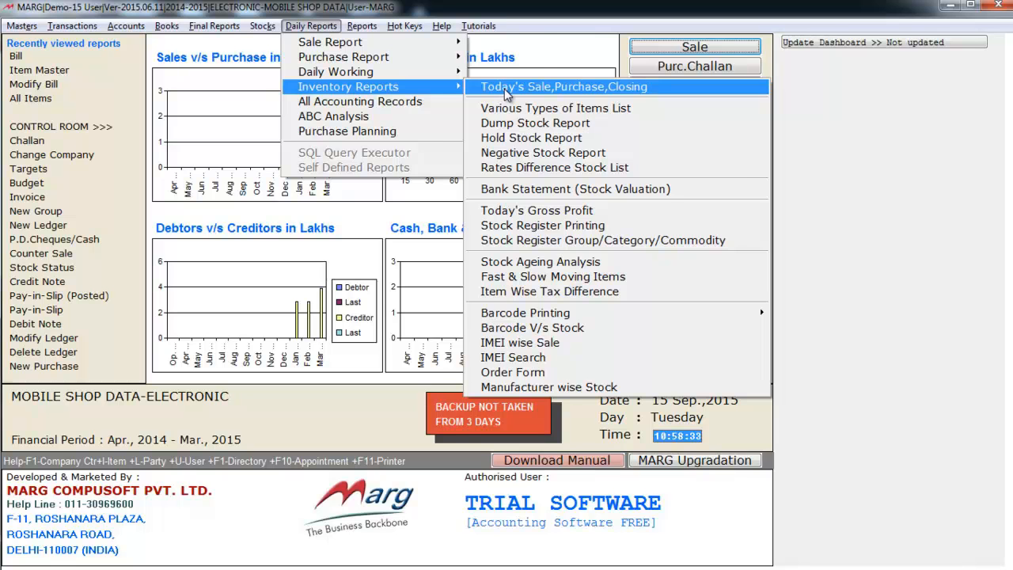
{"action": "mouse_move", "coordinate": [369, 30]}
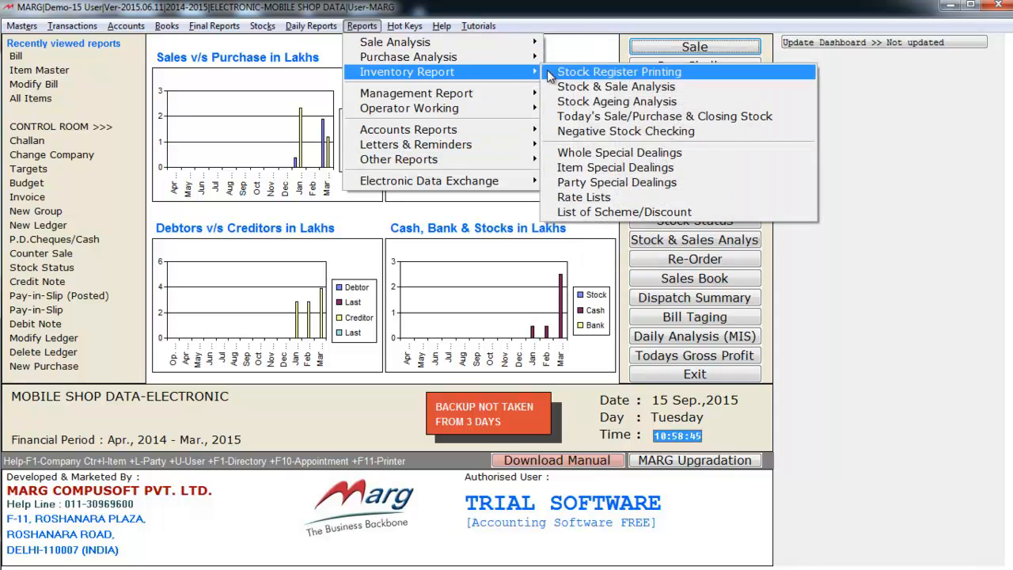
{"action": "mouse_move", "coordinate": [418, 133]}
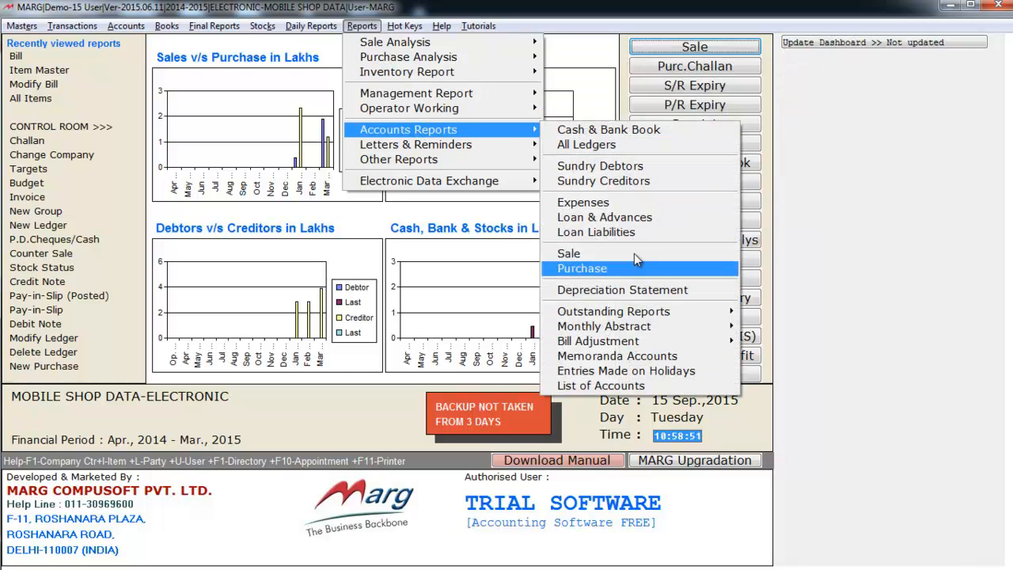
{"action": "left_click", "coordinate": [297, 170]}
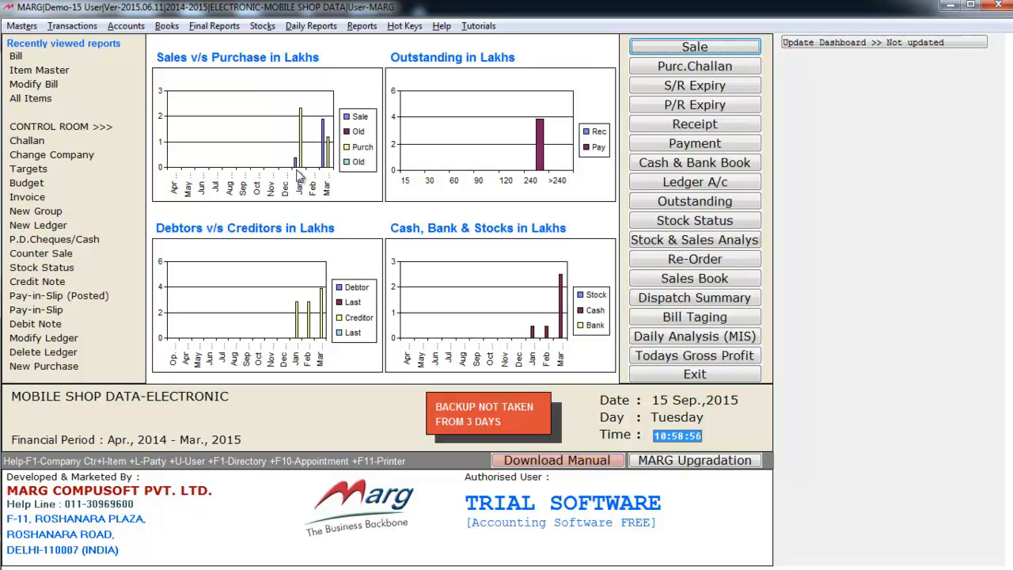